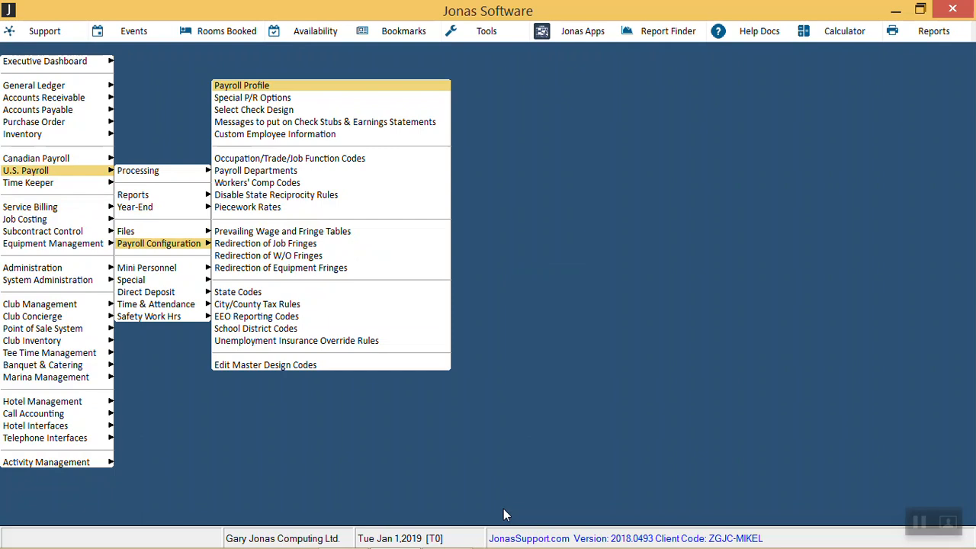
Step: Open the Payroll Profile for payroll code PYRL
key(Return)
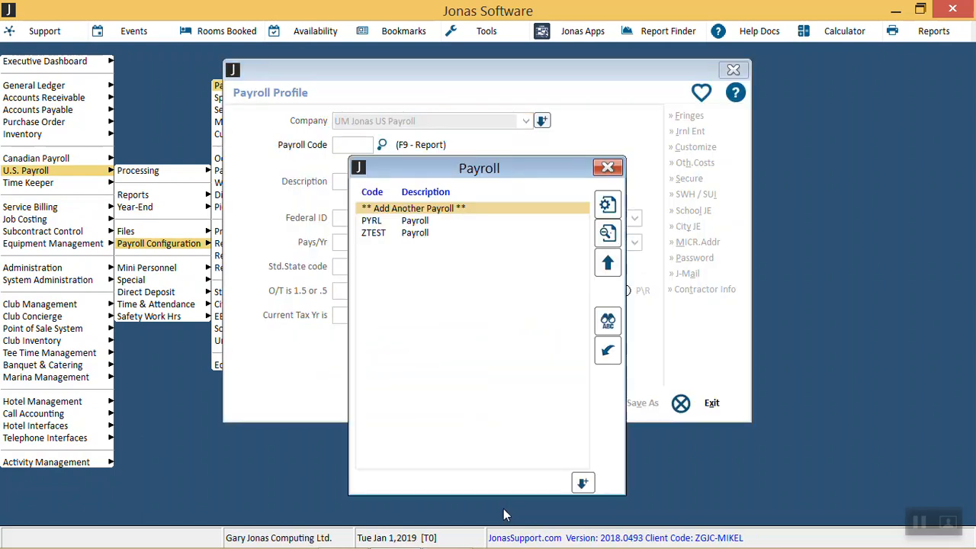
key(Down)
key(Down)
key(Up)
key(Return)
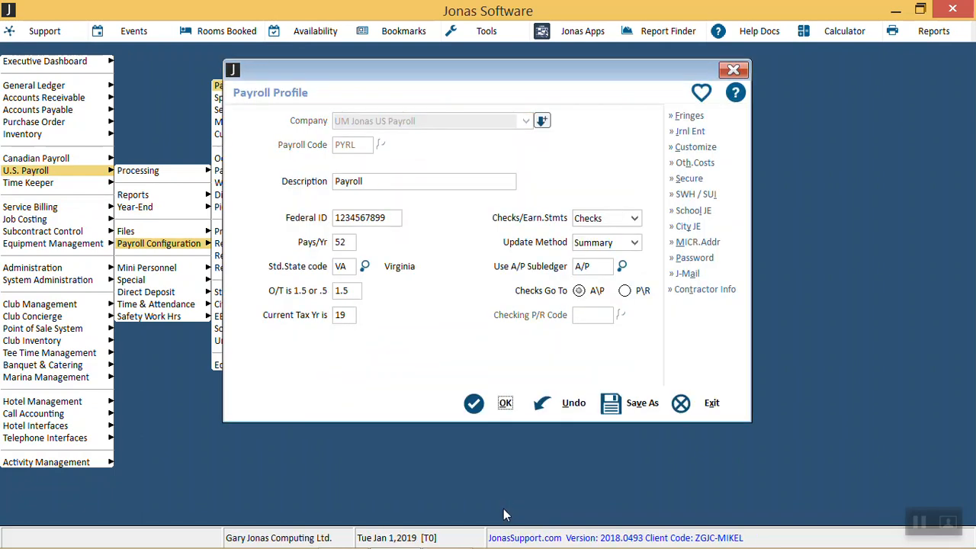
Step: Review the custom payroll code E09 Bonus, including its supplemental wages setting, and close it
click(695, 147)
text(E)
key(Down)
key(Down)
key(Down)
key(Down)
key(Down)
key(Down)
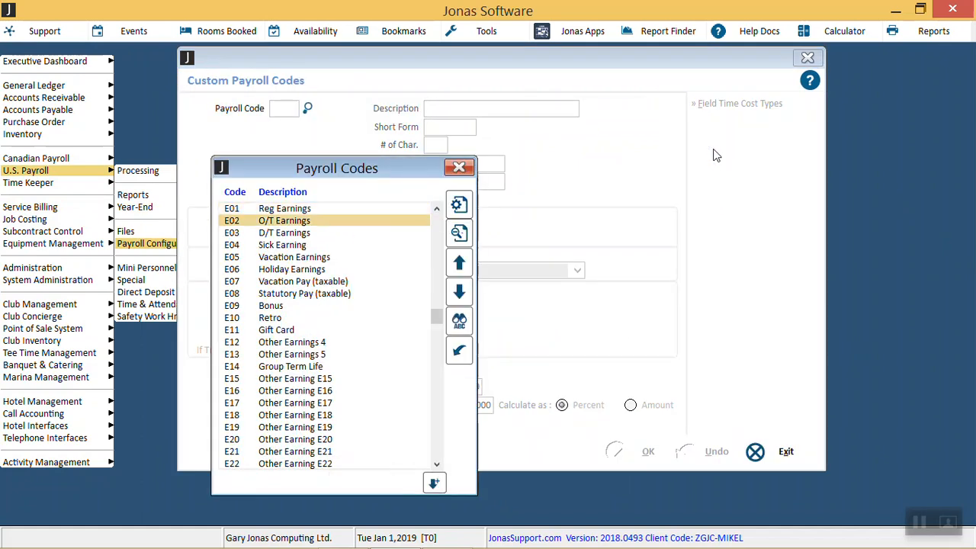
key(Down)
key(Down)
key(Return)
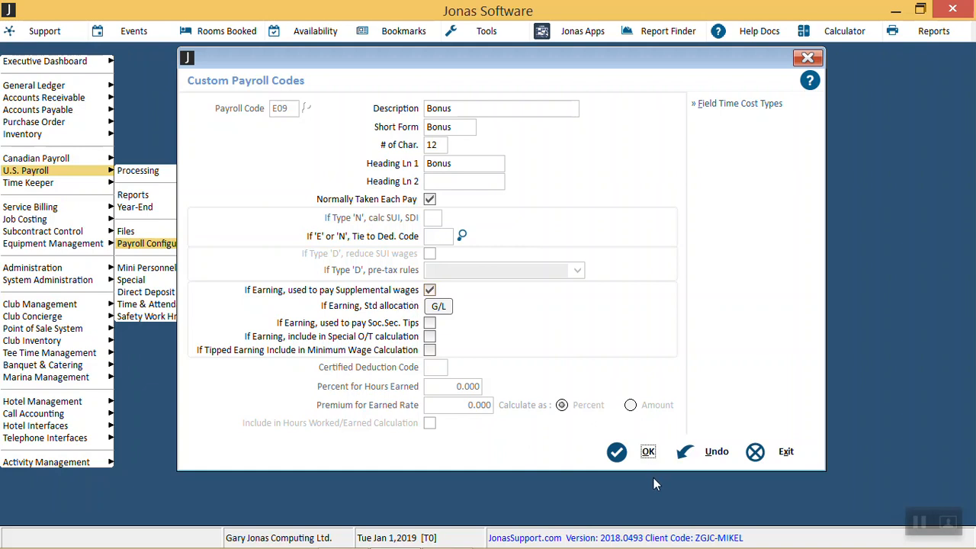
click(648, 453)
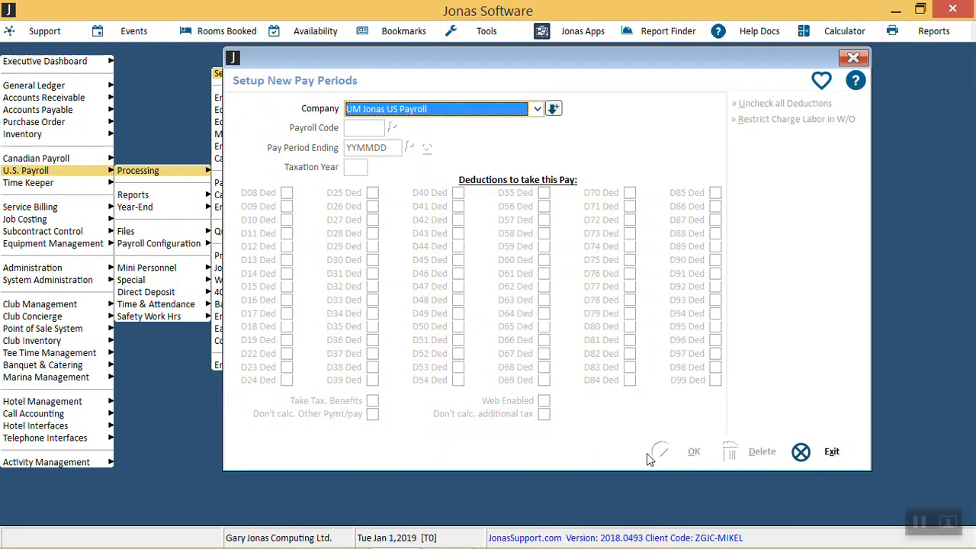
Step: Add a new pay period for payroll PYRL ending December 25, 2018 and accept the date
key(Return)
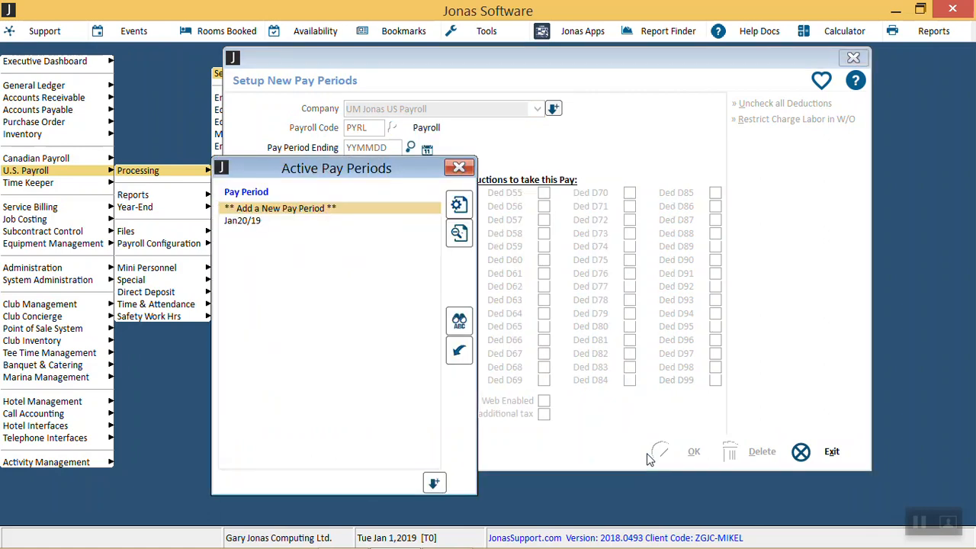
key(Return)
text(1225)
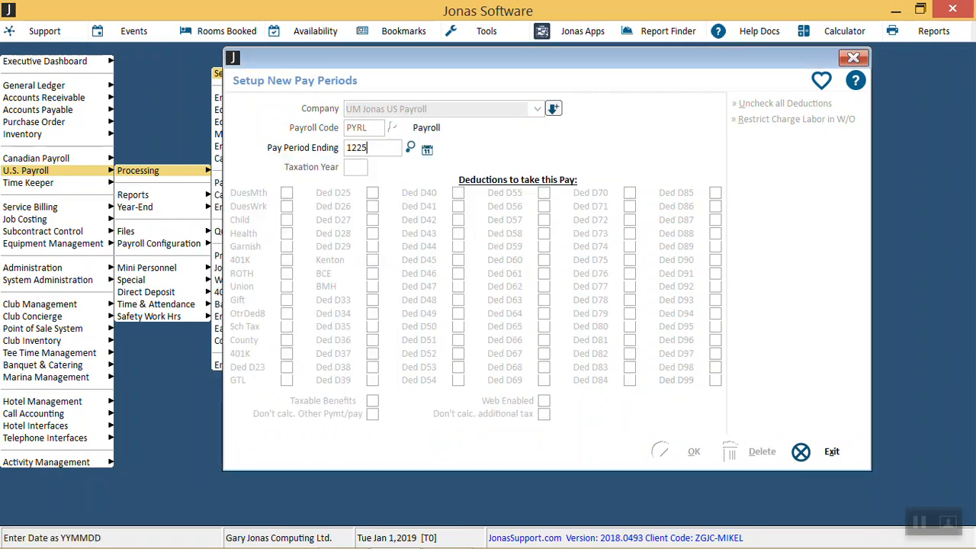
text(18)
text(181225)
key(Return)
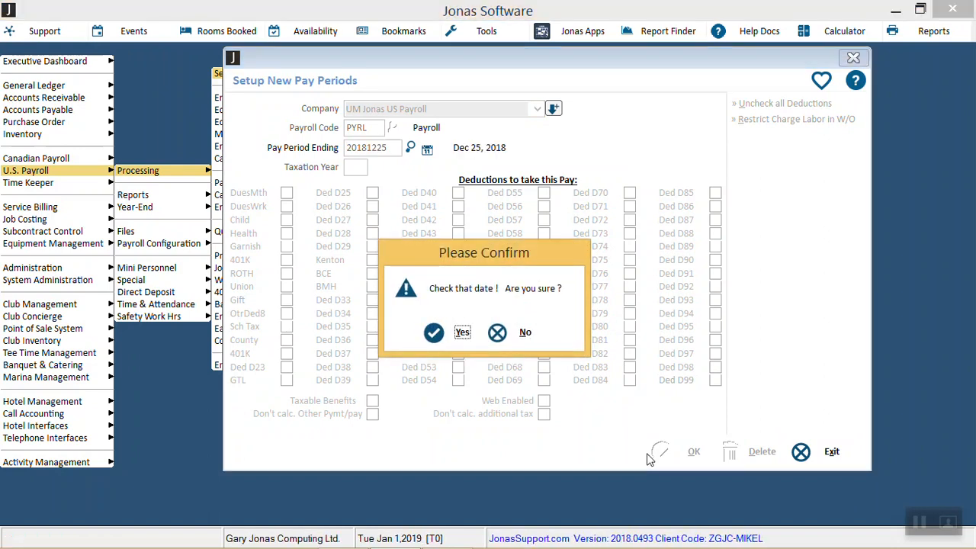
key(Return)
Step: Set the pay period's taxation year to 18, uncheck all deductions, and save it
key(Return)
text(18)
key(Return)
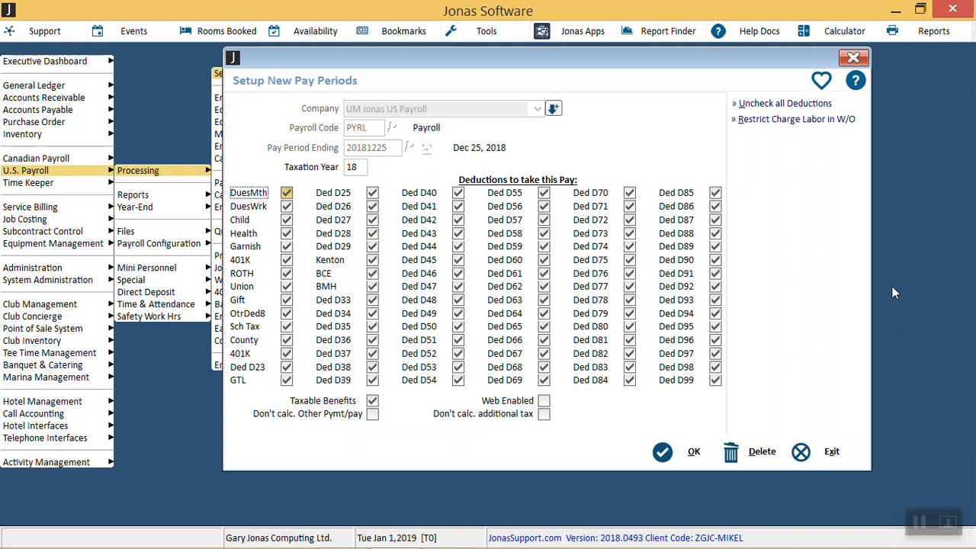
click(785, 105)
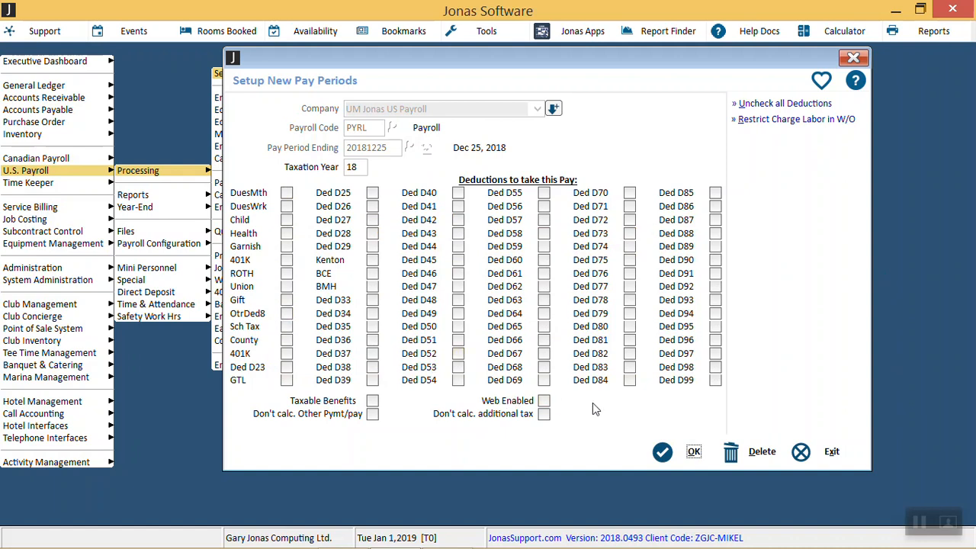
click(693, 452)
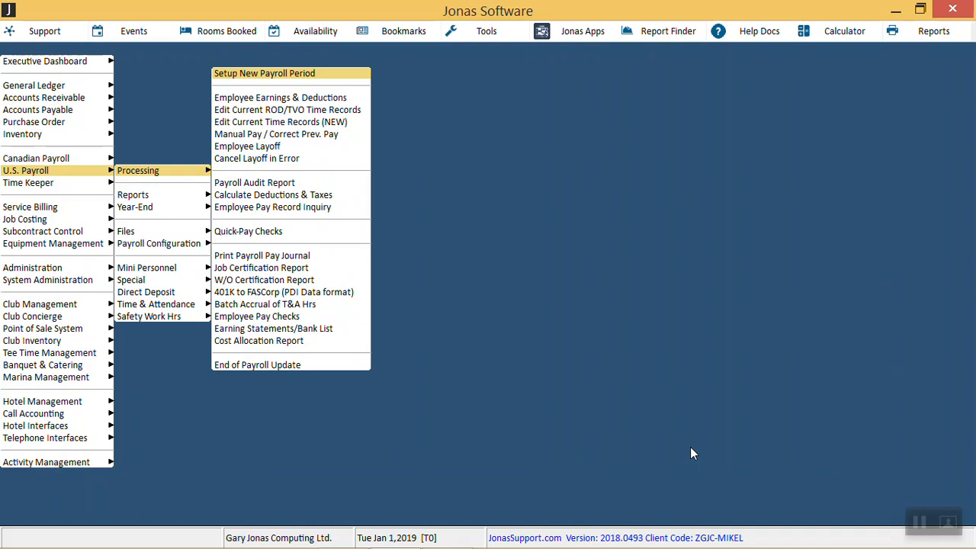
Step: Reopen the Dec 25, 2018 pay period, enable Don't calc. additional tax and Don't calc. Other Pymt/pay, and save it
key(Return)
key(Down)
key(Return)
key(Left)
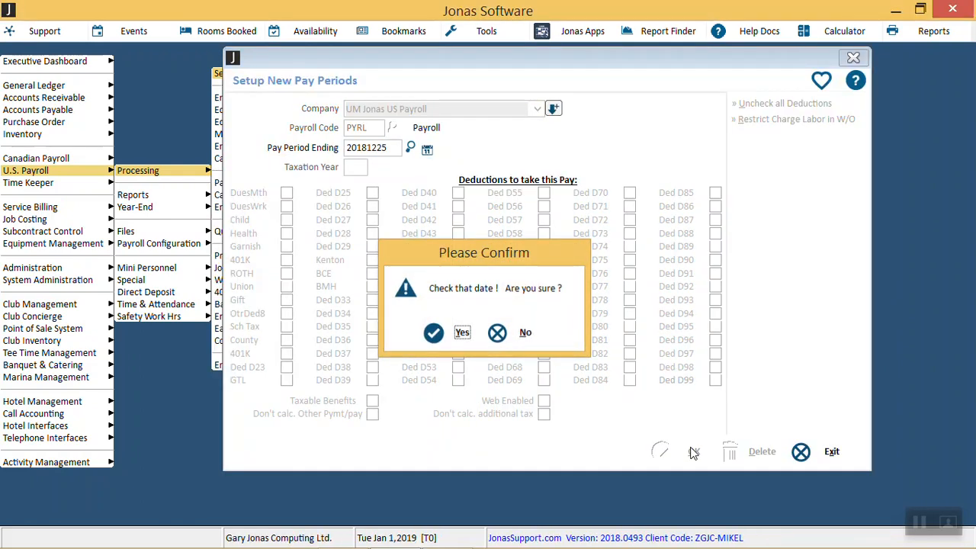
key(Return)
key(Return)
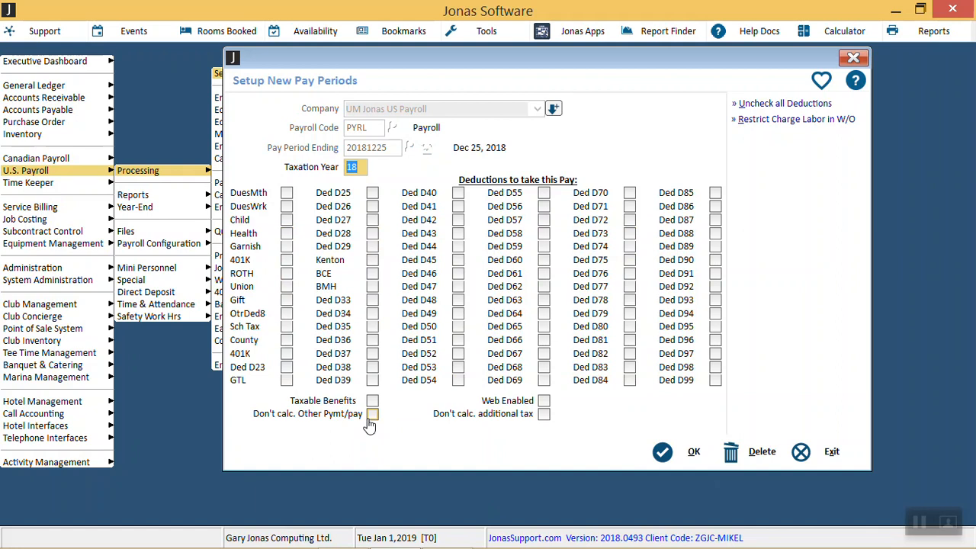
click(541, 417)
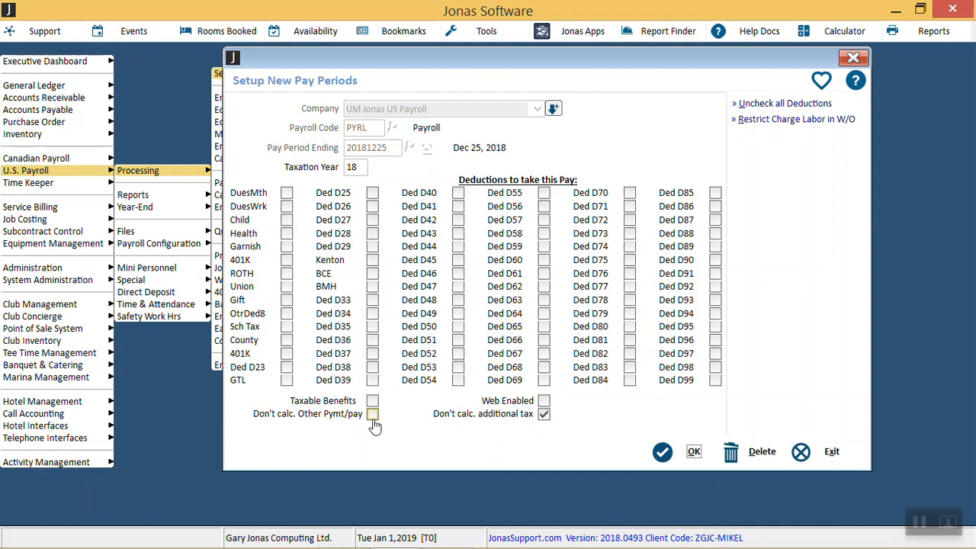
click(372, 417)
click(694, 451)
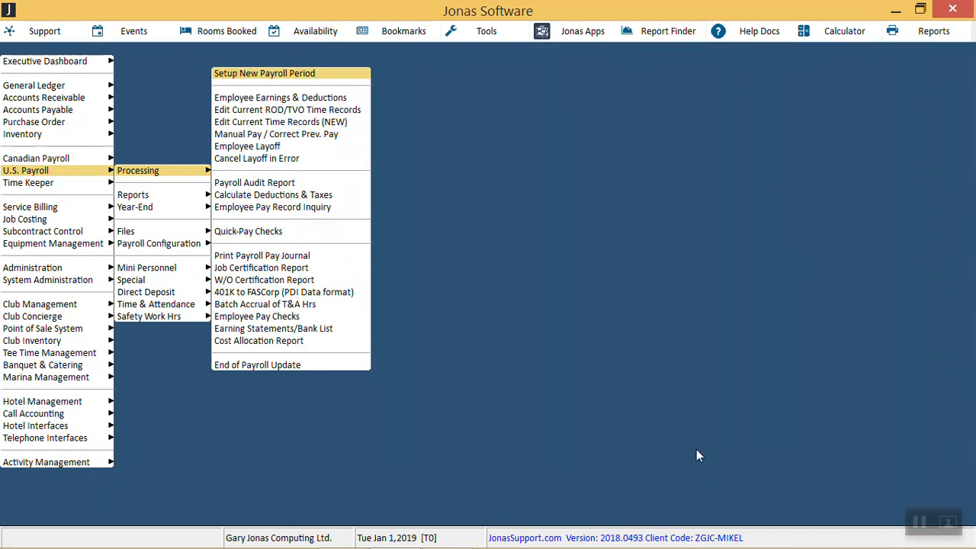
Step: Open Calculate Deductions & Taxes for PYRL pay ending Dec 25, 2018, enable Calc FICA only, and exit without calculating
key(Down)
key(Down)
key(Down)
key(Down)
key(Down)
key(Down)
key(Down)
key(Down)
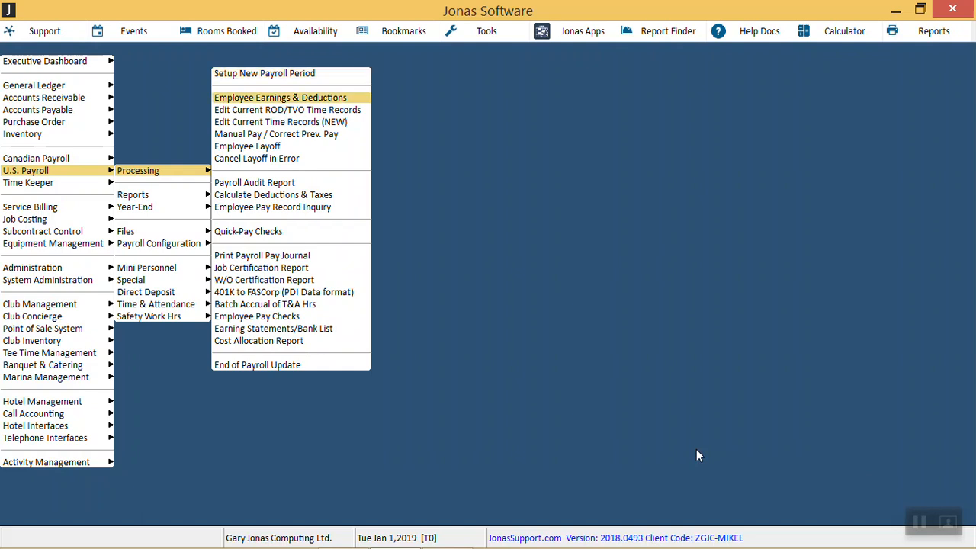
key(Return)
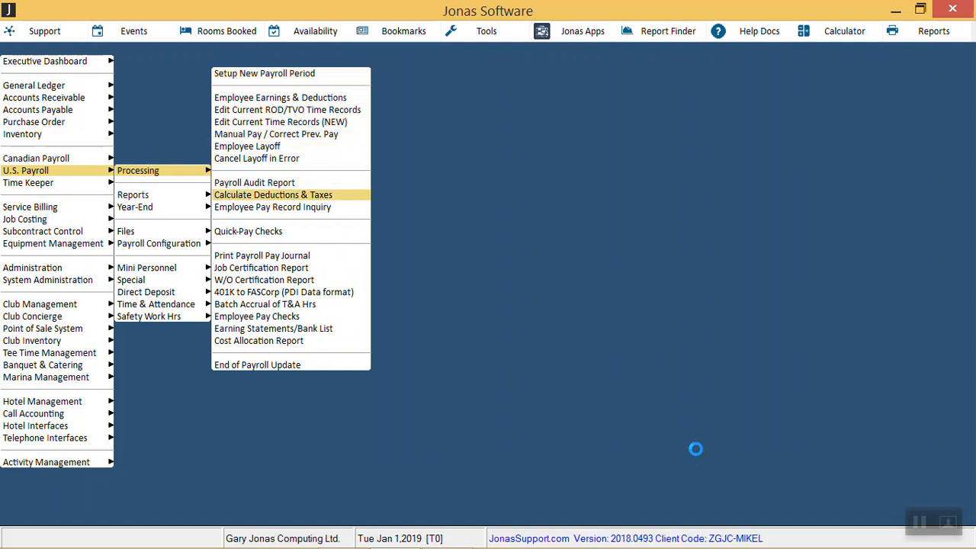
key(Return)
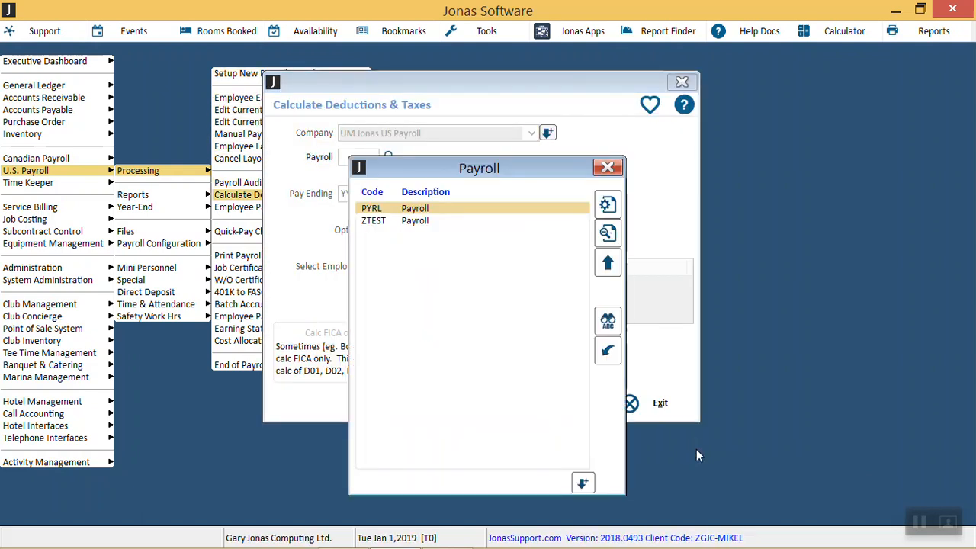
key(Return)
key(Return)
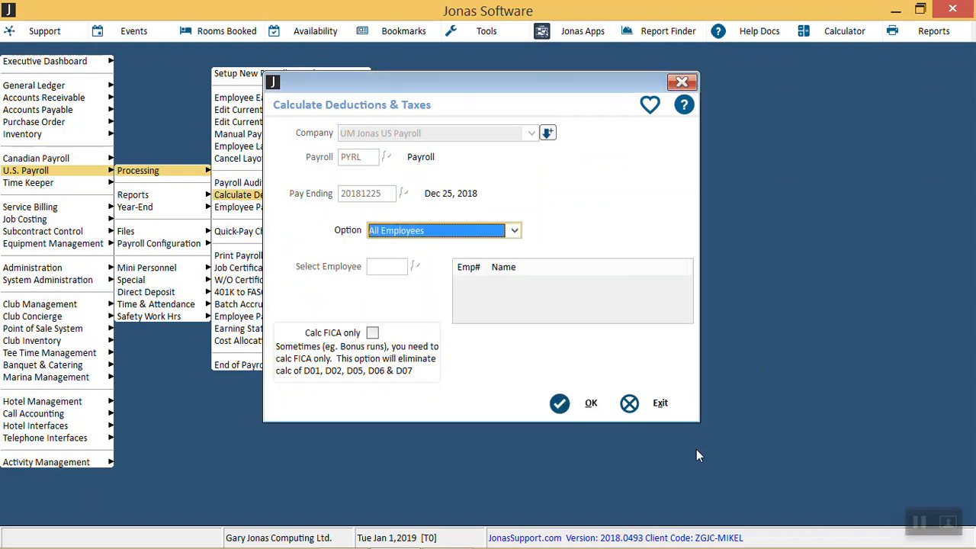
click(372, 333)
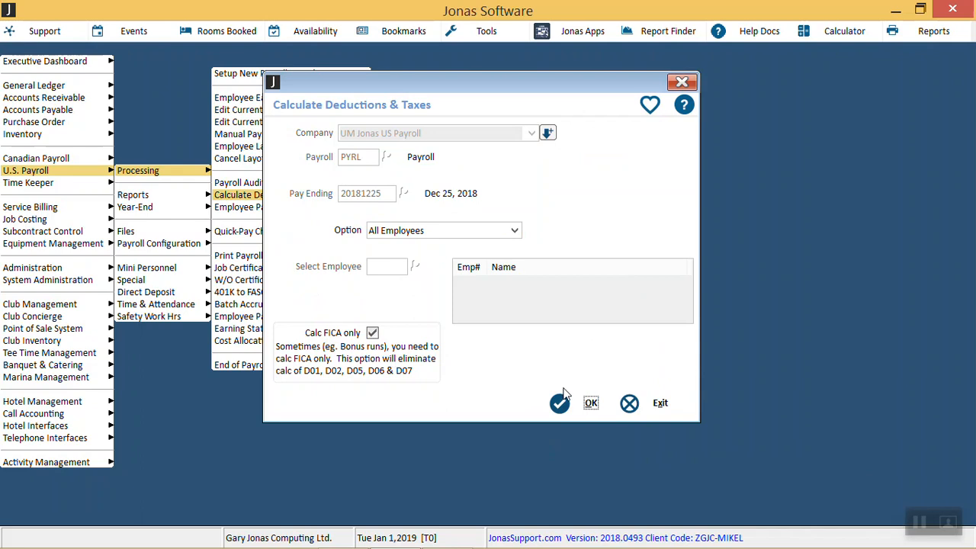
click(627, 405)
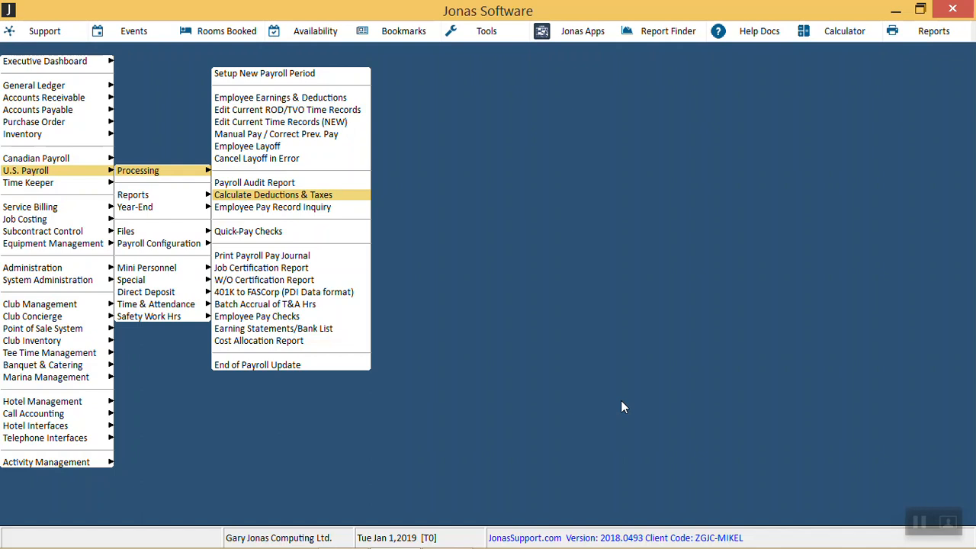
Step: Return to the payroll configuration and open the PYRL Payroll Profile
key(Left)
key(Down)
key(Down)
key(Down)
key(Right)
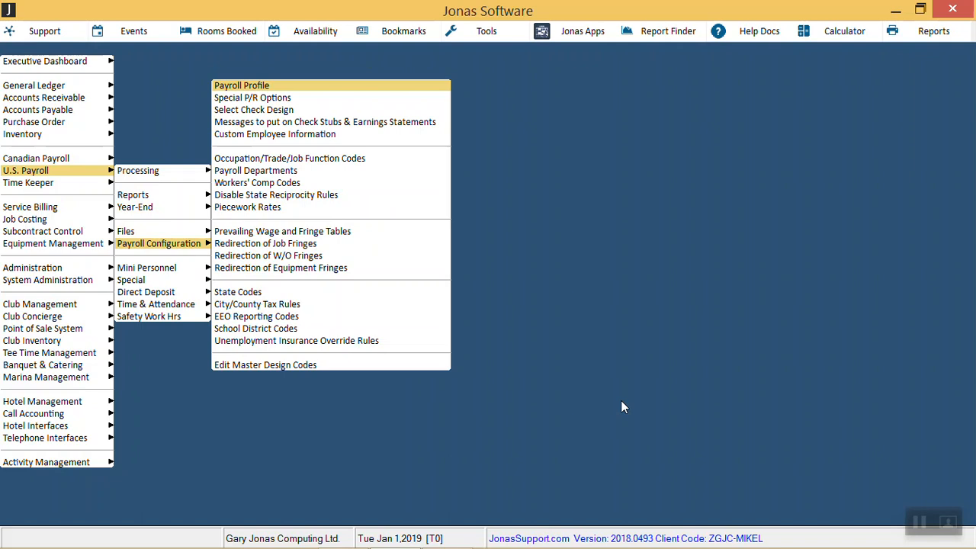
key(Return)
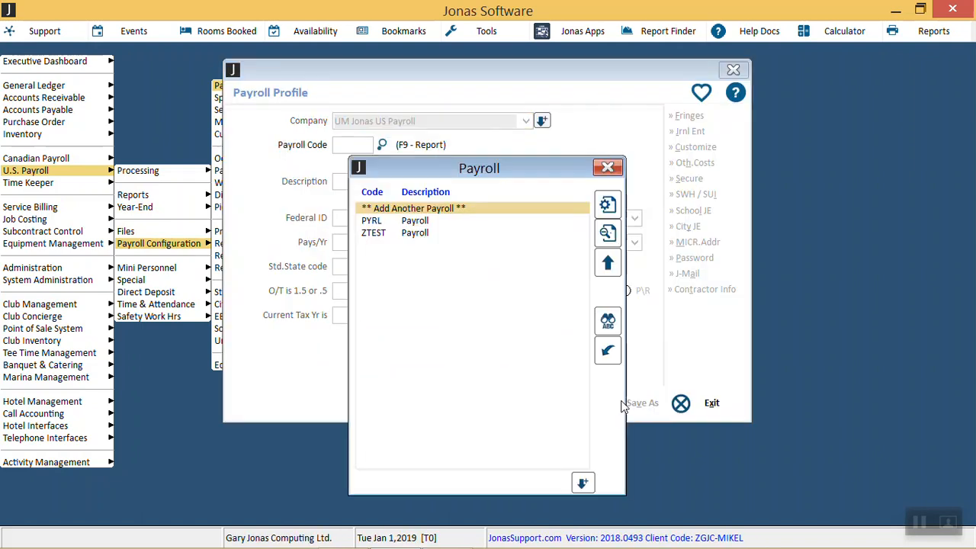
key(Down)
key(Return)
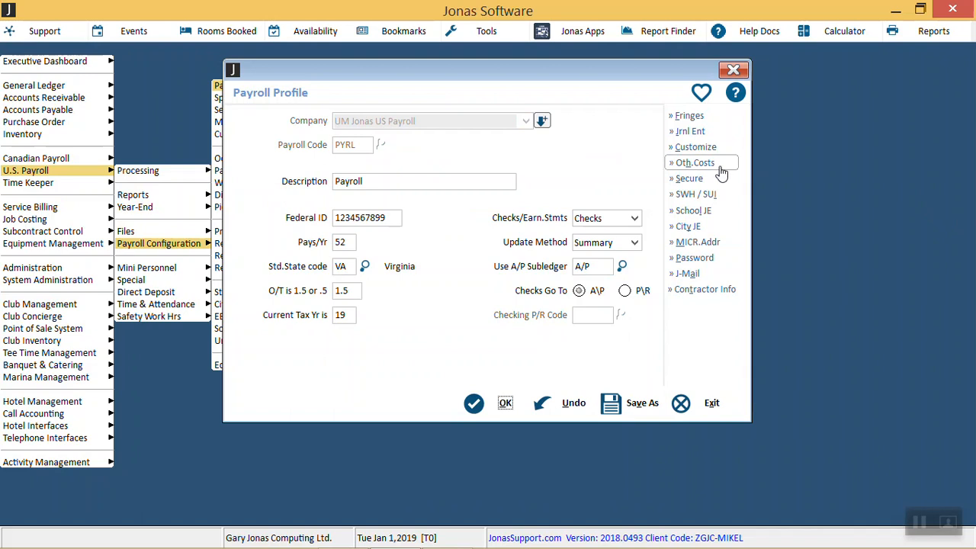
Step: Review the custom deduction code D24 Group Term Life and close it
click(695, 147)
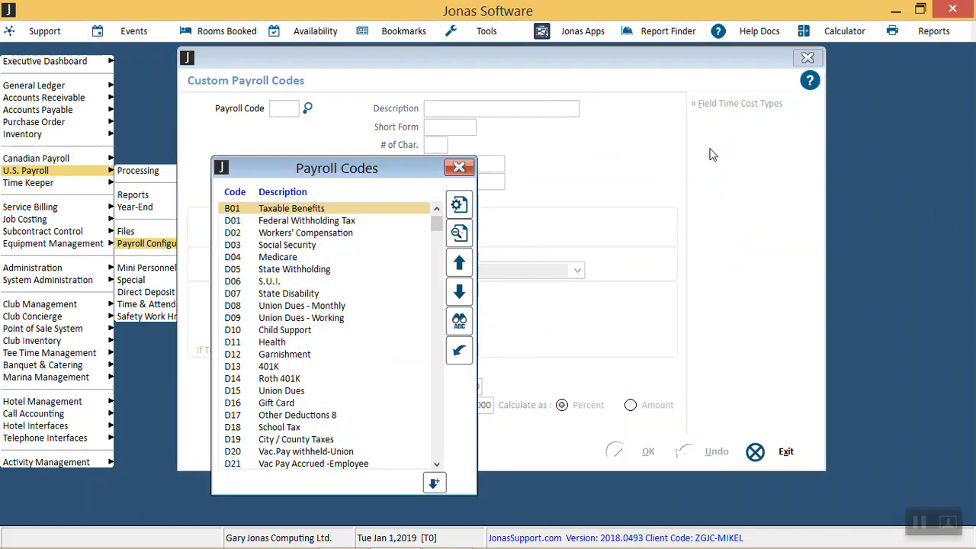
key(Down)
key(Down)
key(Down)
key(Down)
key(Down)
key(Down)
key(Down)
key(Down)
key(Down)
key(Down)
key(Down)
key(Down)
key(Down)
key(Down)
key(Down)
key(Down)
key(Down)
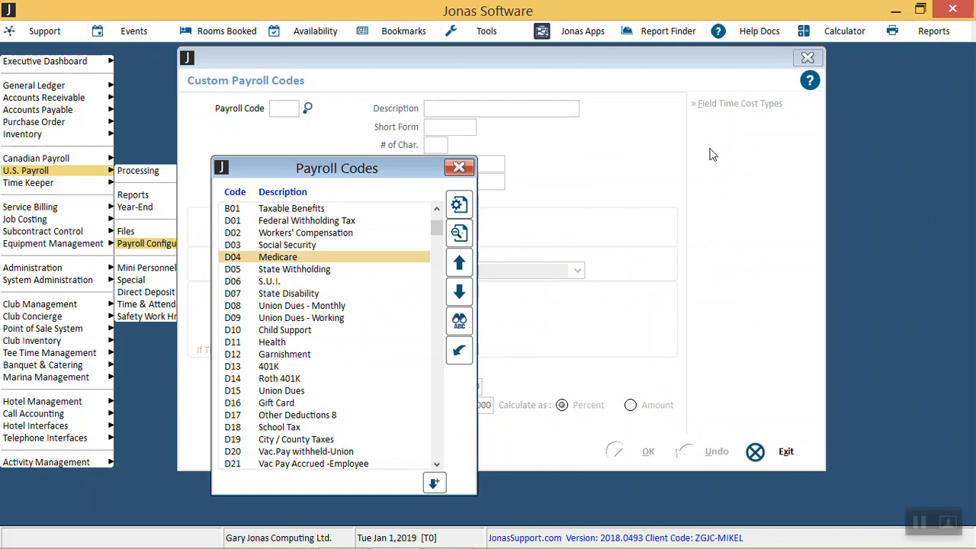
key(Down)
key(Down)
key(Down)
key(Down)
key(Down)
key(Down)
key(Down)
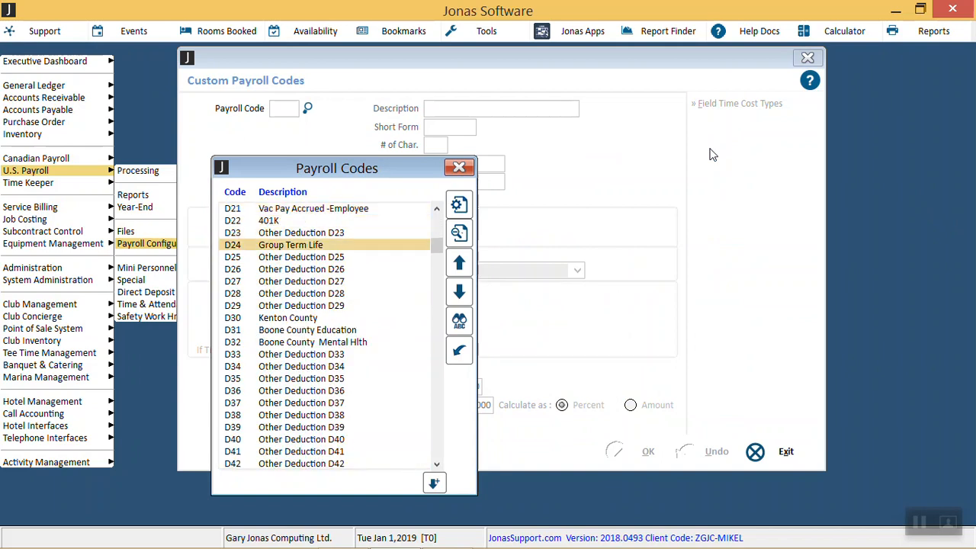
key(Return)
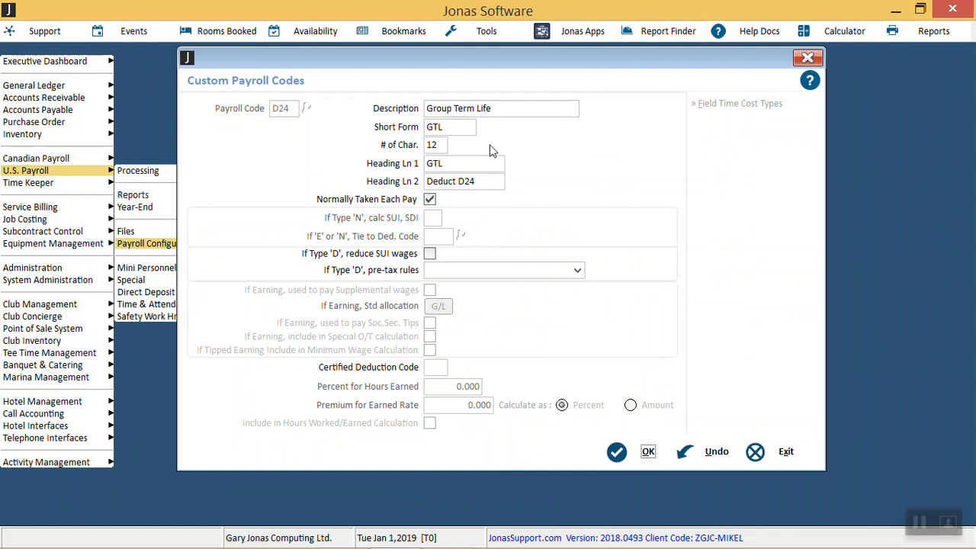
click(652, 451)
Step: Review the custom earnings code E14 Group Term Life and its tied deduction code, and close it
text(E)
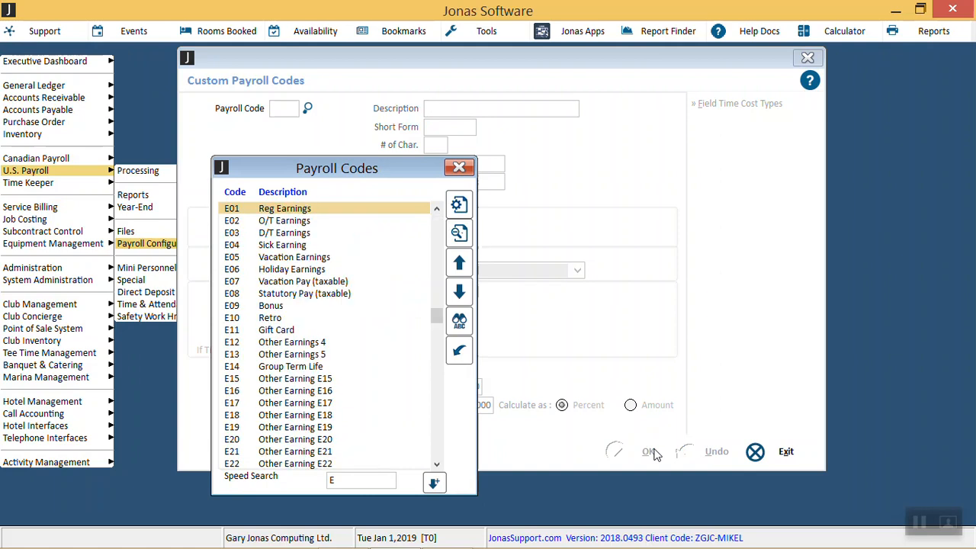
key(Down)
key(Down)
key(Down)
key(Down)
key(Down)
key(Down)
key(Down)
key(Down)
key(Down)
key(Down)
key(Down)
key(Down)
key(Down)
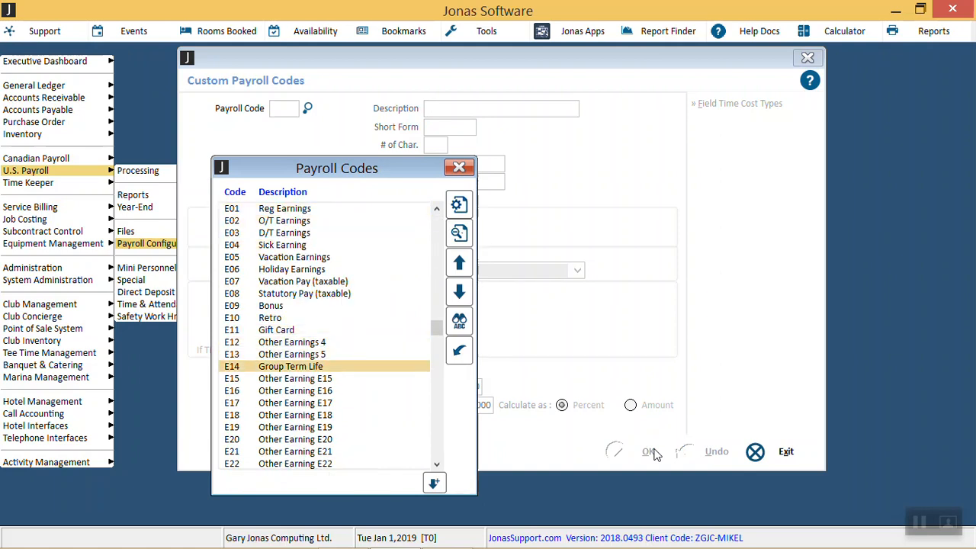
key(Return)
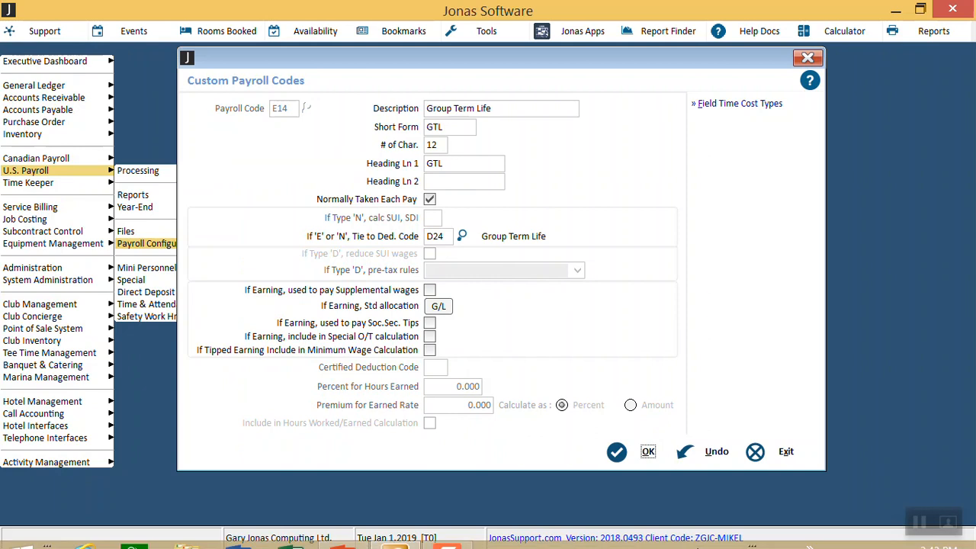
click(648, 452)
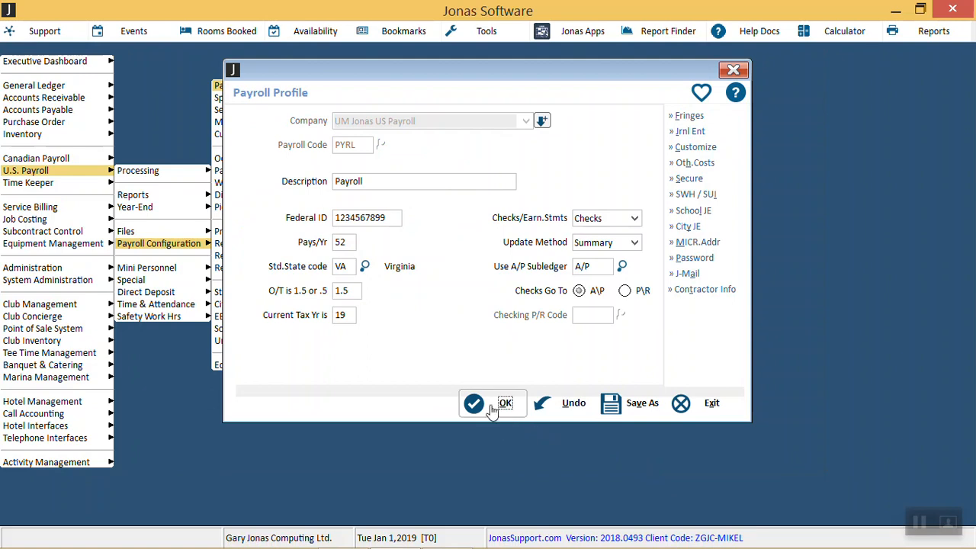
Step: Set the PYRL profile's current tax year to 18, save it, and close the profile
click(348, 313)
text(18)
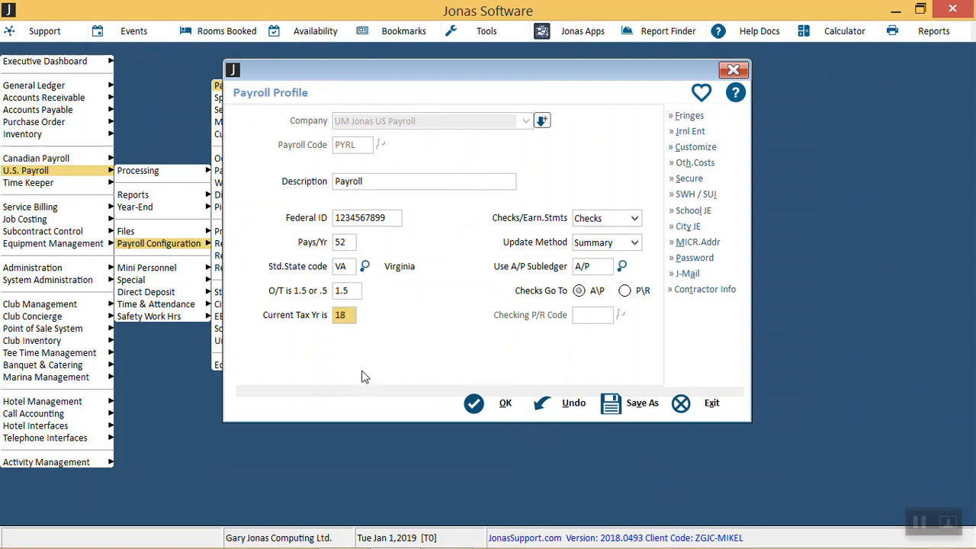
click(503, 404)
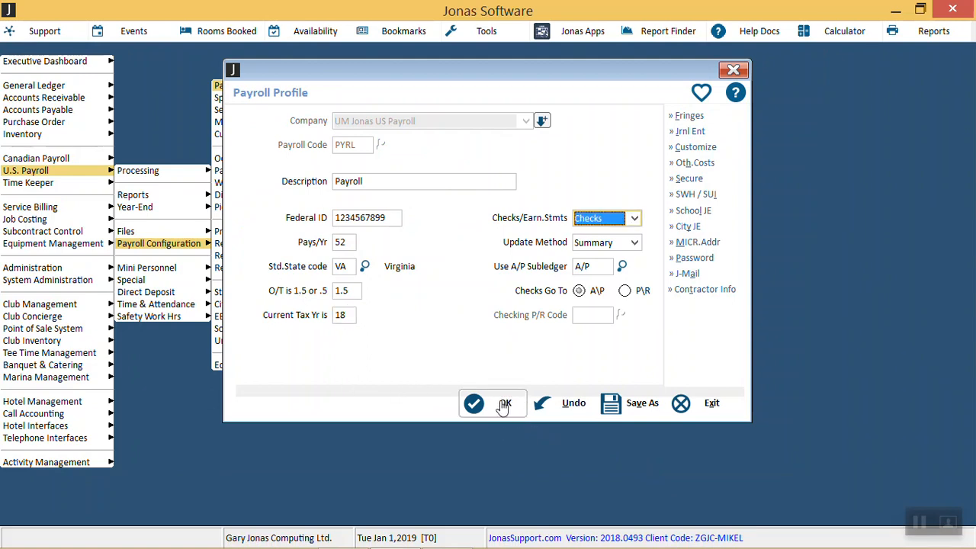
key(Escape)
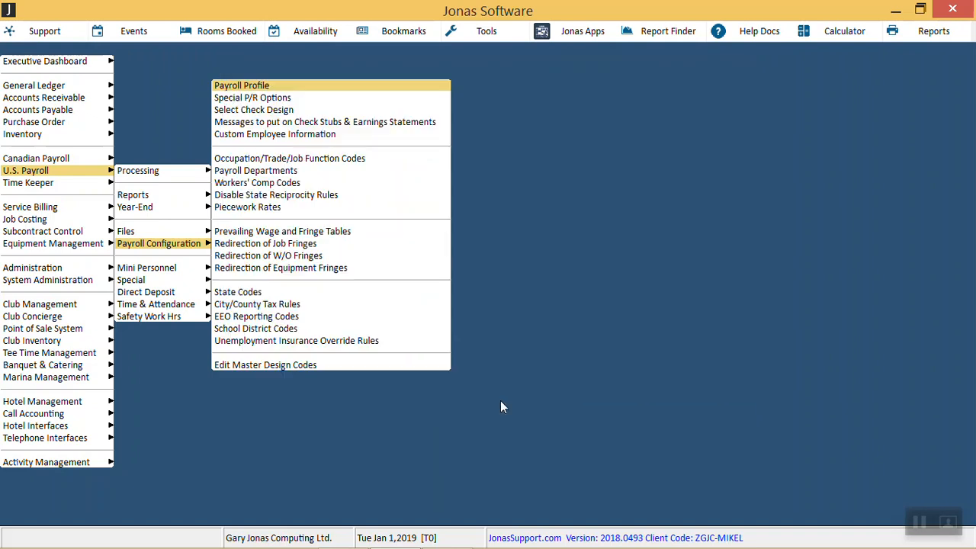
Step: Open Load-In Pay History from the special functions of U.S. Payroll
key(Escape)
key(Down)
key(Down)
key(Right)
key(Down)
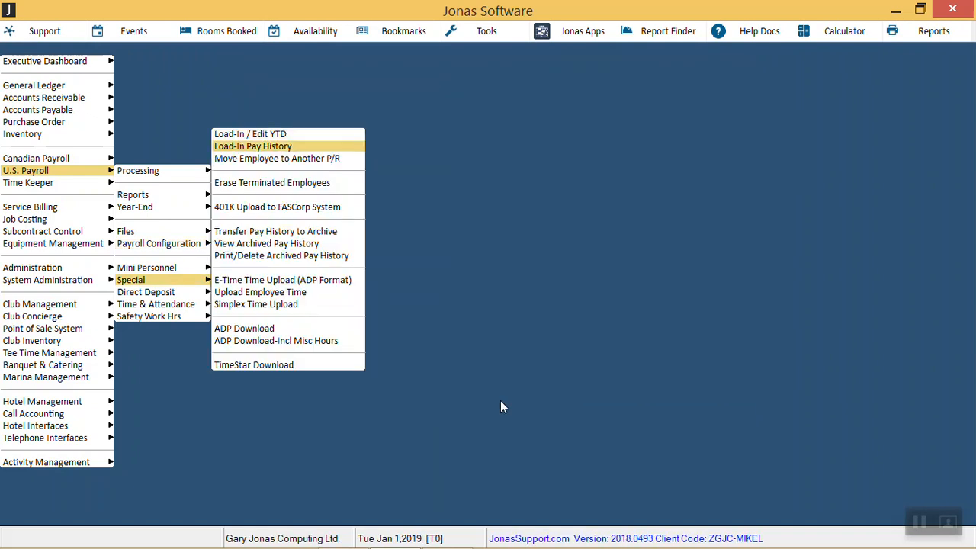
key(Return)
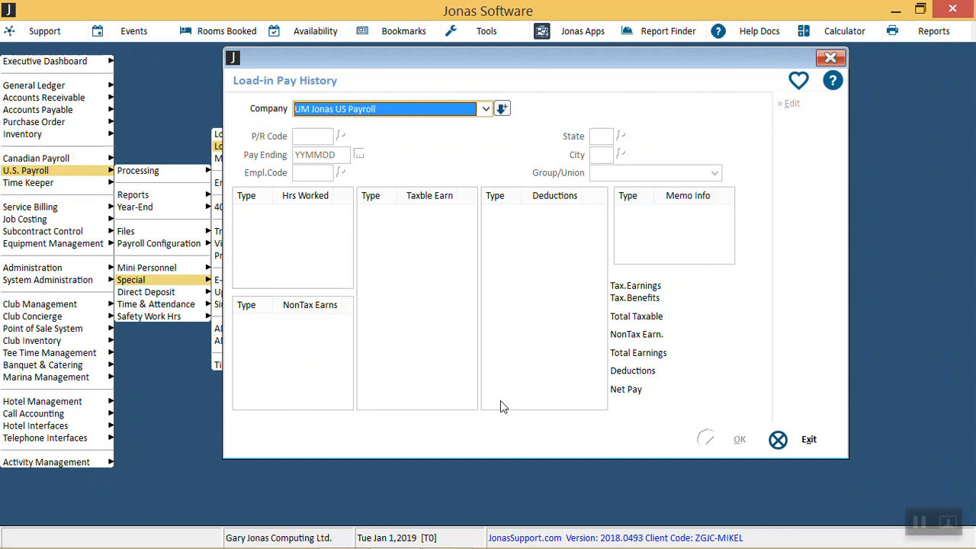
Step: Select company UM Jonas US Payroll and payroll code PYRL, and have new records also update the 2018 YTD record
key(Return)
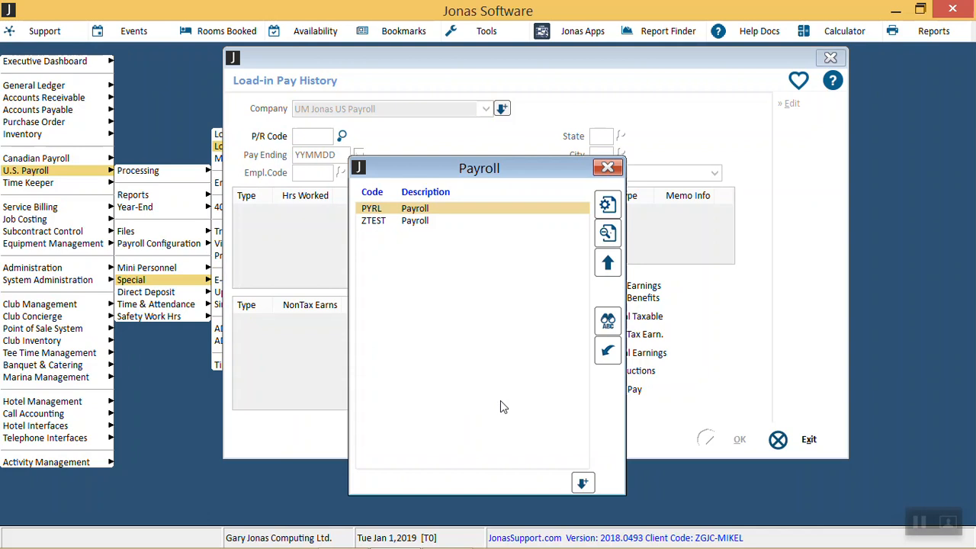
key(Return)
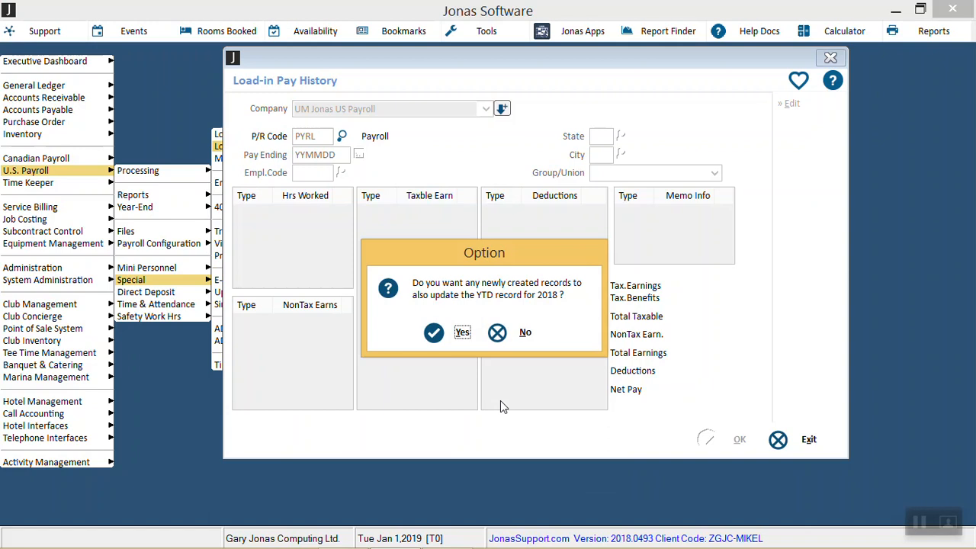
key(Return)
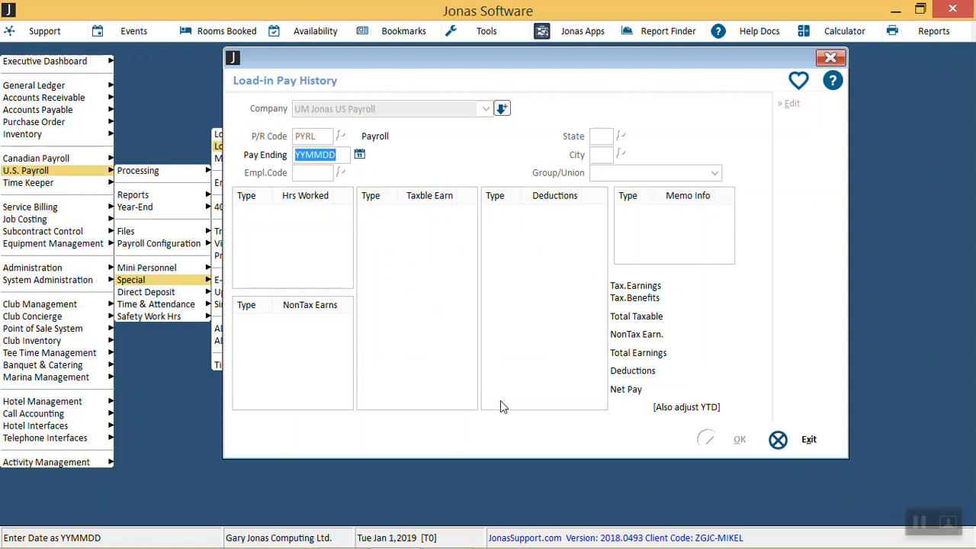
Step: Set the pay ending date to December 26, 2018, in YYMMDD format (181226)
text(122618)
key(BackSpace)
key(BackSpace)
key(BackSpace)
key(BackSpace)
key(BackSpace)
key(BackSpace)
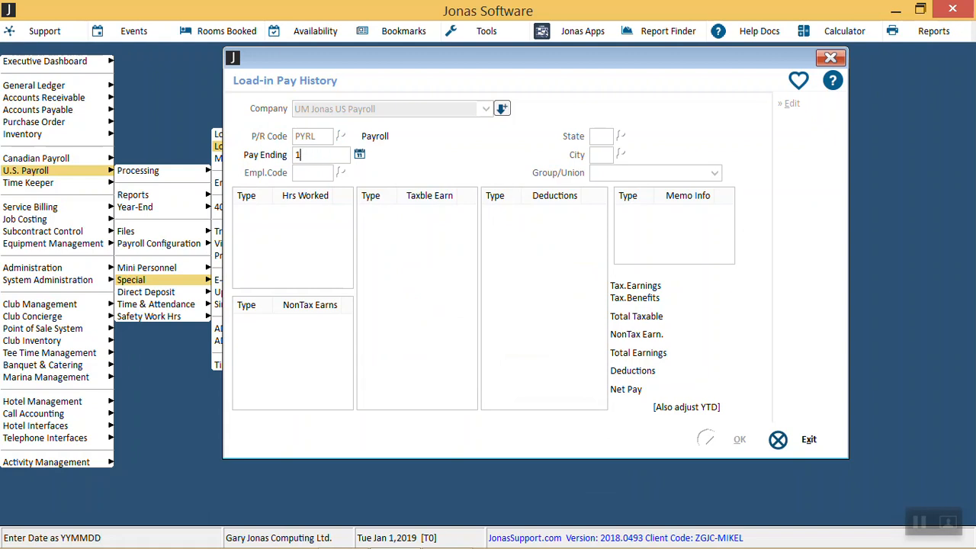
text(181226)
key(Return)
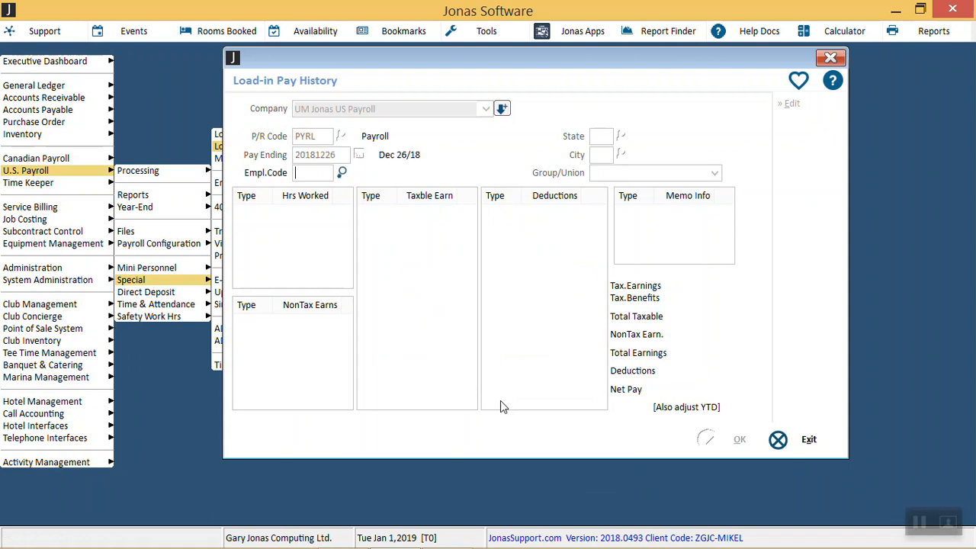
Step: Choose the employee with state IA, leave the city blank, and set the group/union to 401K
key(Return)
key(Return)
key(Return)
key(Return)
key(Down)
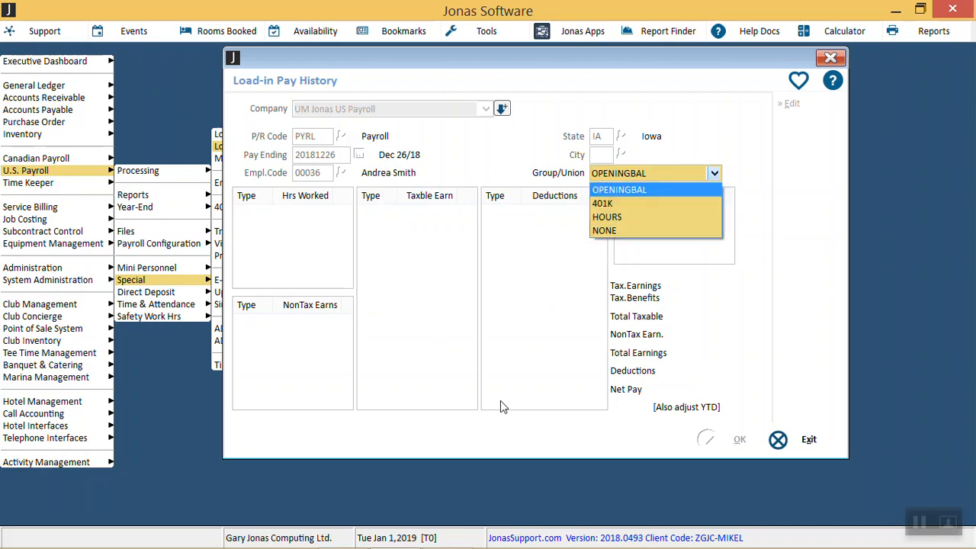
key(Down)
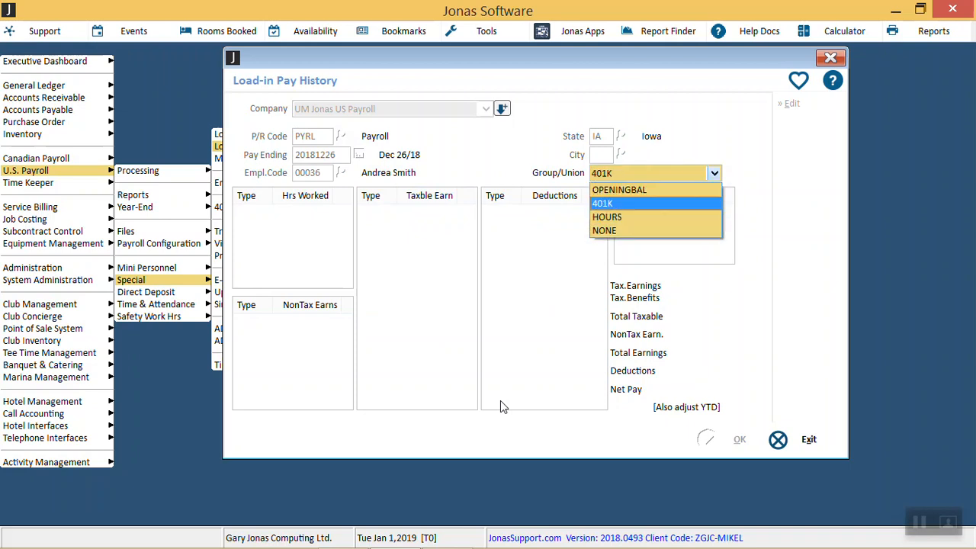
key(Down)
key(Down)
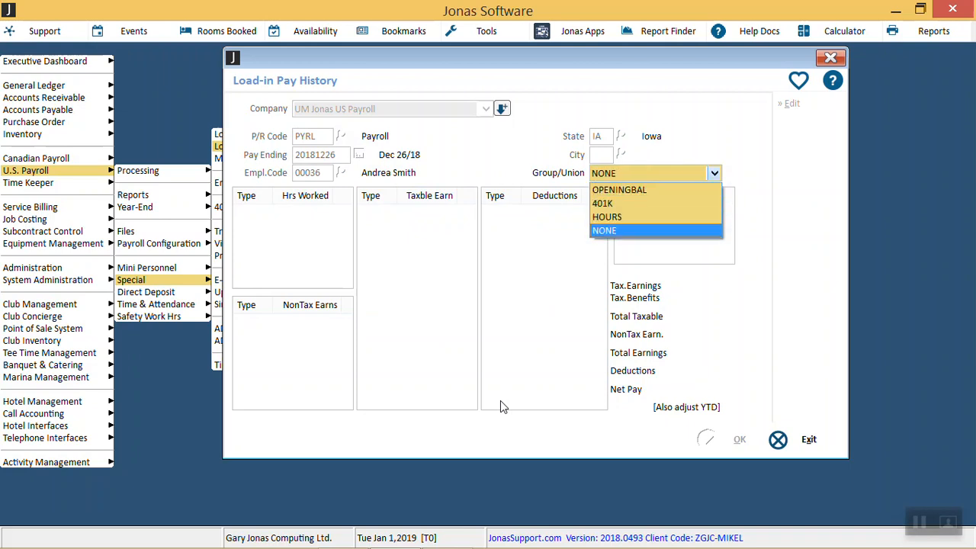
key(Up)
key(Up)
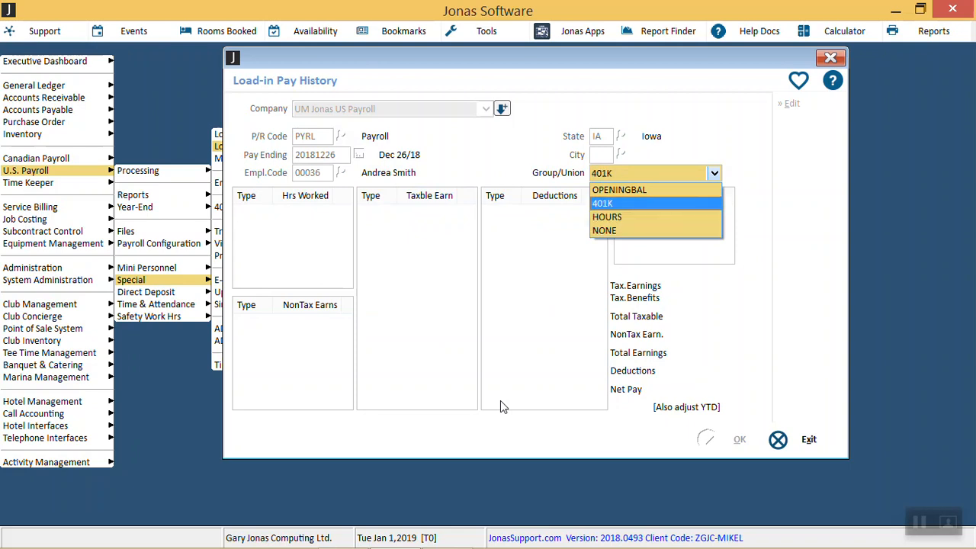
key(Return)
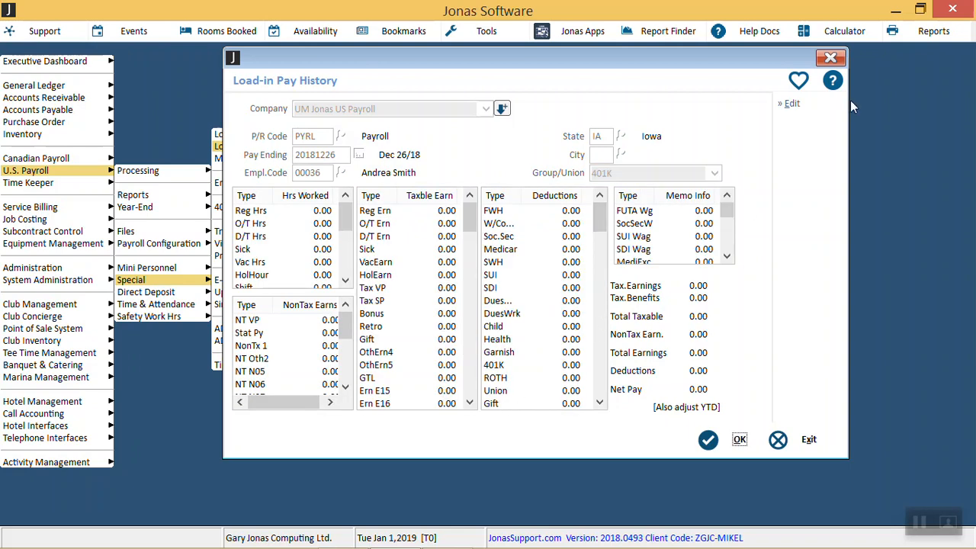
Step: Open the employee's pay history entries for editing and set the E14 Group Term Life earnings to 100
click(814, 101)
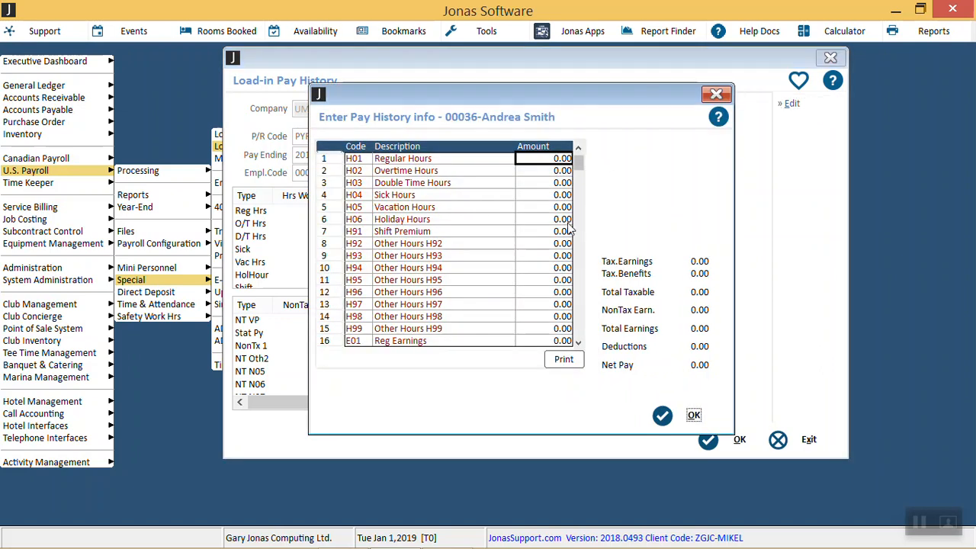
click(568, 224)
key(Down)
key(Down)
key(Down)
key(Down)
key(Down)
key(Down)
key(Down)
key(Down)
key(Down)
key(Down)
key(Down)
key(Down)
key(Down)
key(Down)
key(Down)
key(Down)
key(Down)
key(Down)
key(Down)
key(Down)
key(Down)
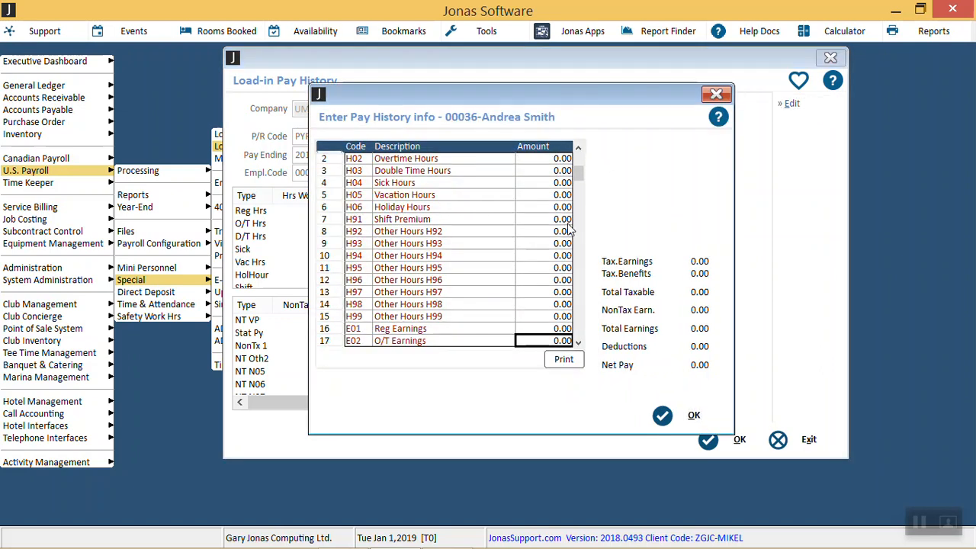
key(Down)
key(Down)
key(Down)
key(Down)
key(Down)
key(Down)
key(Down)
key(Down)
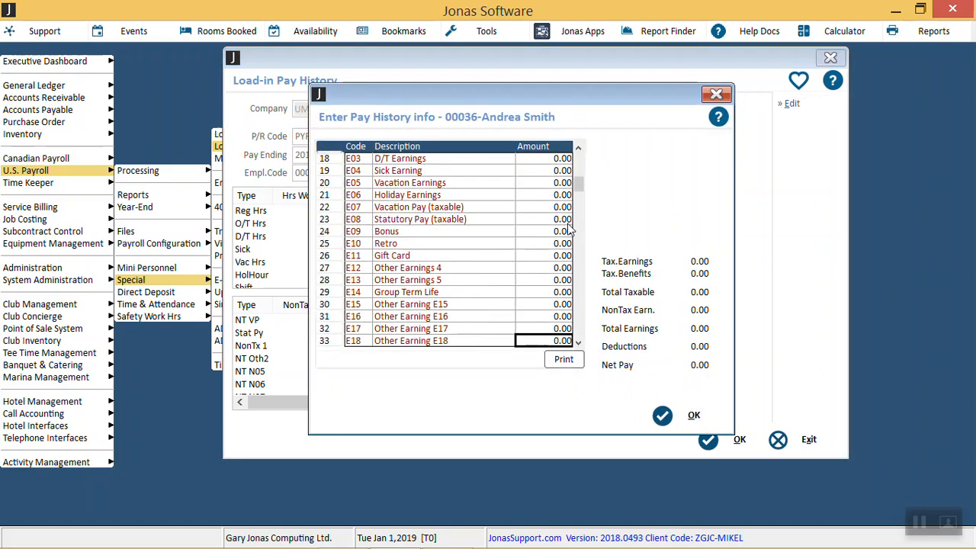
key(Up)
key(Down)
key(Down)
key(Down)
key(Down)
key(Down)
key(Down)
key(Down)
key(Down)
key(Down)
key(Down)
key(Up)
key(Up)
key(Up)
key(Up)
key(Up)
key(Up)
key(Up)
key(Up)
key(Up)
key(Up)
key(Up)
key(Up)
key(Up)
key(Up)
key(Up)
text(100)
key(Return)
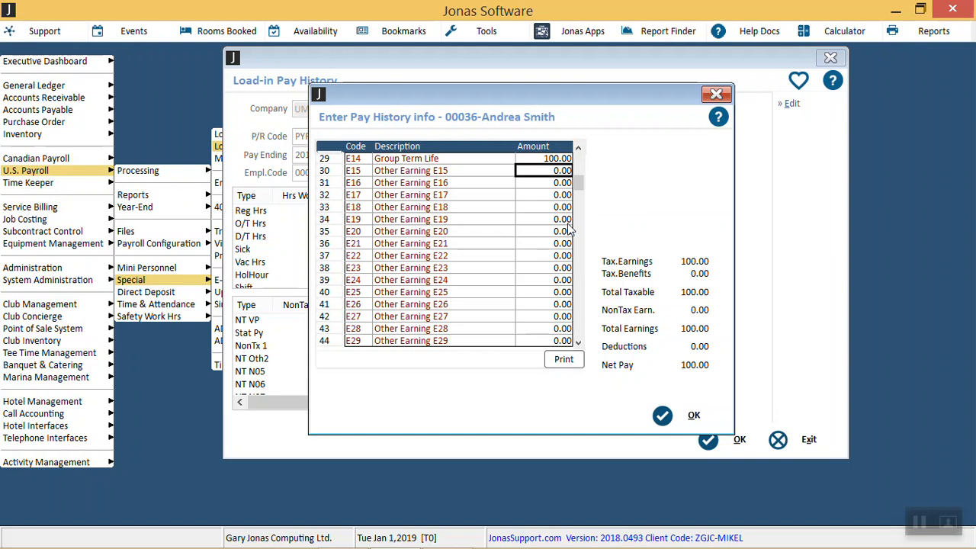
Step: Set the D03 Social Security deduction to 6.20
key(Down)
key(Down)
key(Down)
key(Down)
key(Down)
key(Down)
key(Down)
key(Down)
key(Down)
key(Down)
key(Down)
key(Down)
key(Down)
key(Down)
key(Down)
key(Down)
key(Down)
key(Down)
key(Down)
key(Down)
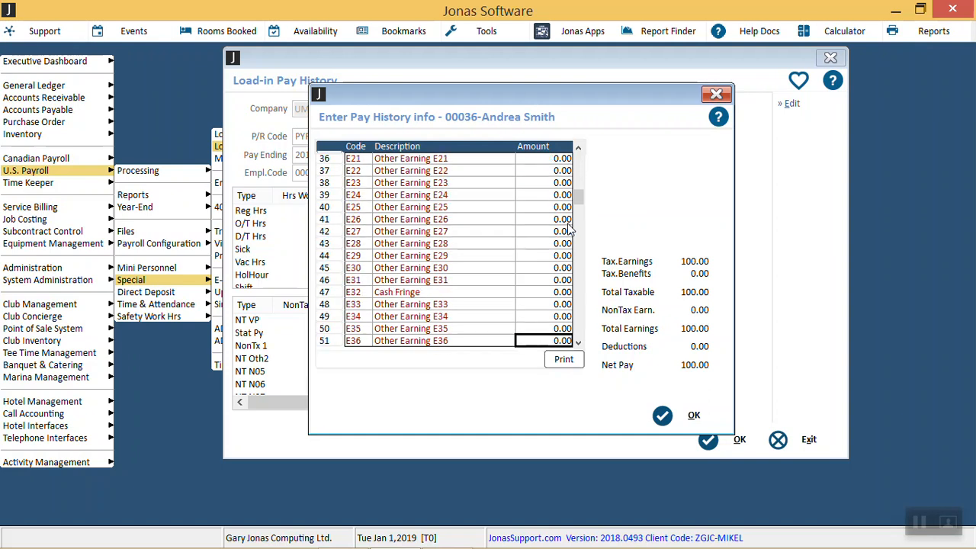
key(Down)
key(Down)
key(Down)
key(Down)
key(Down)
key(Down)
key(Down)
key(Down)
key(Down)
key(Down)
key(Down)
key(Down)
key(Down)
key(Down)
key(Down)
key(Down)
key(Down)
key(Down)
key(Down)
key(Down)
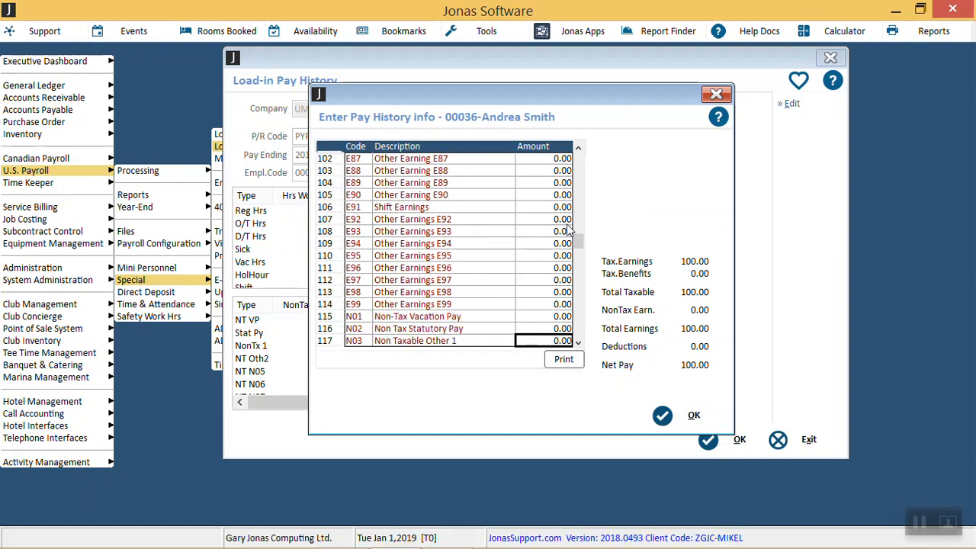
key(Down)
key(Down)
key(Down)
key(Down)
key(Down)
key(Down)
key(Down)
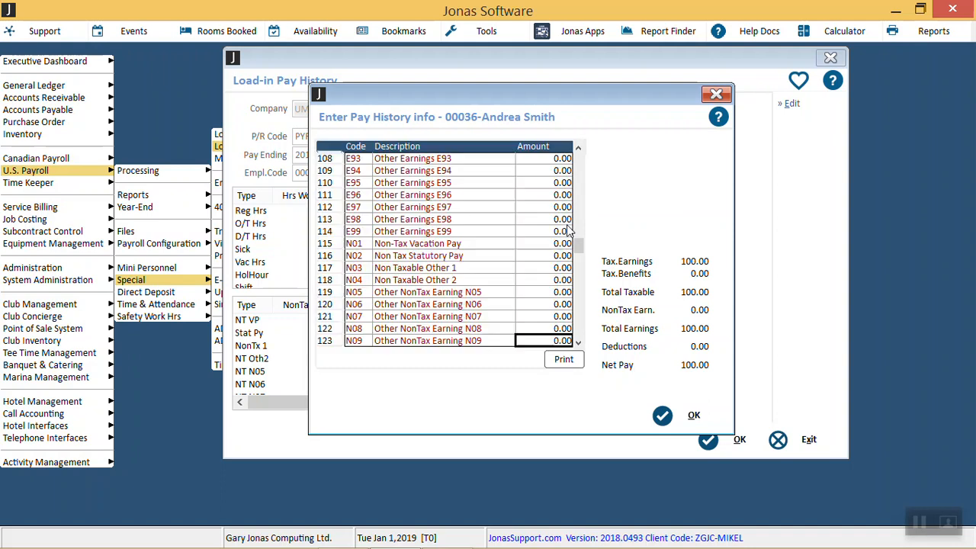
key(Down)
key(Down)
key(Down)
key(Down)
key(Down)
key(Down)
key(Down)
key(Down)
key(Down)
key(Down)
key(Down)
key(Down)
key(Down)
key(Down)
key(Down)
key(Down)
key(Down)
key(Up)
key(Up)
key(Up)
key(Up)
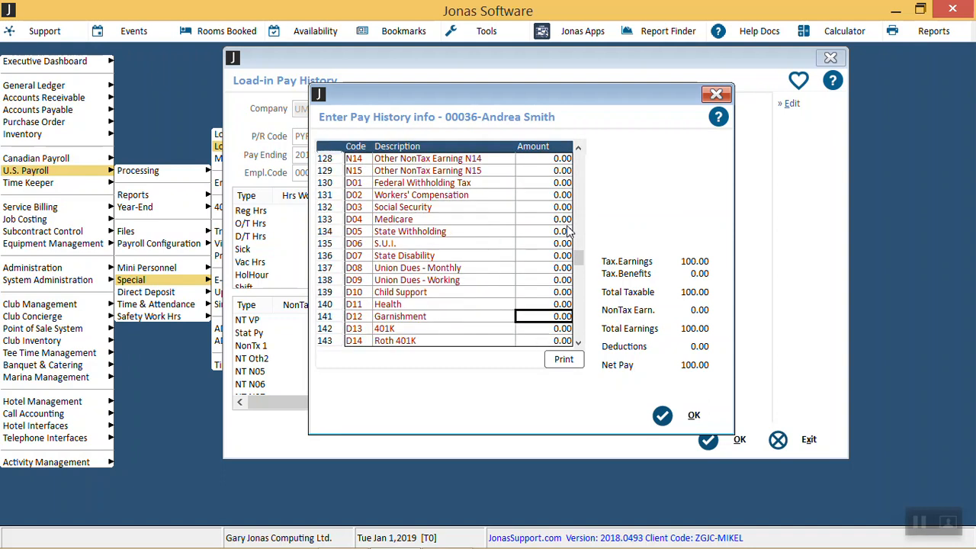
key(Up)
key(Up)
key(Up)
key(Up)
key(Up)
key(Up)
key(Up)
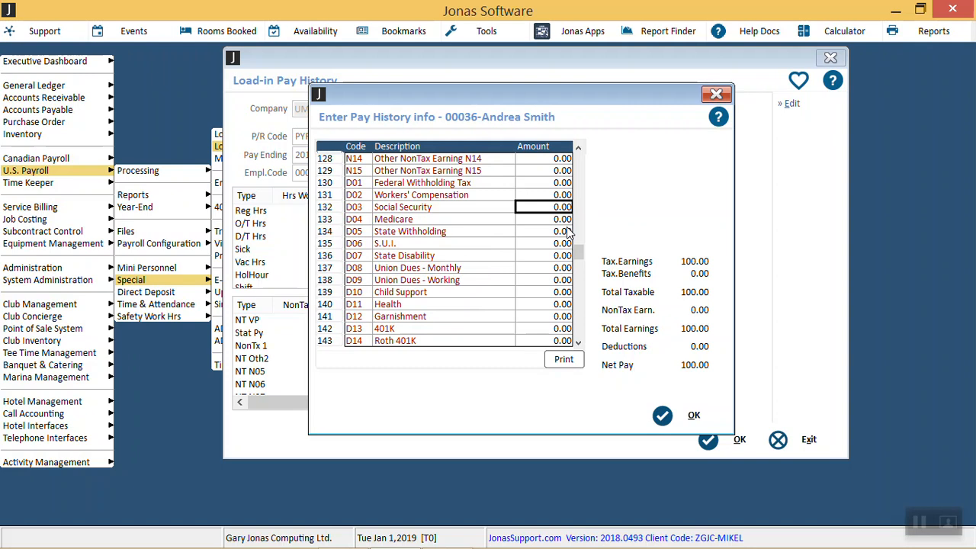
text(6.20)
key(Return)
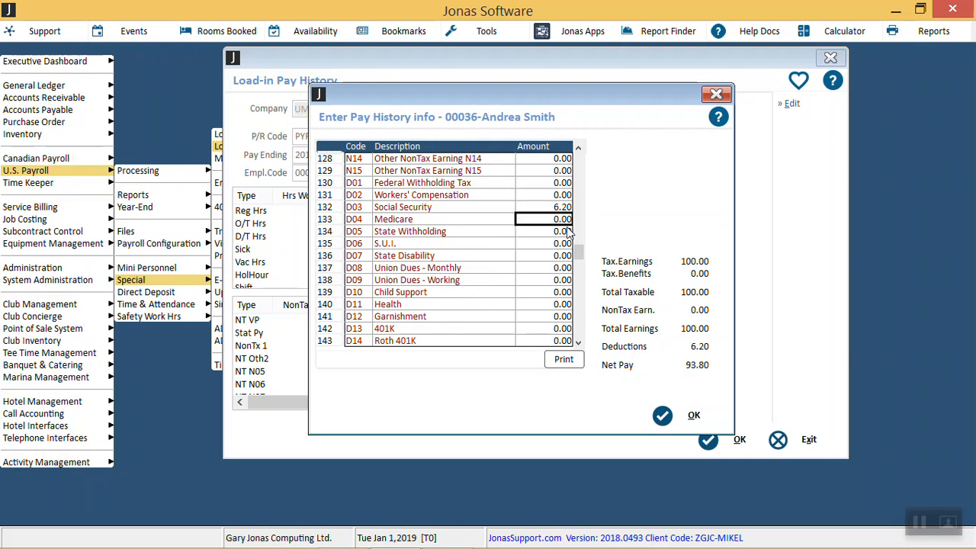
Step: Set the D04 Medicare deduction to 1.45
text(1.45)
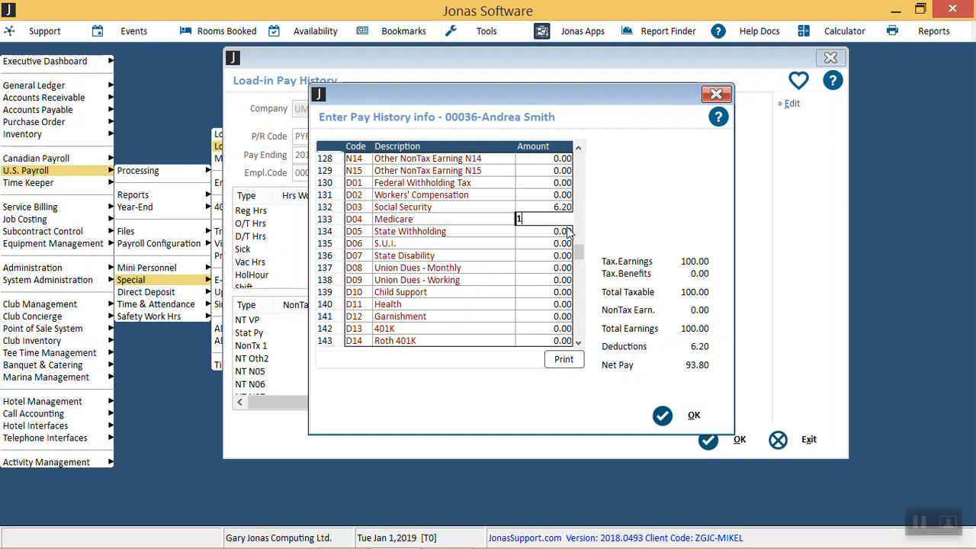
key(Return)
Step: Set the D24 Group Term Life deduction to 100
key(Return)
key(Return)
key(Return)
key(Return)
key(Return)
key(Return)
key(Return)
key(Return)
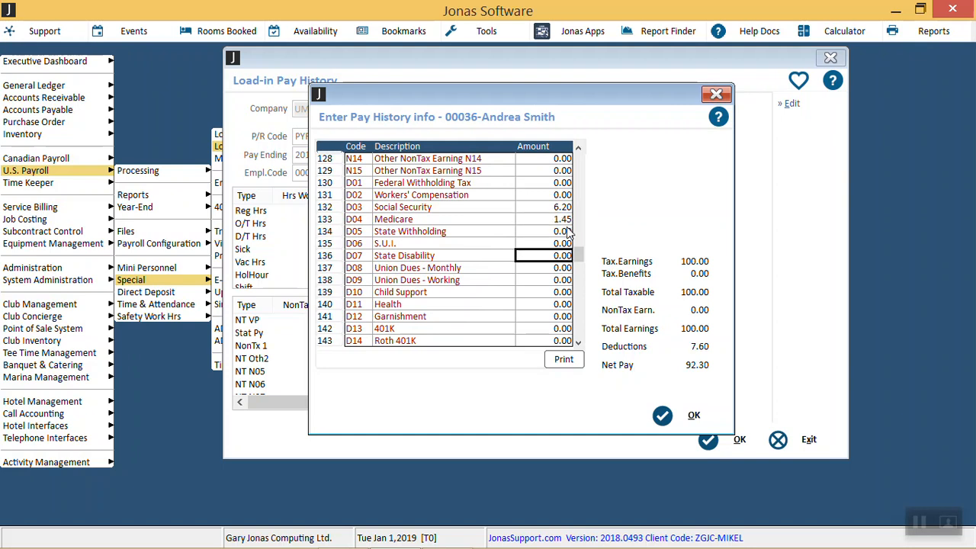
key(Return)
key(Return)
key(Return)
key(Return)
key(Return)
key(Return)
key(Return)
key(Return)
key(Return)
key(Return)
key(Return)
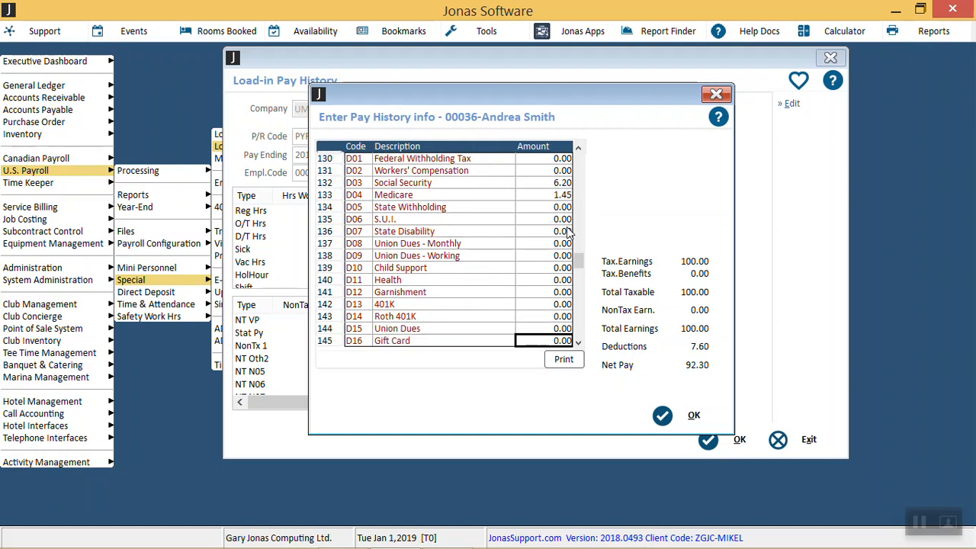
key(Up)
key(Up)
key(Up)
key(Up)
key(Up)
key(Up)
key(Up)
key(Up)
key(Up)
key(Up)
key(Up)
key(Up)
key(Up)
key(Up)
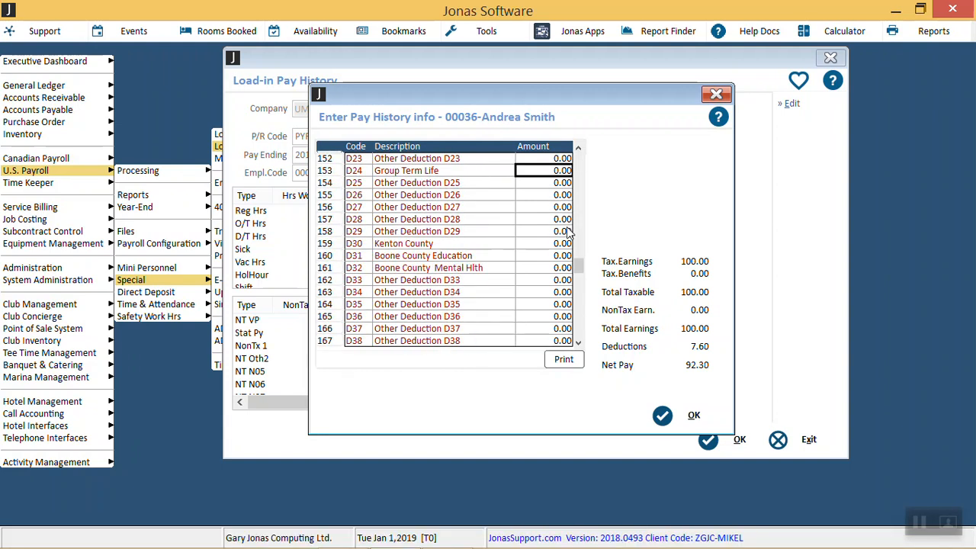
text(100)
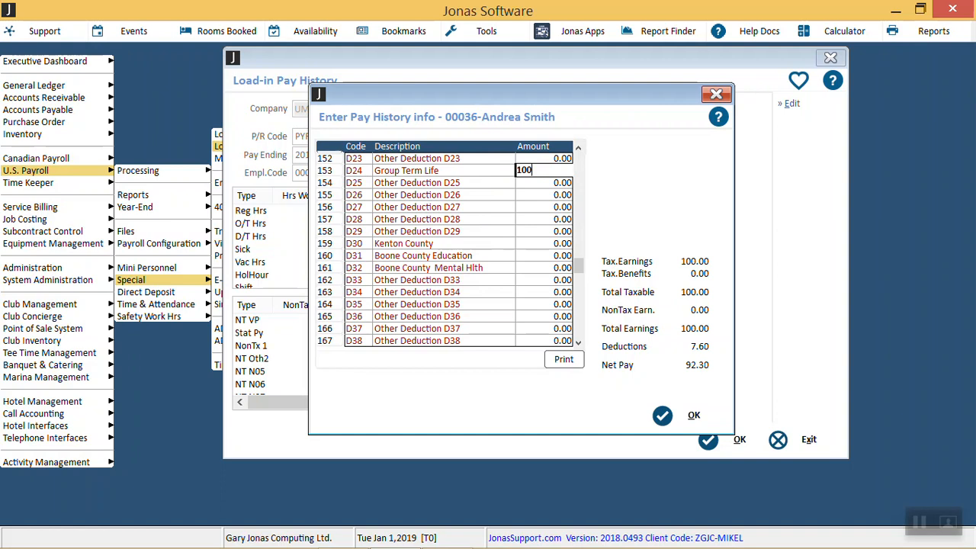
key(Return)
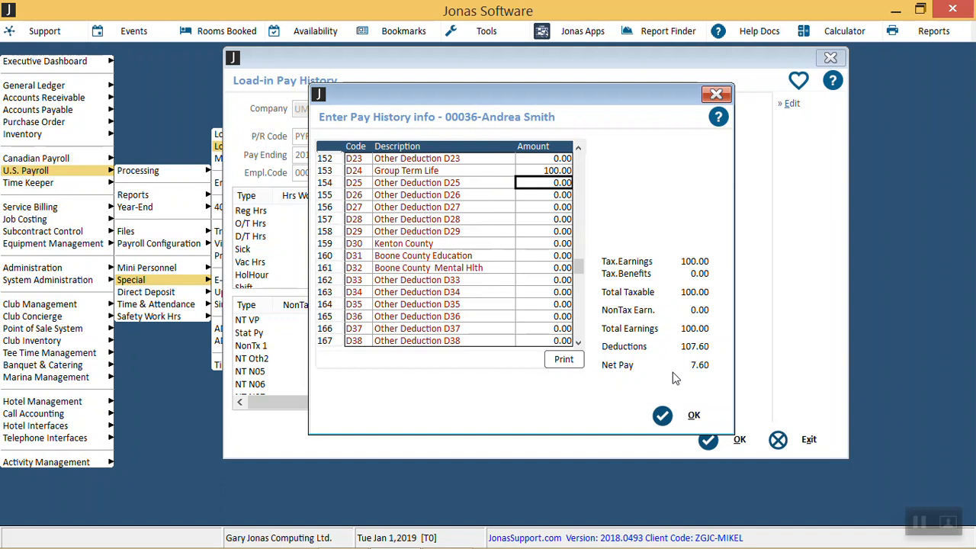
Step: Set the M02 Soc.Sec.Wages memo amount to 100 and accept the employee's pay history entries
key(Down)
key(Down)
key(Down)
key(Down)
key(Down)
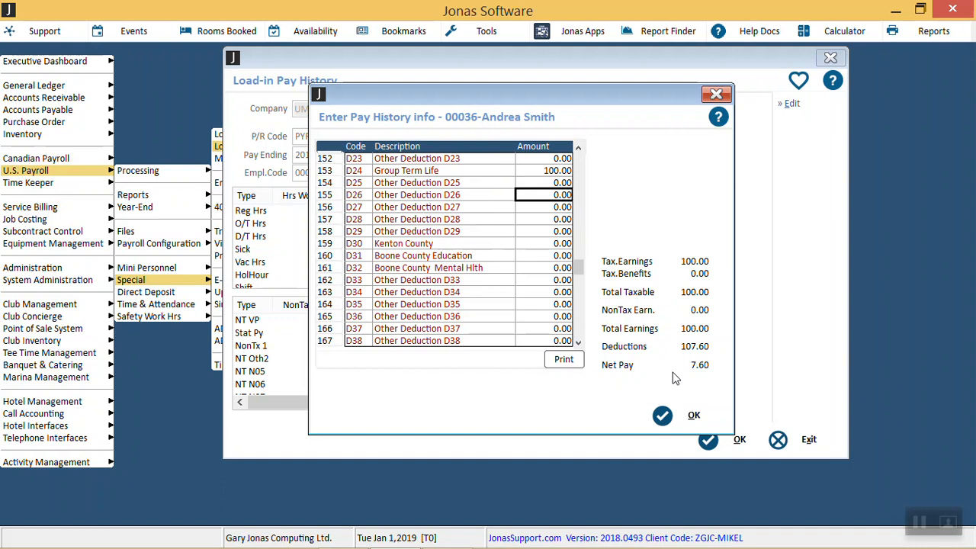
key(Up)
key(Up)
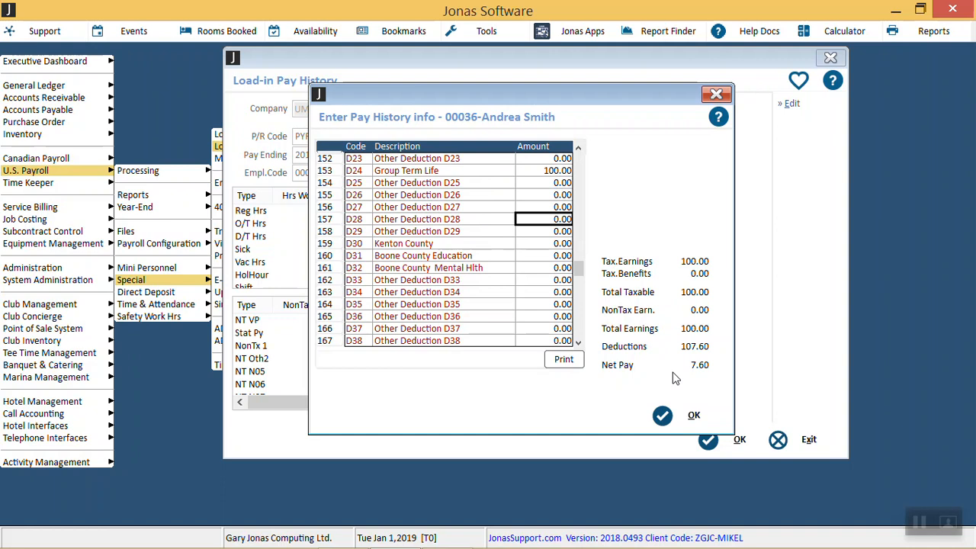
key(Down)
key(Down)
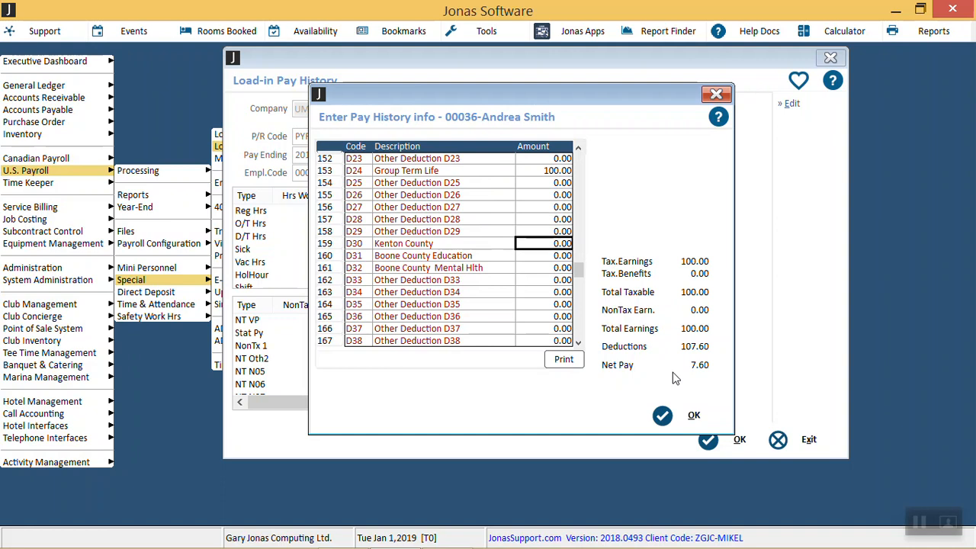
key(Up)
key(Up)
key(Up)
key(Up)
key(Up)
key(Up)
key(Up)
key(Up)
key(Up)
key(Up)
key(Up)
key(Up)
key(Up)
key(Up)
key(Up)
key(Up)
key(Up)
key(Up)
key(Up)
key(Up)
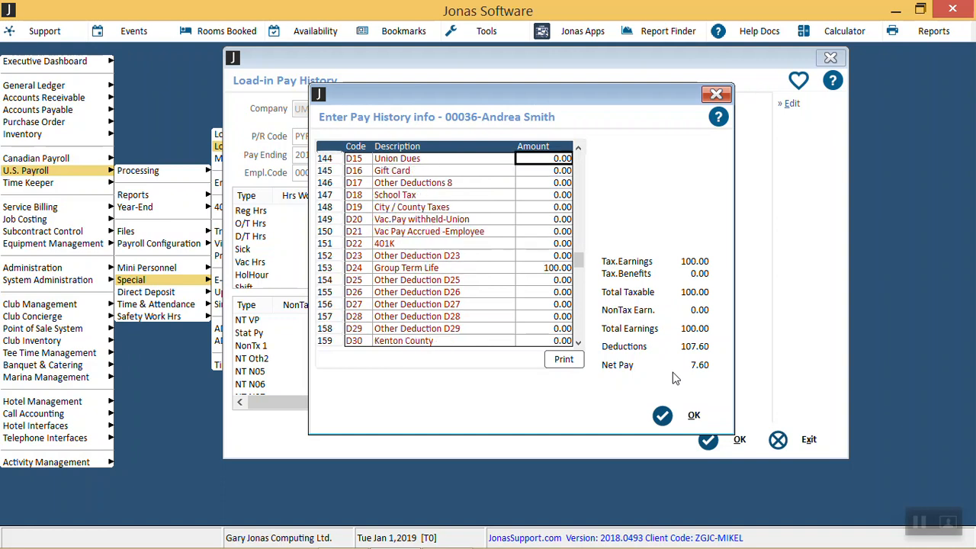
key(Down)
key(Down)
key(Down)
key(Down)
key(Down)
key(Down)
key(Down)
key(Down)
key(Down)
key(Down)
key(Down)
key(Down)
key(Down)
key(Down)
key(Down)
key(Down)
key(Down)
key(Down)
key(Down)
key(Down)
key(Up)
key(Up)
key(Up)
key(Up)
key(Up)
key(Up)
key(Up)
key(Up)
key(Up)
key(Up)
key(Up)
key(Up)
key(Up)
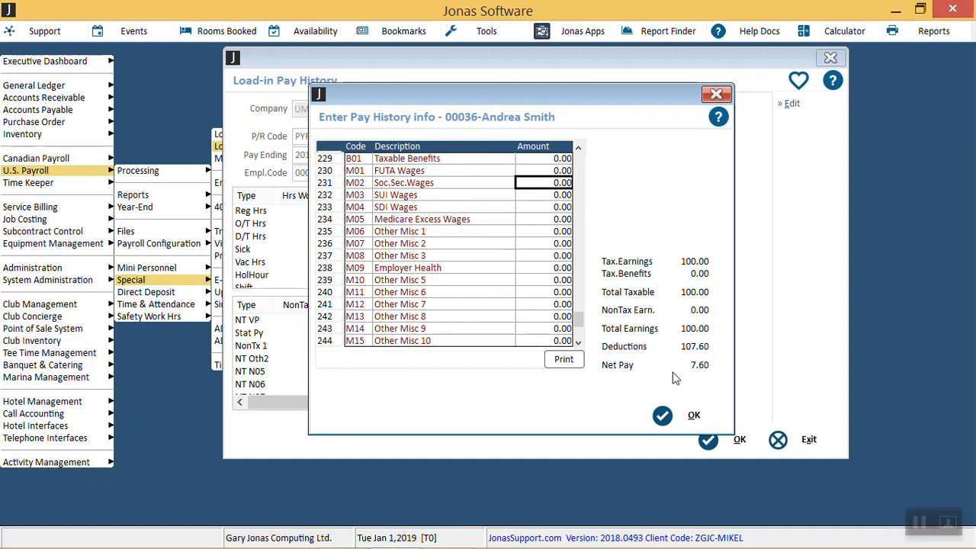
text(100)
key(Return)
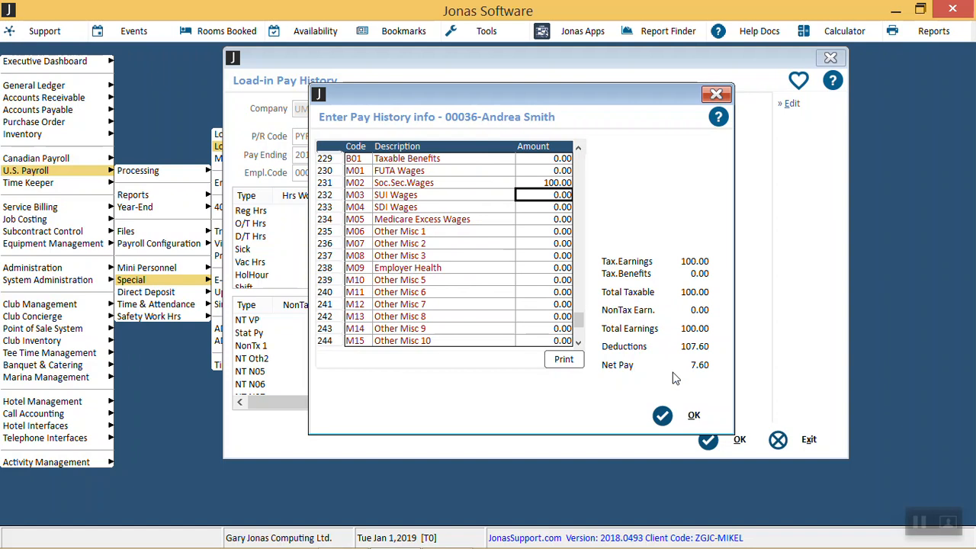
click(697, 417)
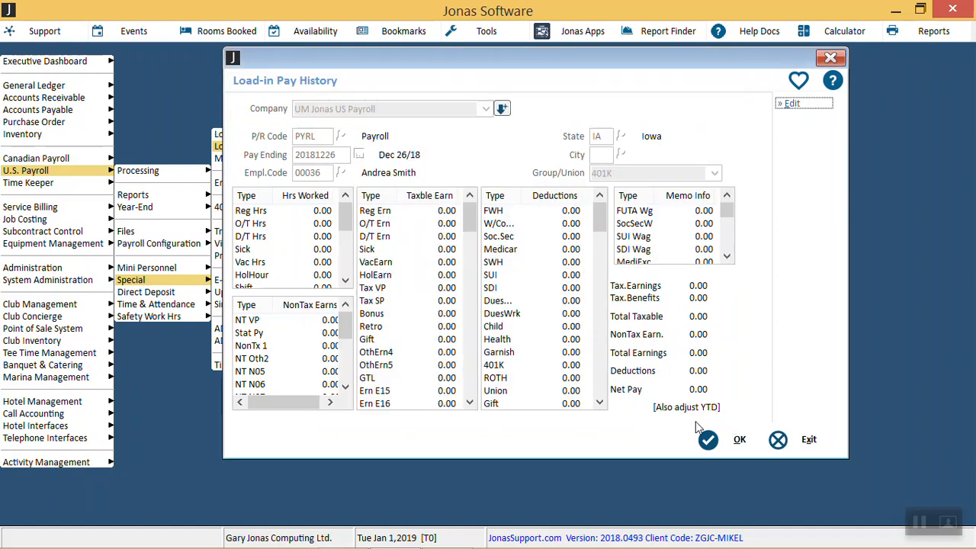
Step: Save the employee's loaded pay history record and exit Load-in Pay History
click(708, 440)
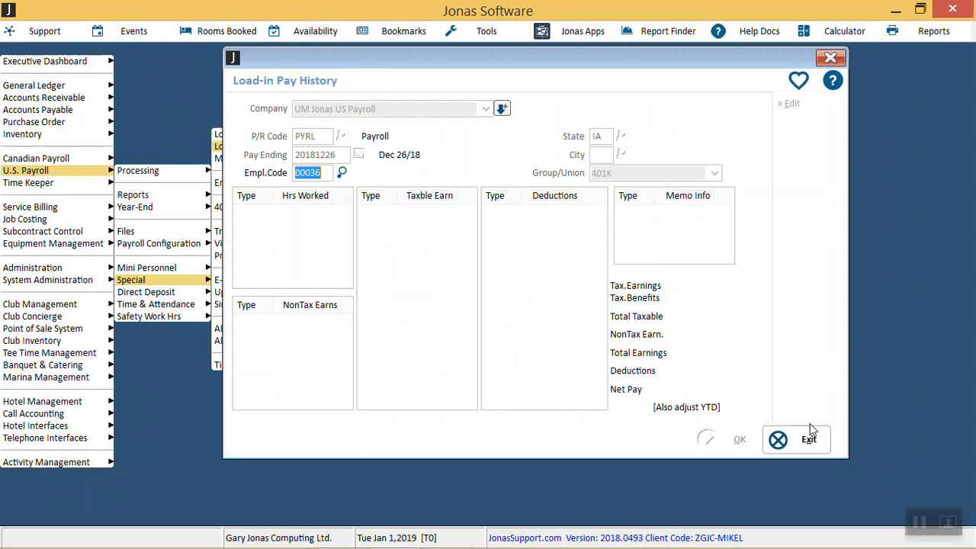
click(829, 58)
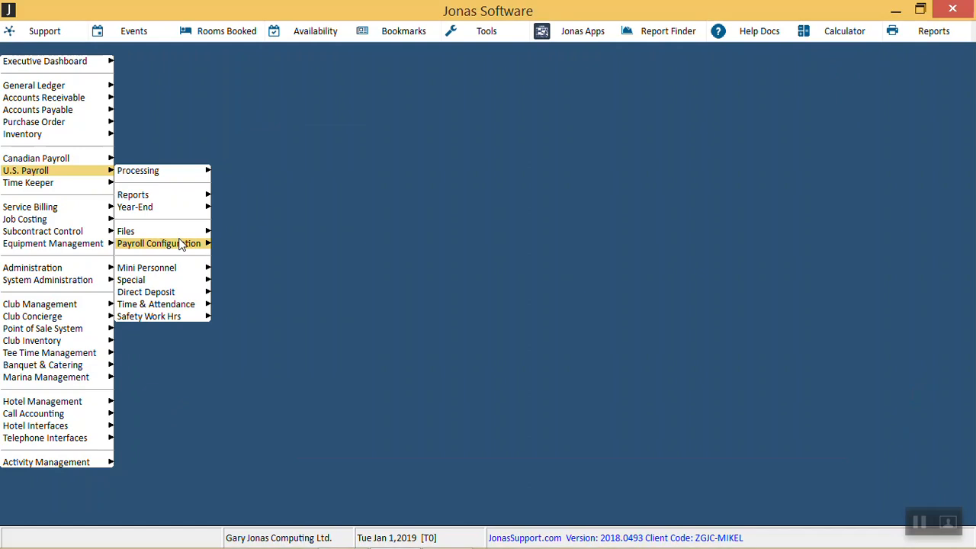
Step: Open the custom payroll codes of the PYRL payroll profile in Payroll Configuration
mouse_move(182, 253)
click(345, 85)
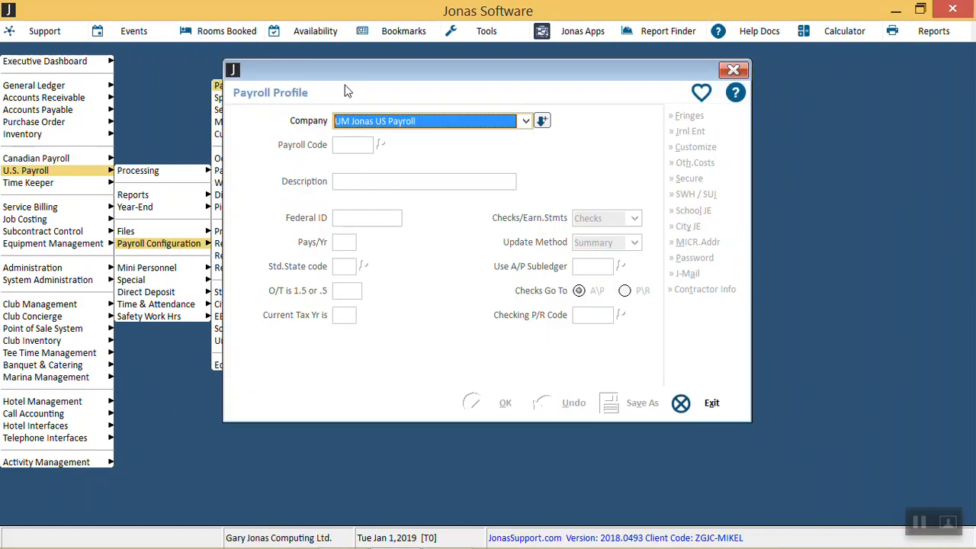
key(Down)
key(Return)
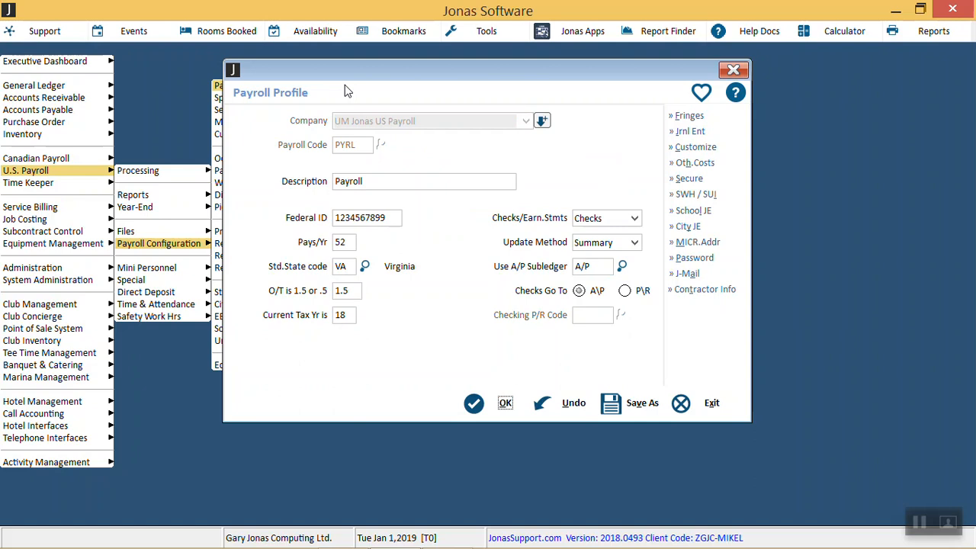
click(695, 147)
Step: Look up the M09 Employer Health code, review its setup and close the payroll code and profile
text(M)
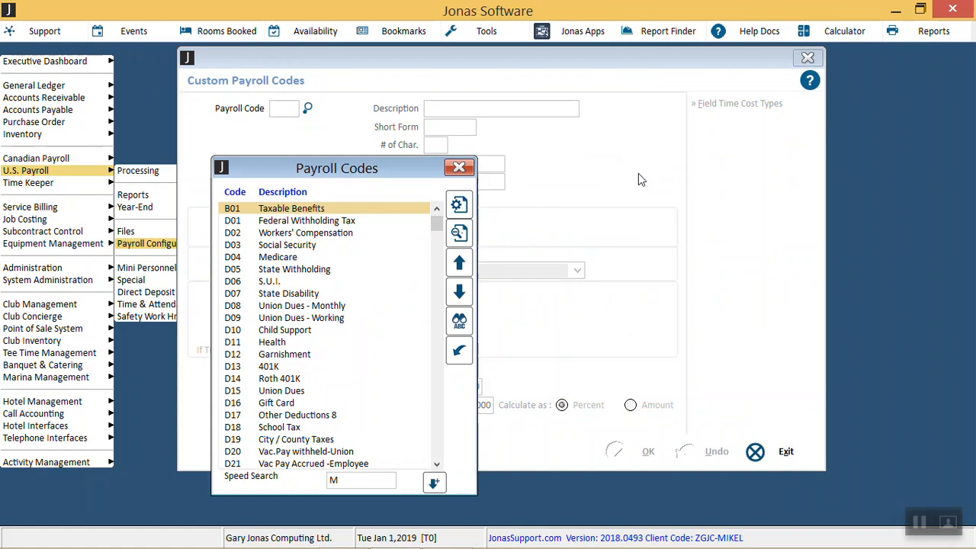
key(Down)
key(Down)
key(Down)
key(Down)
key(Down)
key(Down)
key(Down)
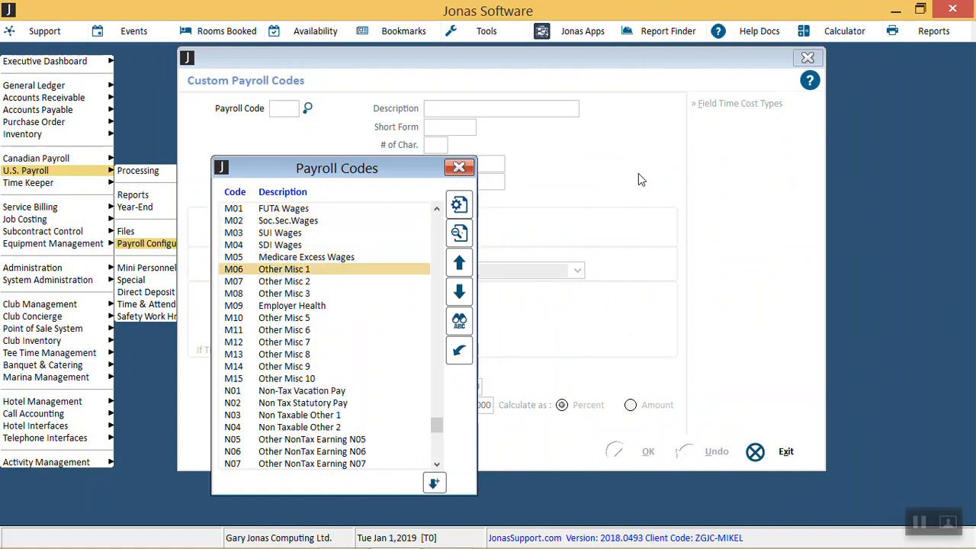
key(Down)
key(Return)
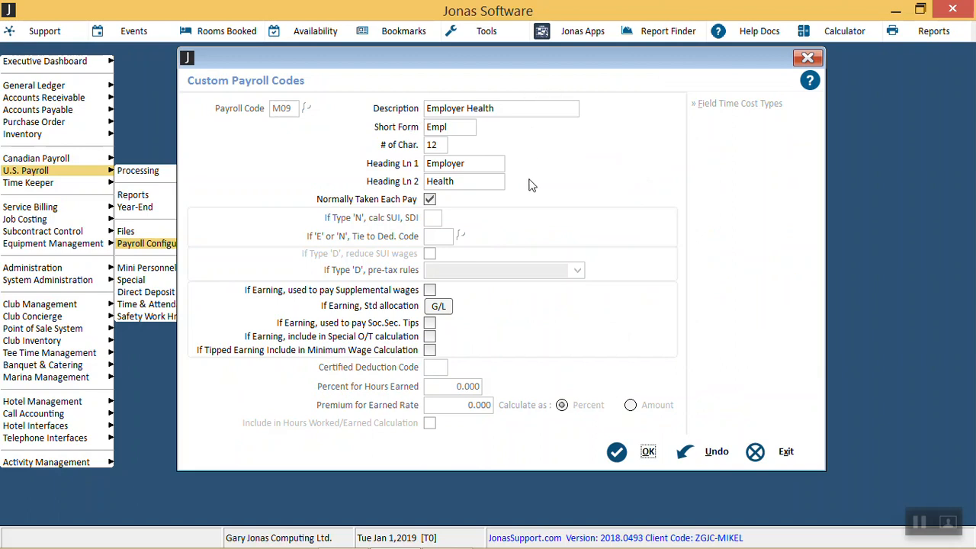
click(648, 452)
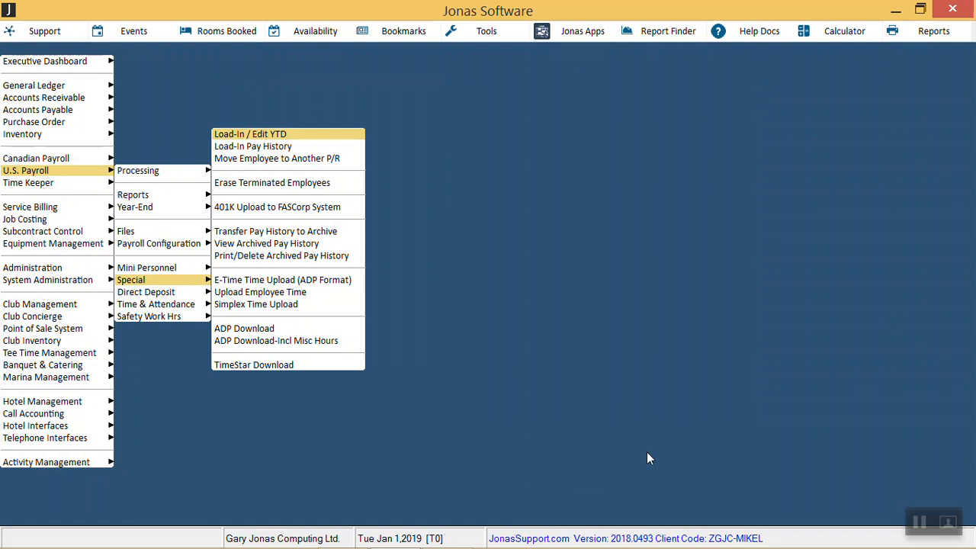
Step: Open Load-in Pay History for payroll PYRL and have new records also update the 2018 YTD record
key(Down)
key(Return)
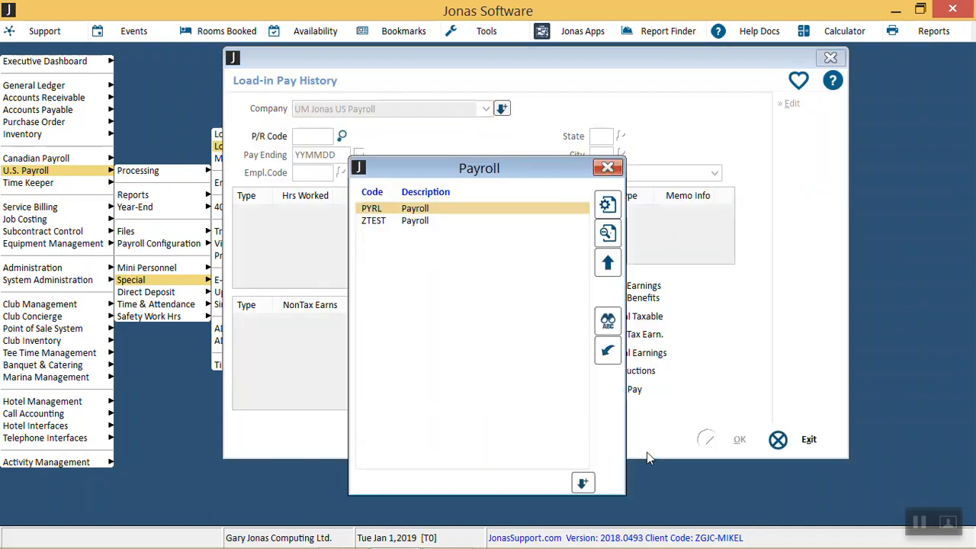
key(Return)
key(Return)
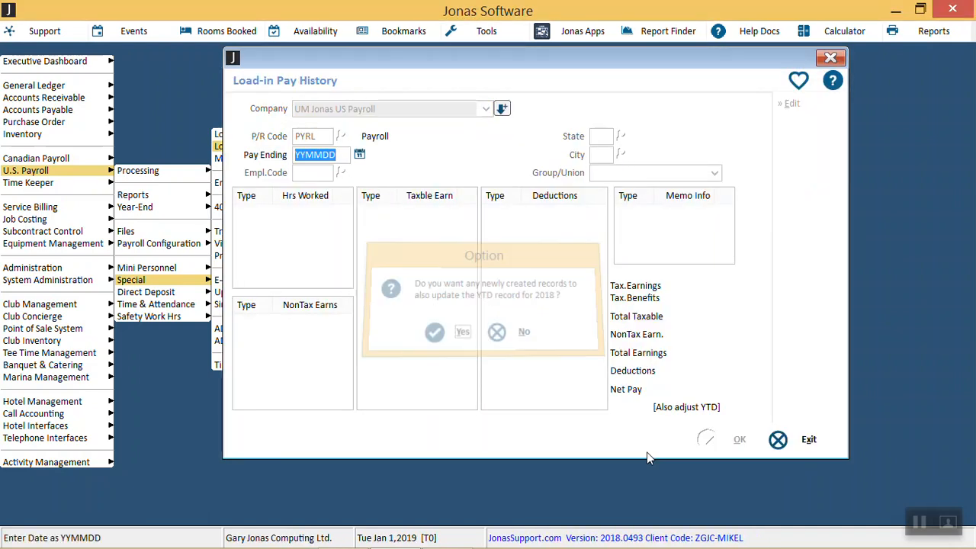
Step: Set the pay ending date to 181226
text(122)
key(BackSpace)
key(BackSpace)
key(BackSpace)
text(1812)
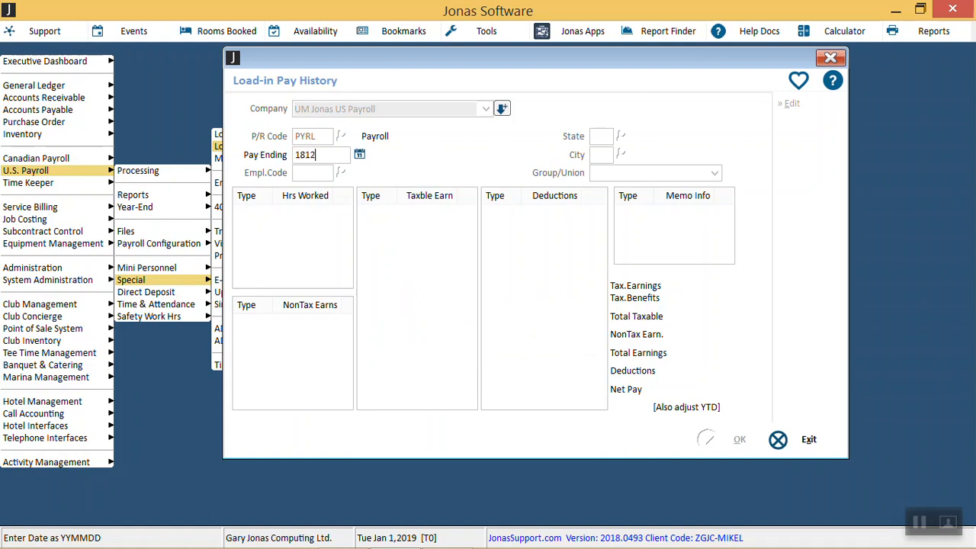
text(26)
key(Return)
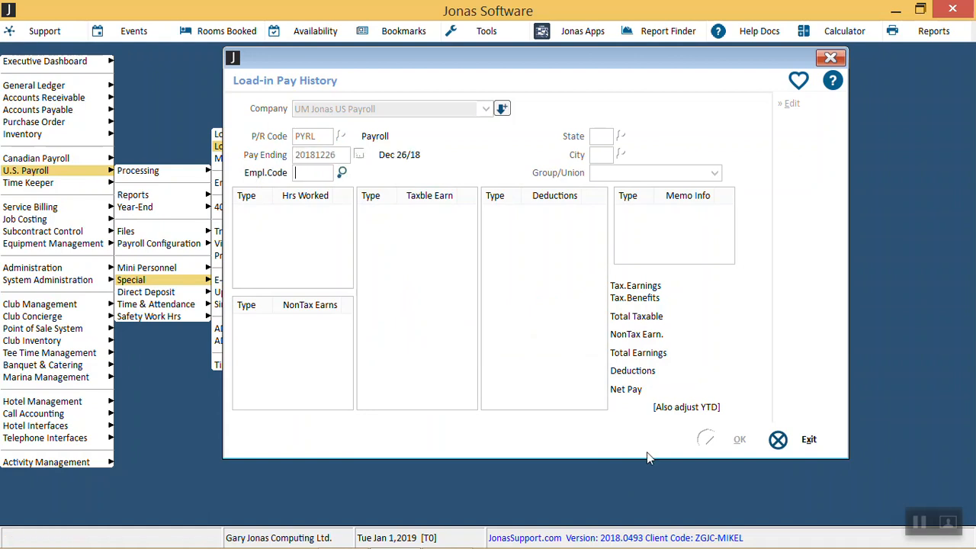
Step: Load the same employee's pay history for state IA with the 401K group/union
key(Return)
key(Return)
key(Return)
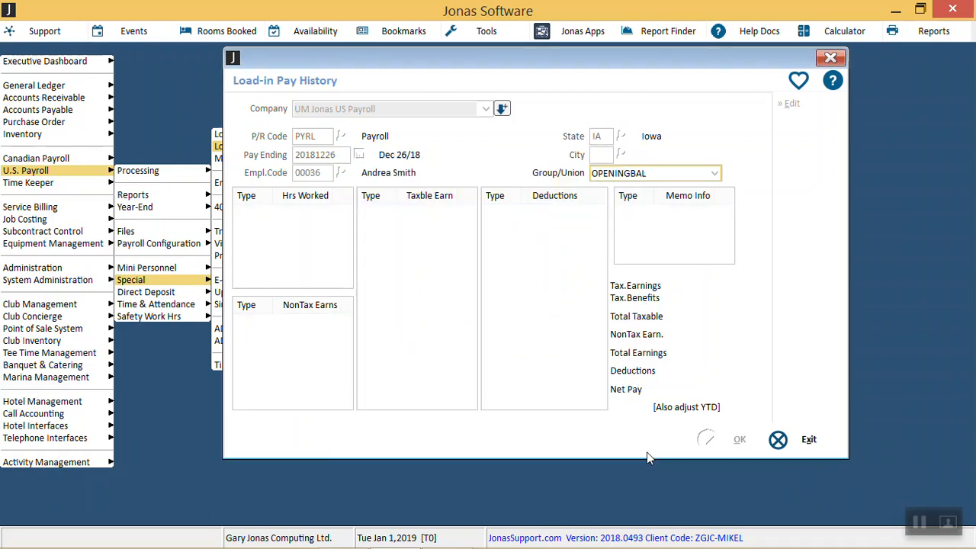
key(alt+Down)
key(Down)
key(Return)
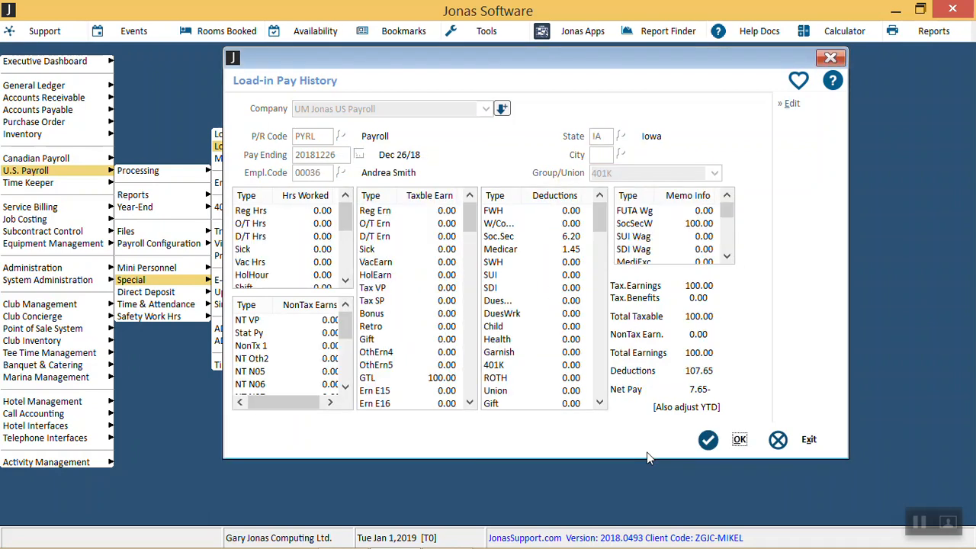
Step: Edit the pay history entries to set the M09 Employer Health memo amount to 250 and accept them
click(793, 104)
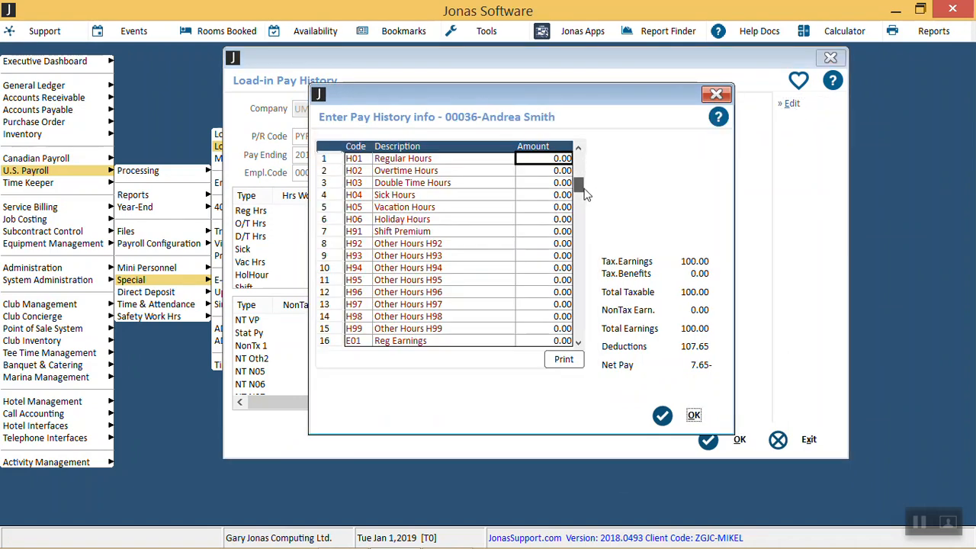
drag(581, 321, 581, 328)
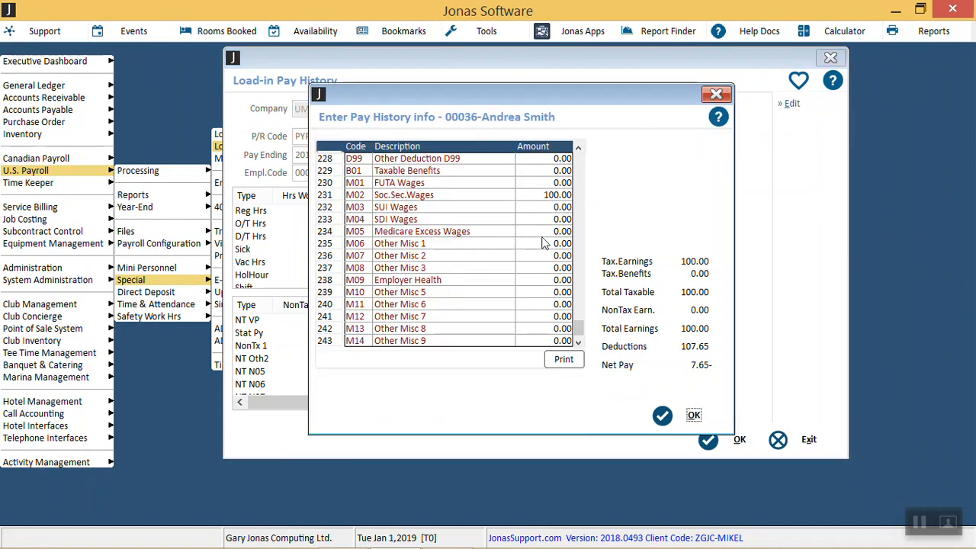
click(538, 282)
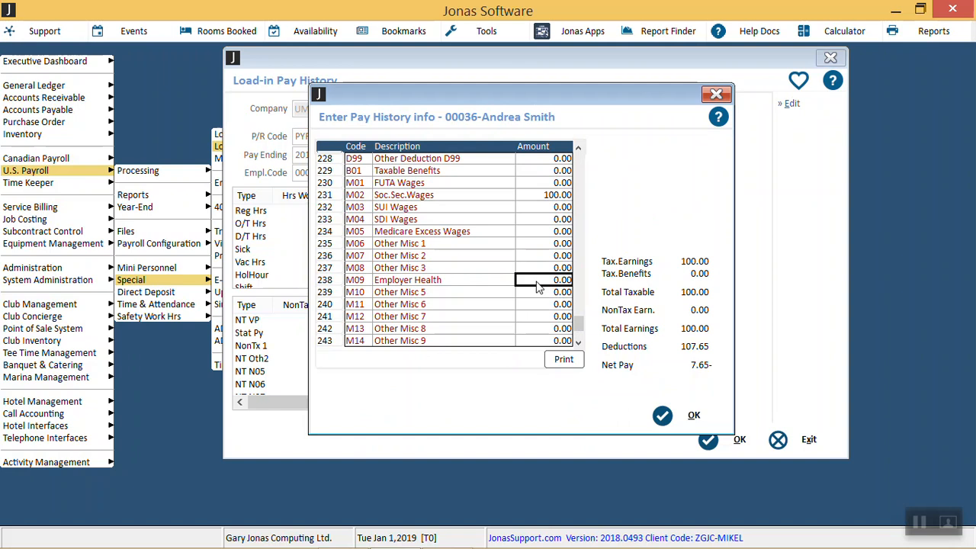
text(250)
key(Return)
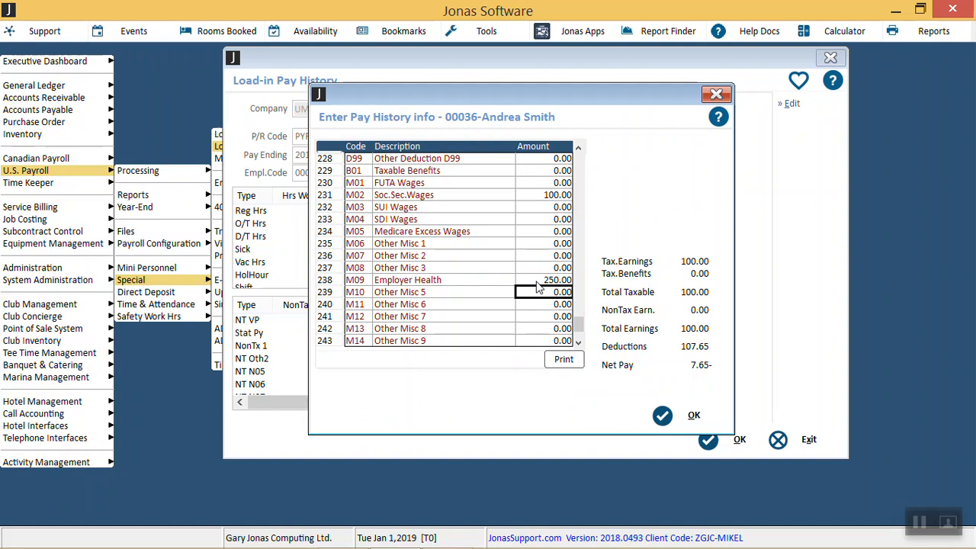
click(536, 282)
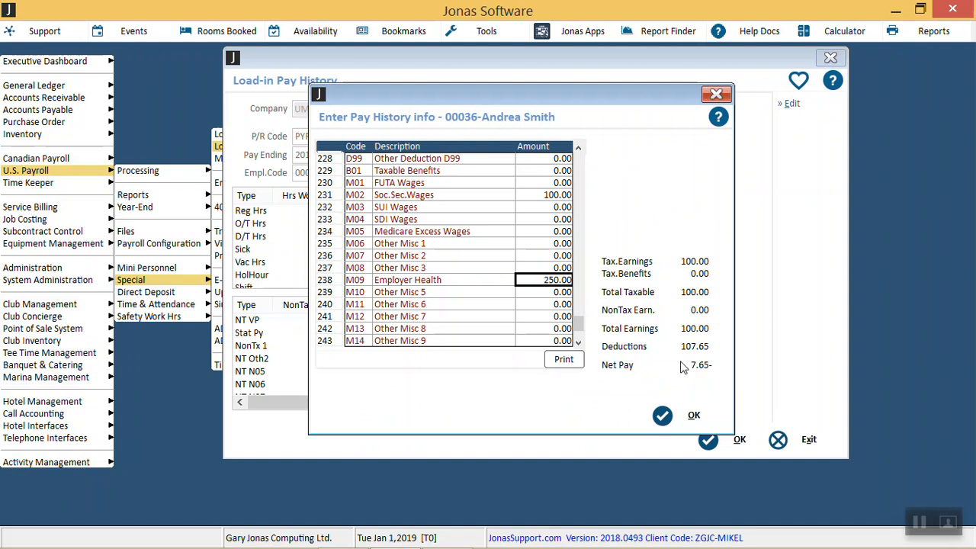
click(669, 428)
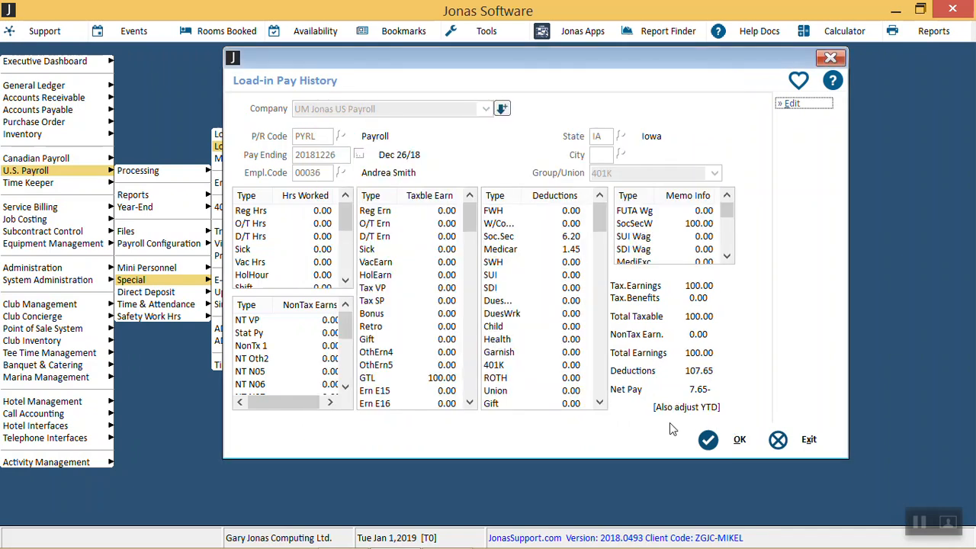
Step: Save the pay history with the employer health amount and exit Load-in Pay History
click(708, 439)
key(Escape)
key(Escape)
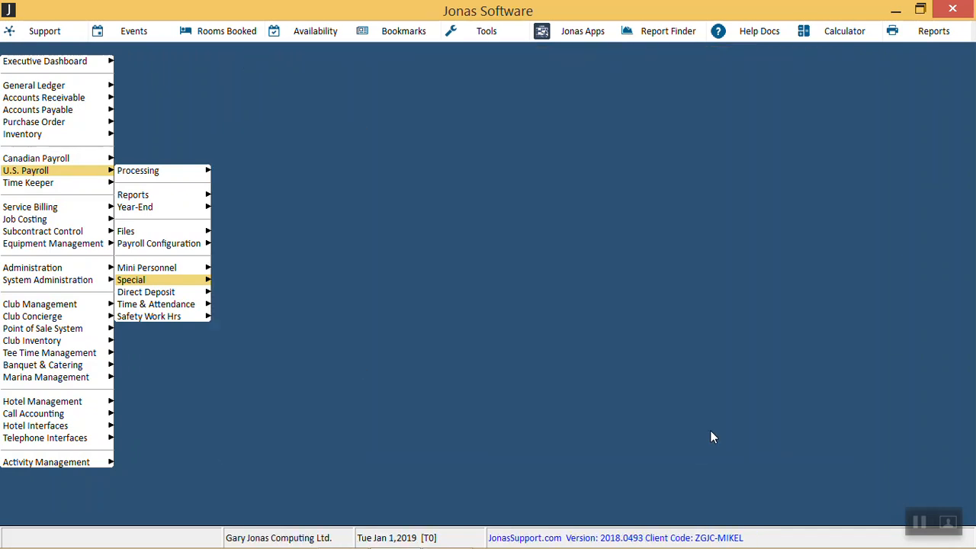
Step: Open the year-end W2 Summary/Print W2's for payroll PYRL
key(Up)
key(Up)
key(Up)
key(Up)
key(Right)
key(Return)
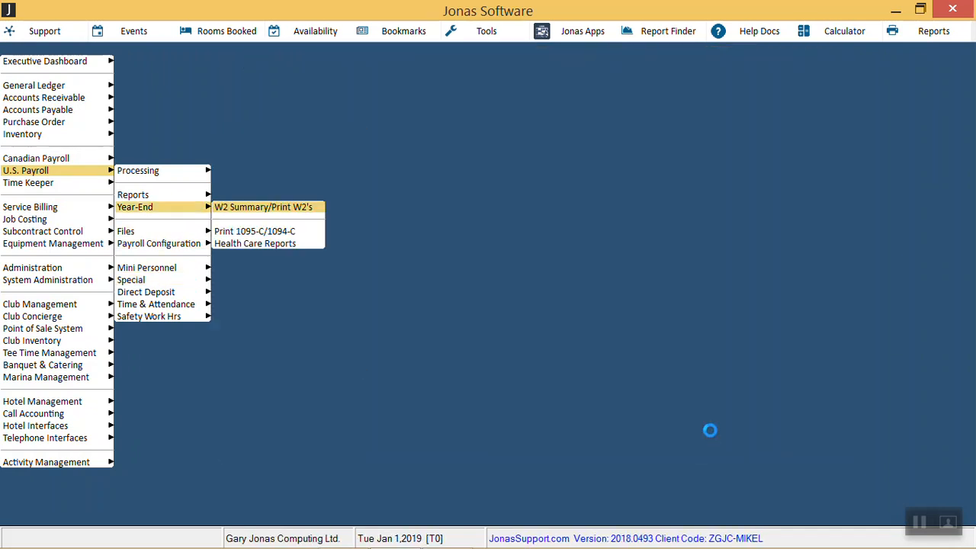
key(Return)
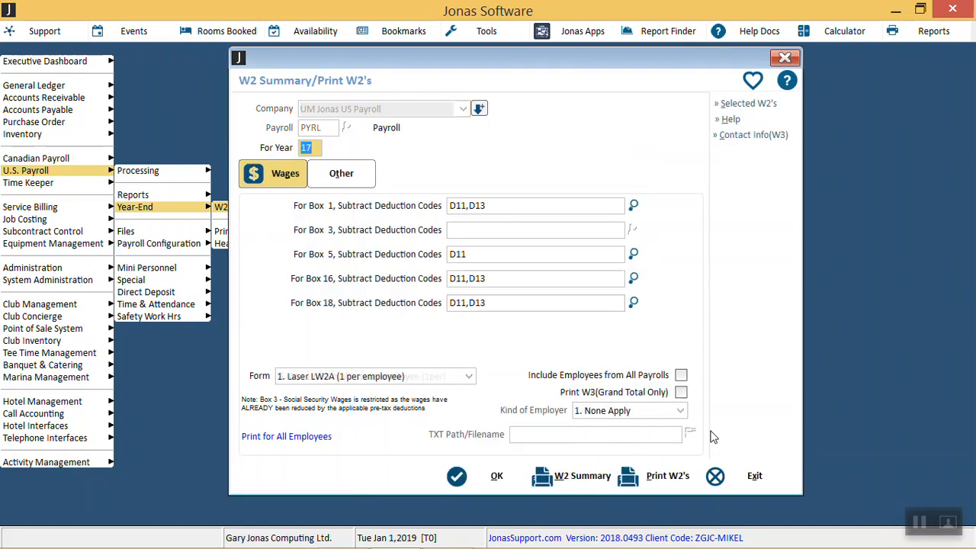
Step: In the Other W2 settings, remove D11 from the Box 12d (DD) codes, leaving M07
click(341, 172)
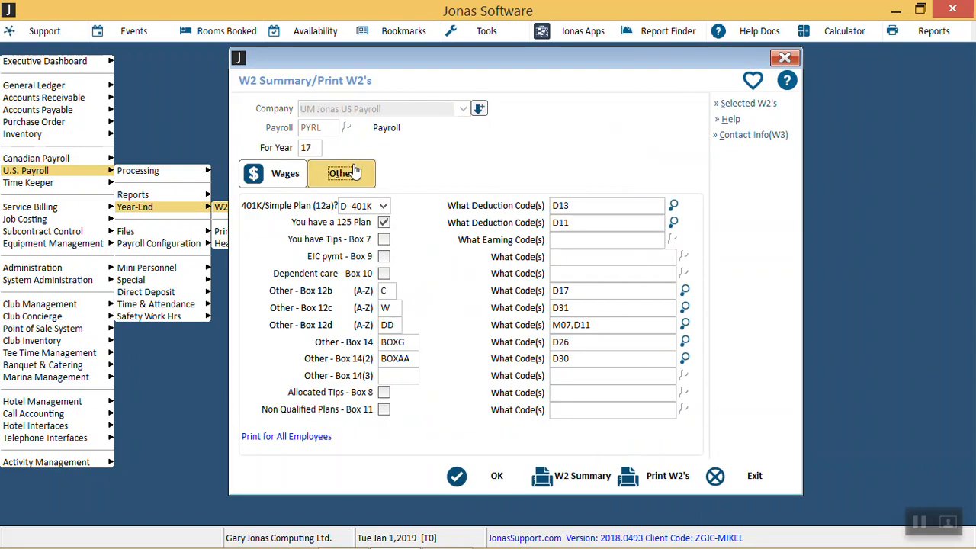
click(397, 325)
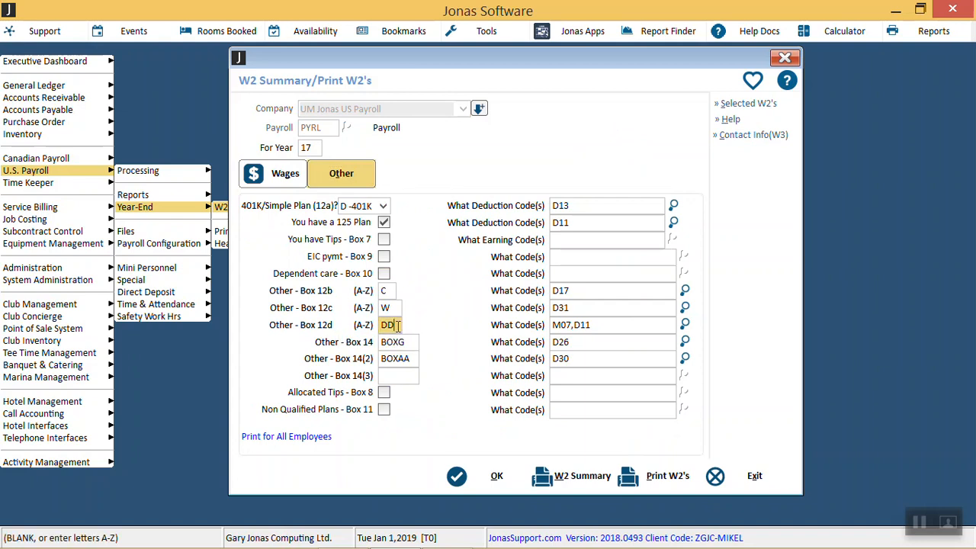
click(397, 307)
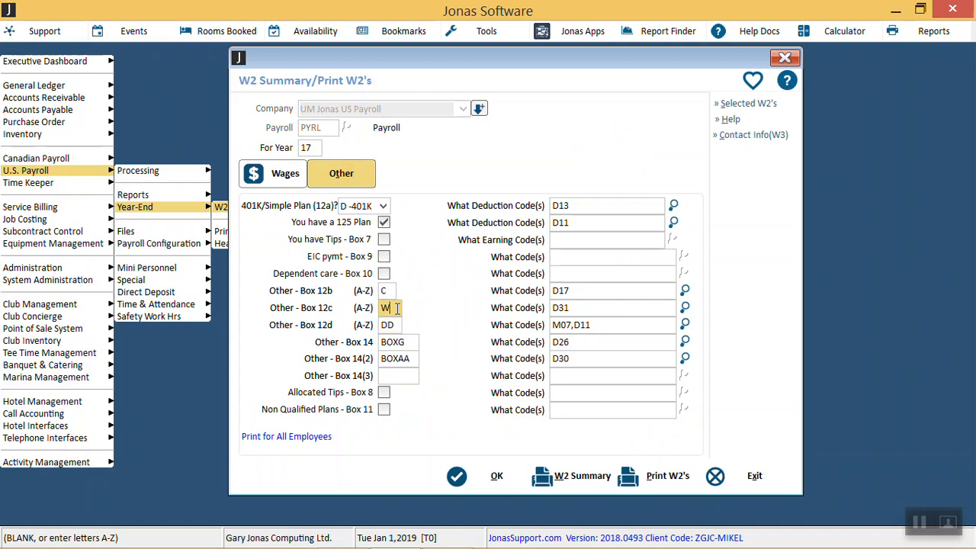
click(396, 323)
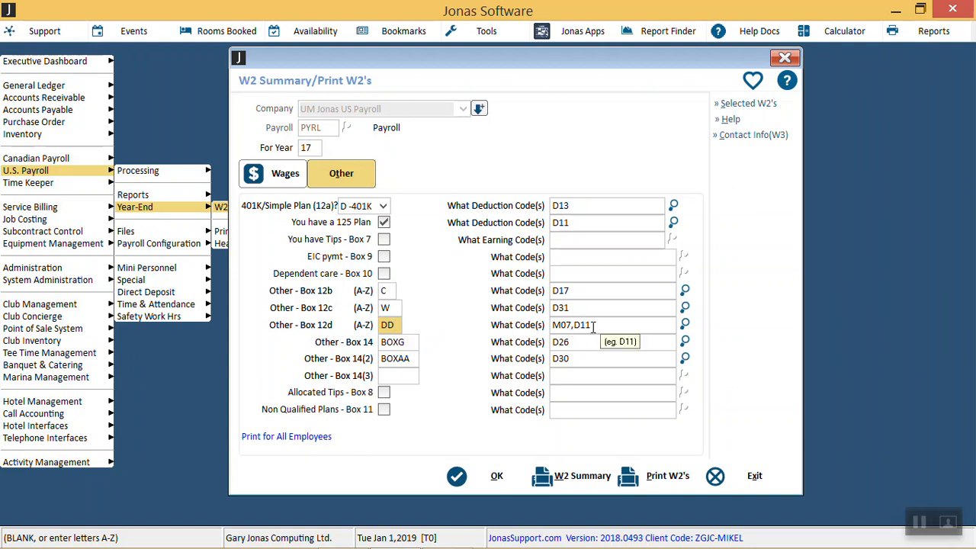
click(592, 326)
key(BackSpace)
key(BackSpace)
key(BackSpace)
key(BackSpace)
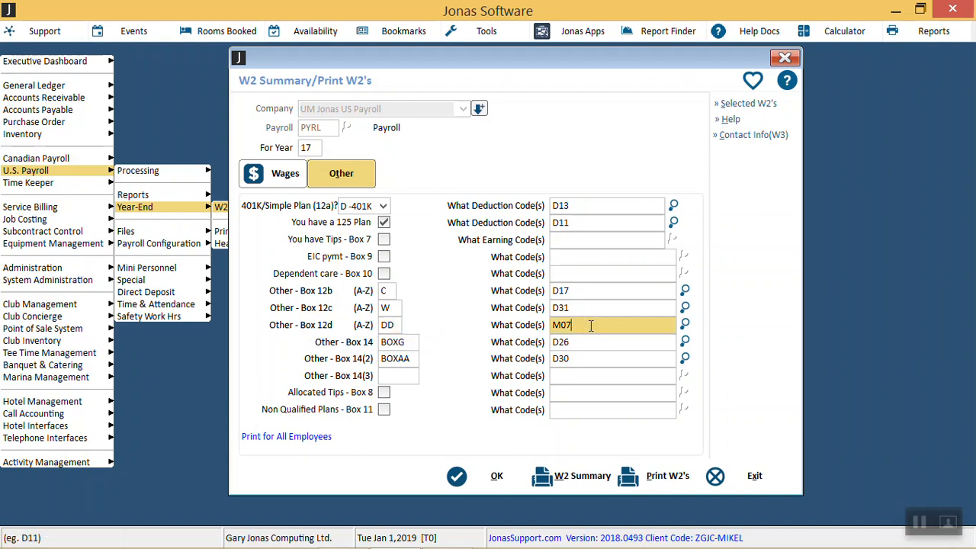
key(Tab)
Step: Check the Box 12b letter and code, then save the W2 settings
click(393, 290)
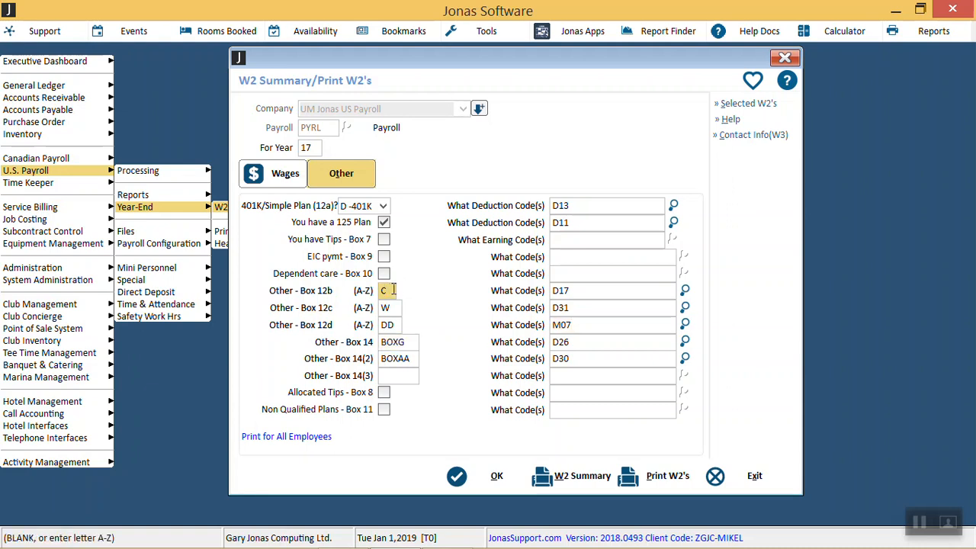
click(602, 289)
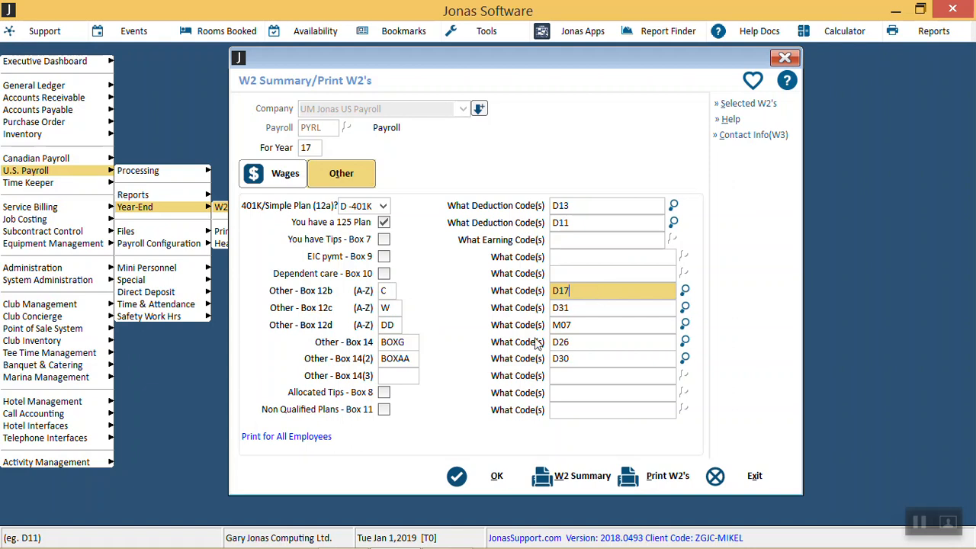
click(480, 474)
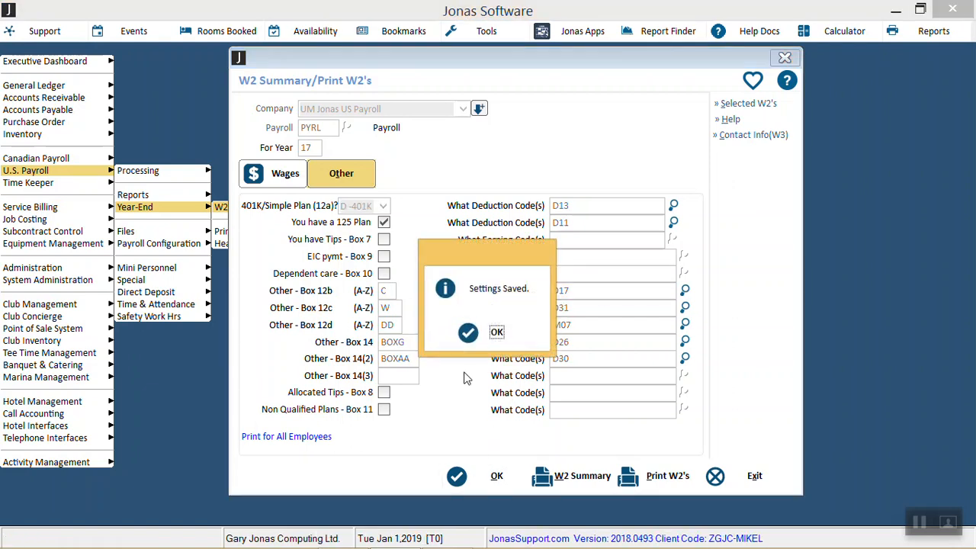
click(496, 330)
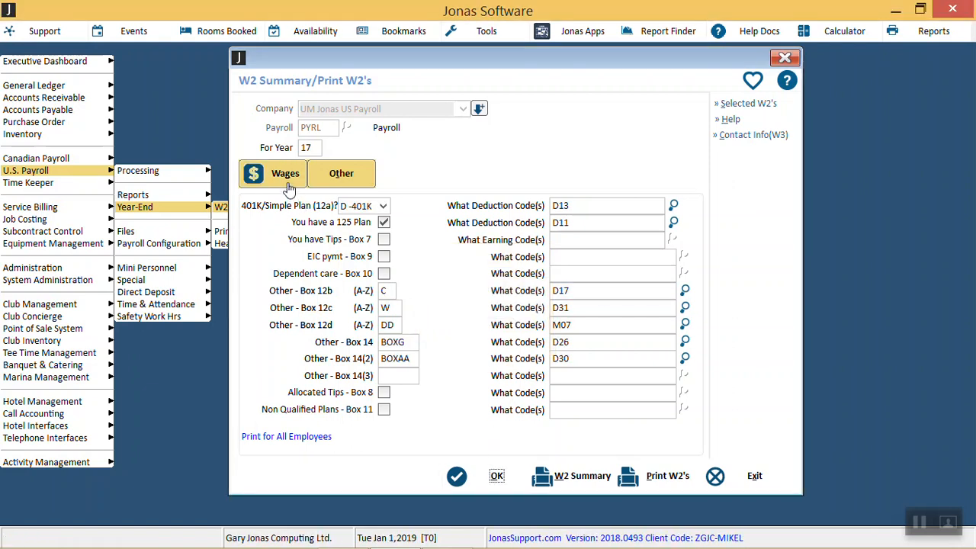
Step: Return to the Wages settings and choose the form 4. Laser L87 4/pg (for 1 state/city only)
click(287, 185)
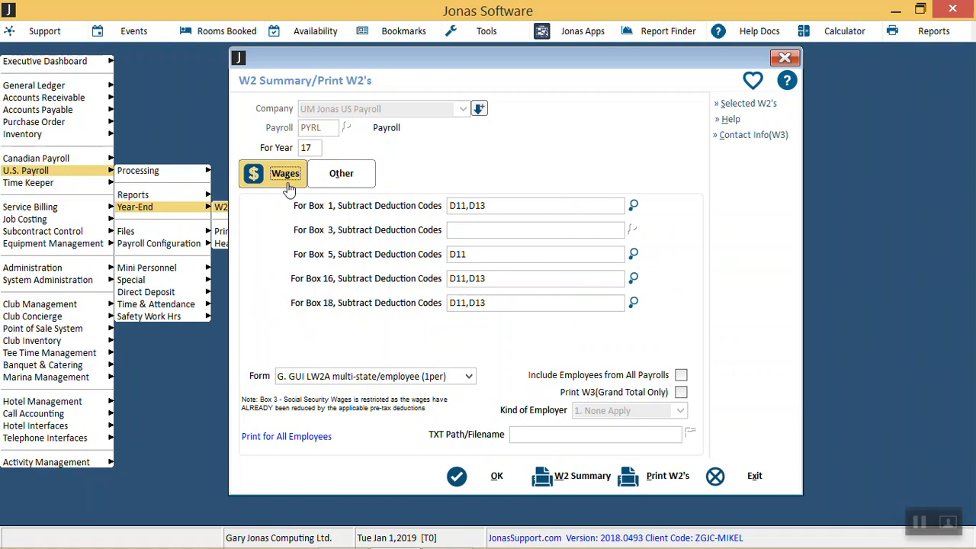
click(395, 379)
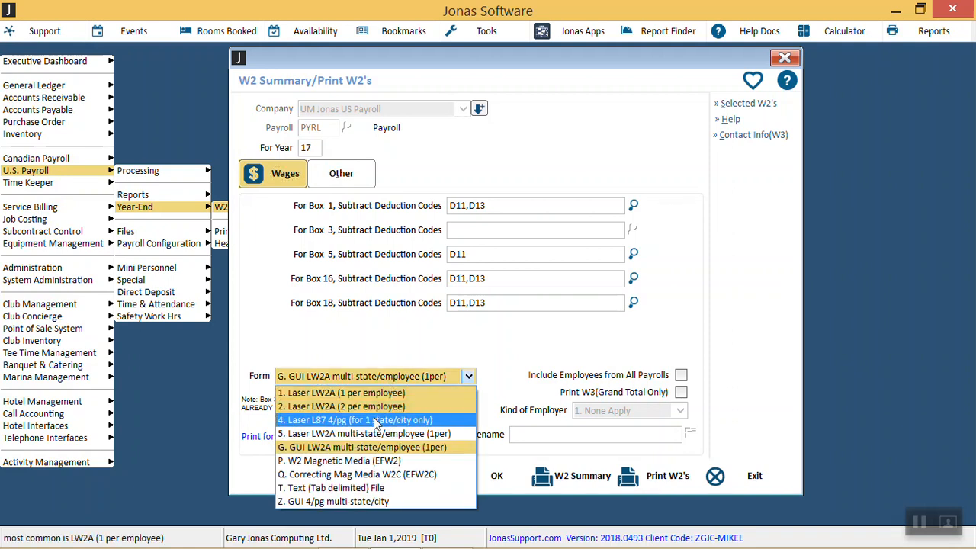
click(373, 420)
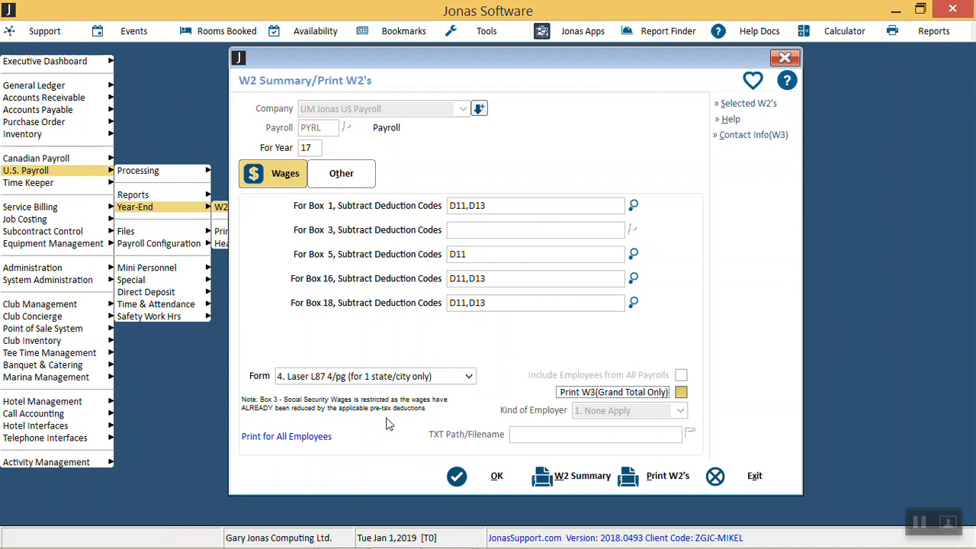
Step: Try form 2. Laser LW2A (2 per employee), and settle on G. GUI LW2A multi-state/employee (1per) as the W2 form
click(444, 380)
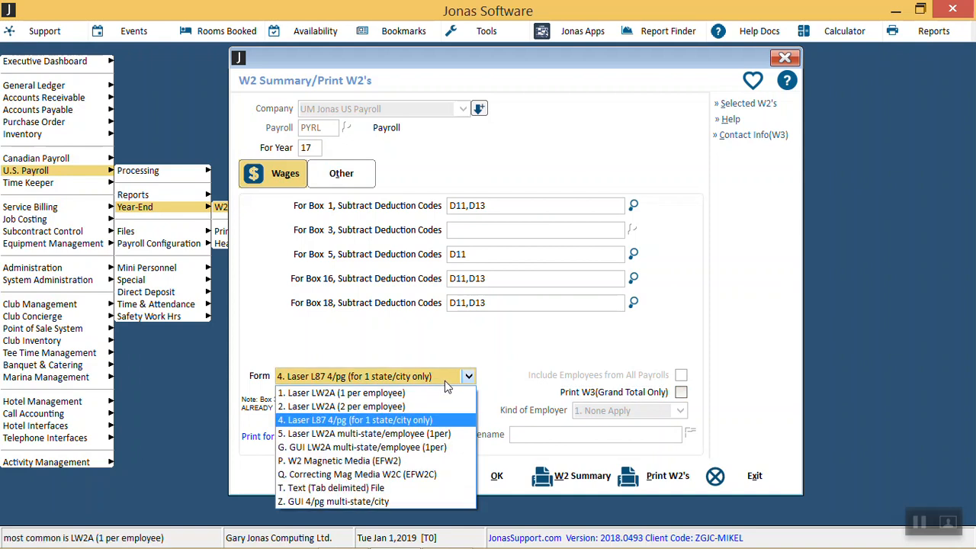
click(394, 448)
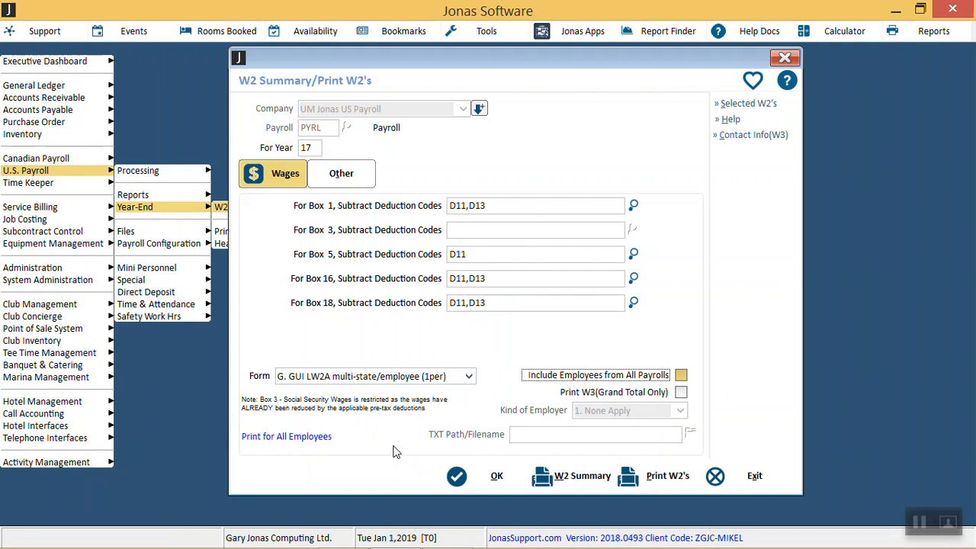
click(456, 379)
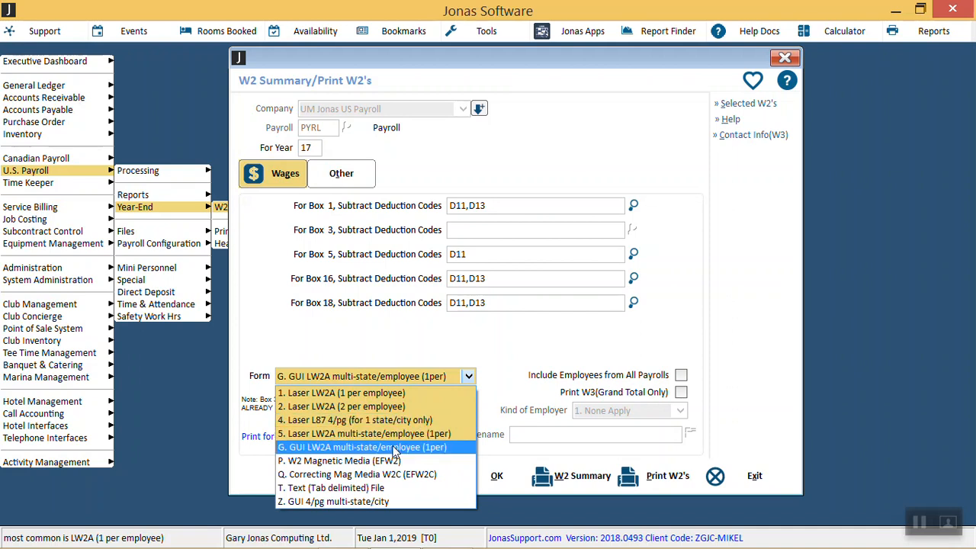
click(389, 406)
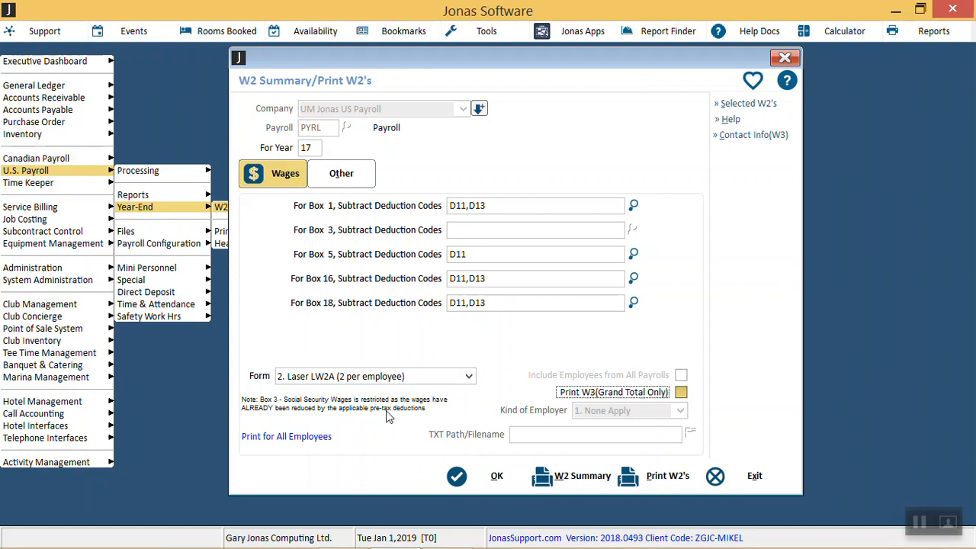
click(439, 379)
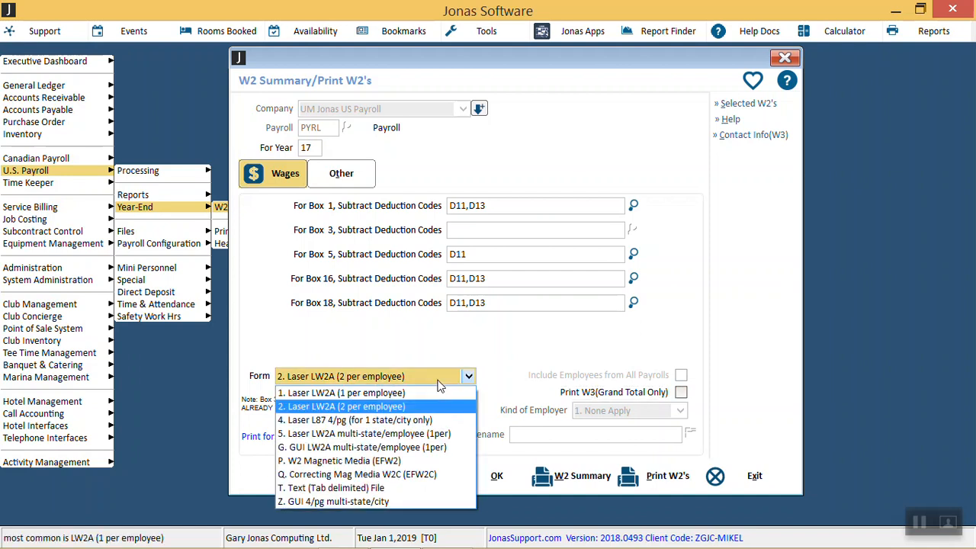
click(406, 450)
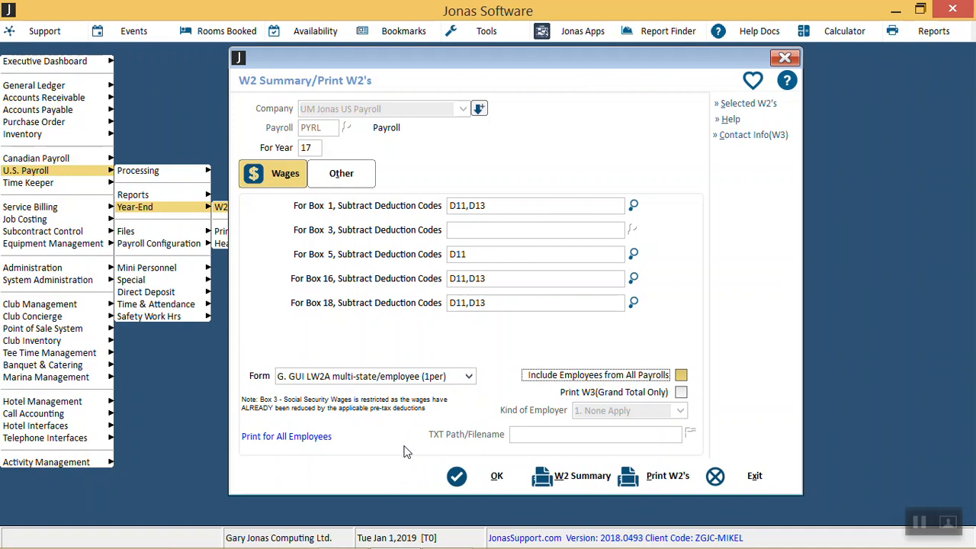
Step: Read the W2 help specifications on pre-tax deductions for Boxes 1, 3 and 5, and close them
click(730, 120)
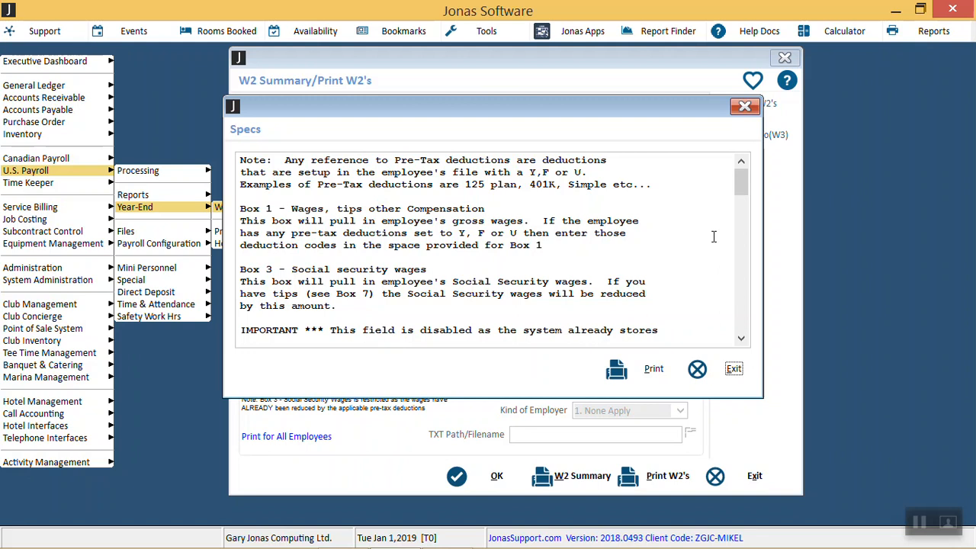
mouse_move(745, 193)
mouse_down()
mouse_move(751, 222)
mouse_move(739, 201)
mouse_up()
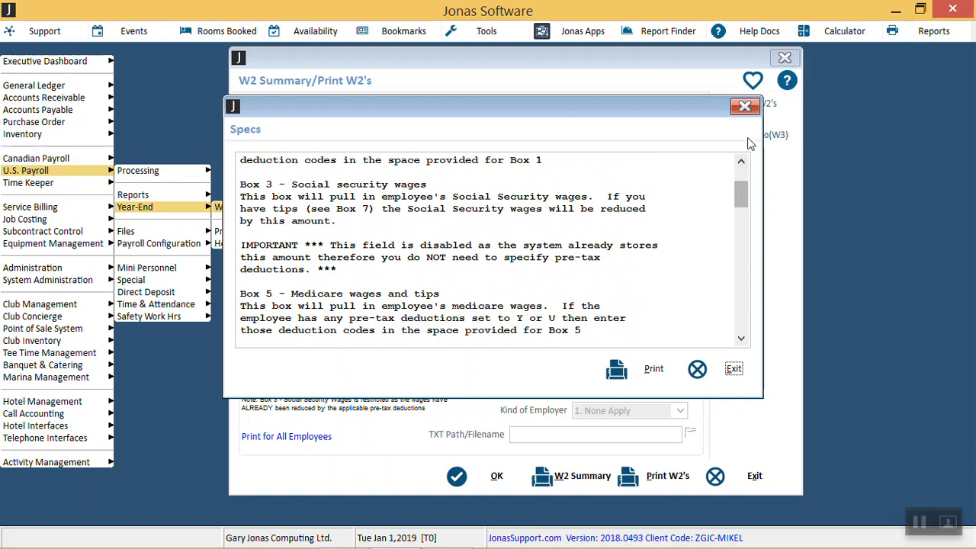
scroll(743, 197, up, 1)
scroll(743, 196, up, 2)
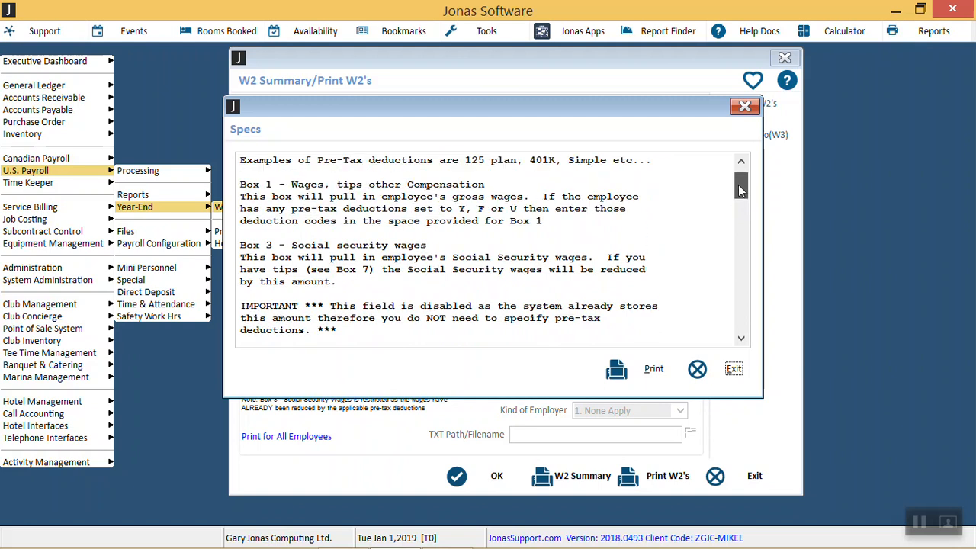
click(744, 106)
Step: Leave the W2 settings and open the first listed employee of payroll PYRL in Maintain Employee Records
click(784, 60)
key(Left)
key(Down)
key(Right)
key(Return)
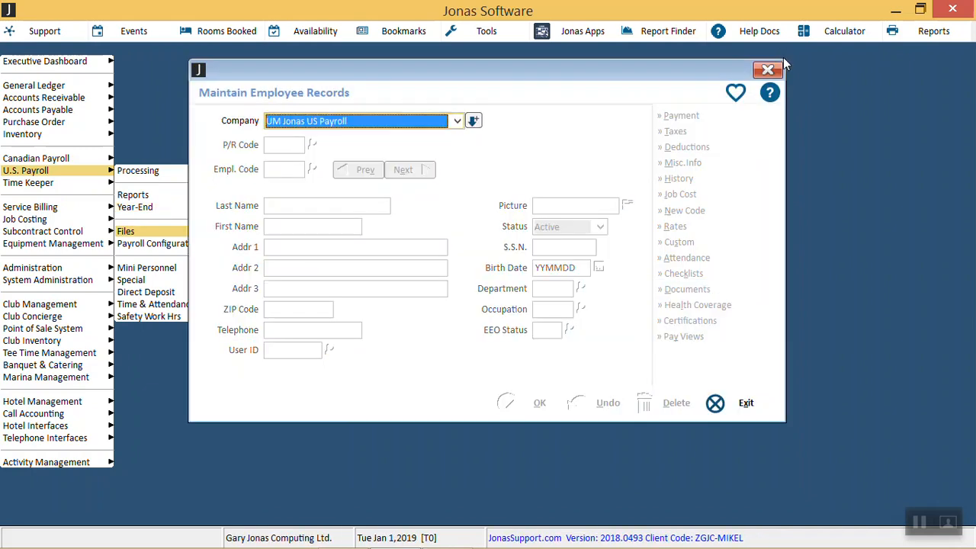
key(Return)
key(Down)
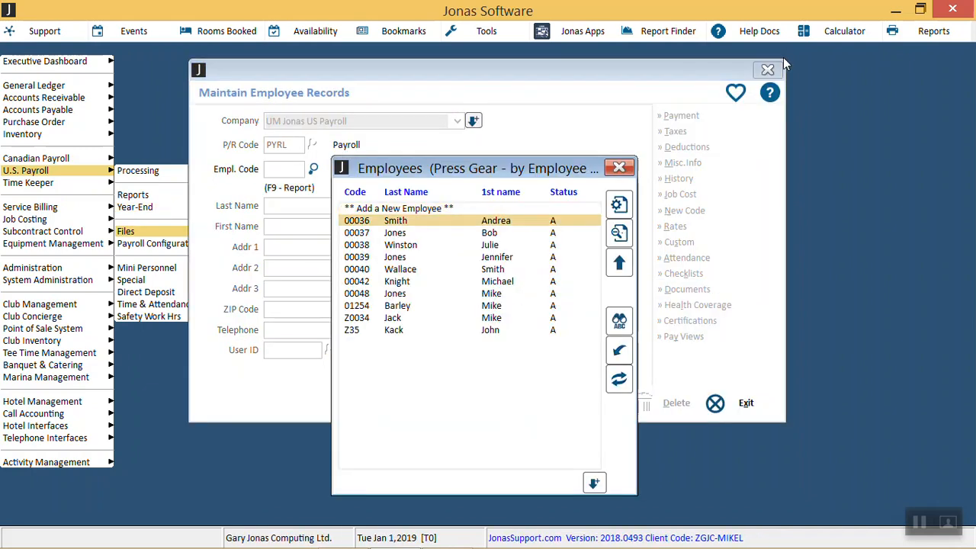
key(Return)
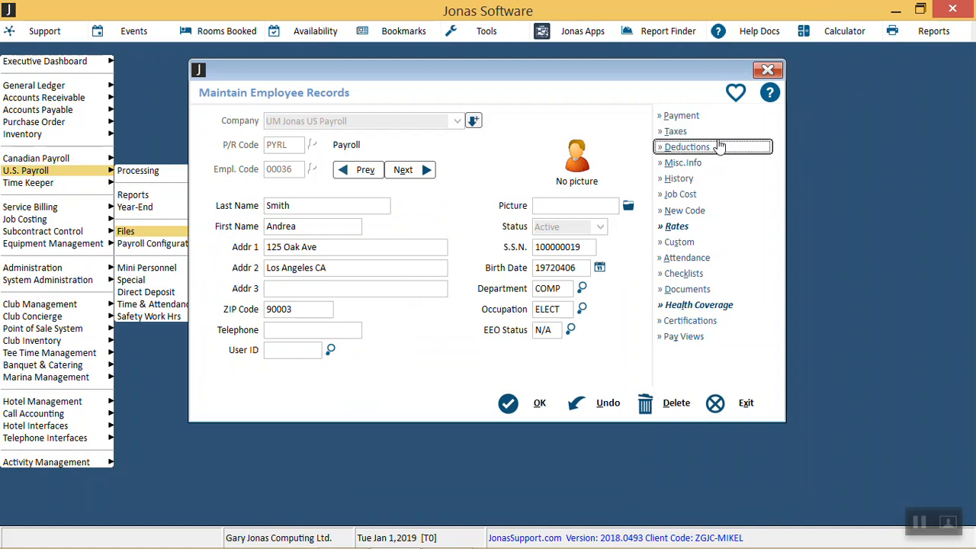
Step: Check the employee's PreTax settings for the D11 Health and D13 401K deductions, and close the employee record
click(746, 149)
click(427, 268)
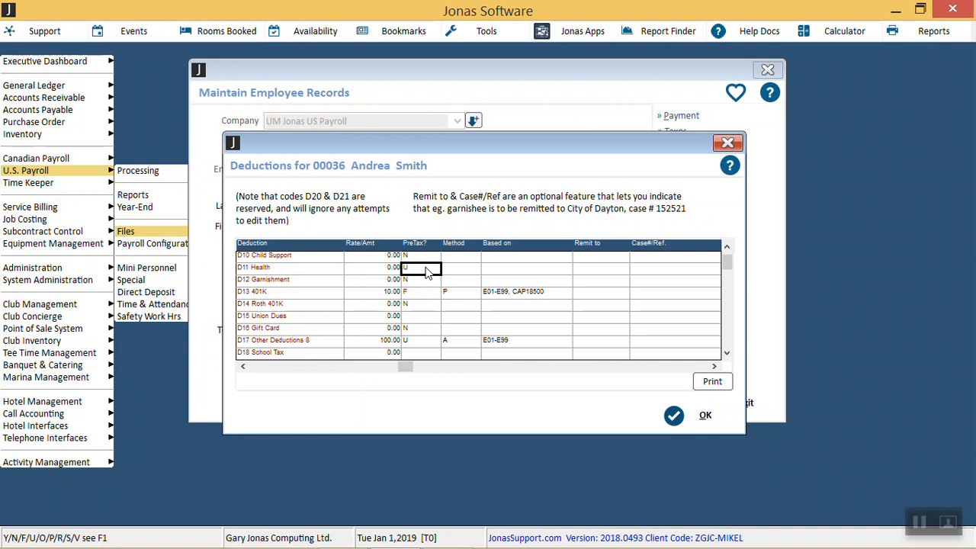
key(Down)
key(Down)
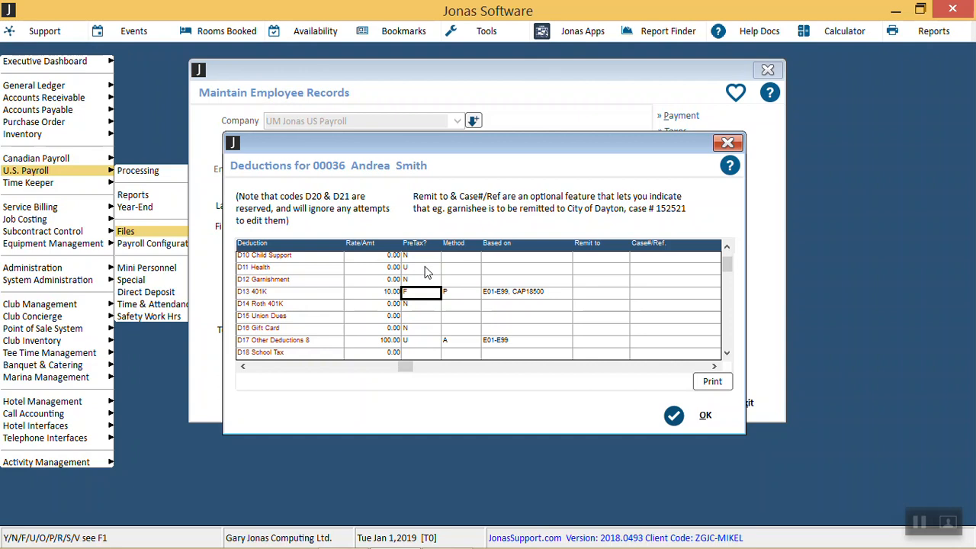
click(726, 144)
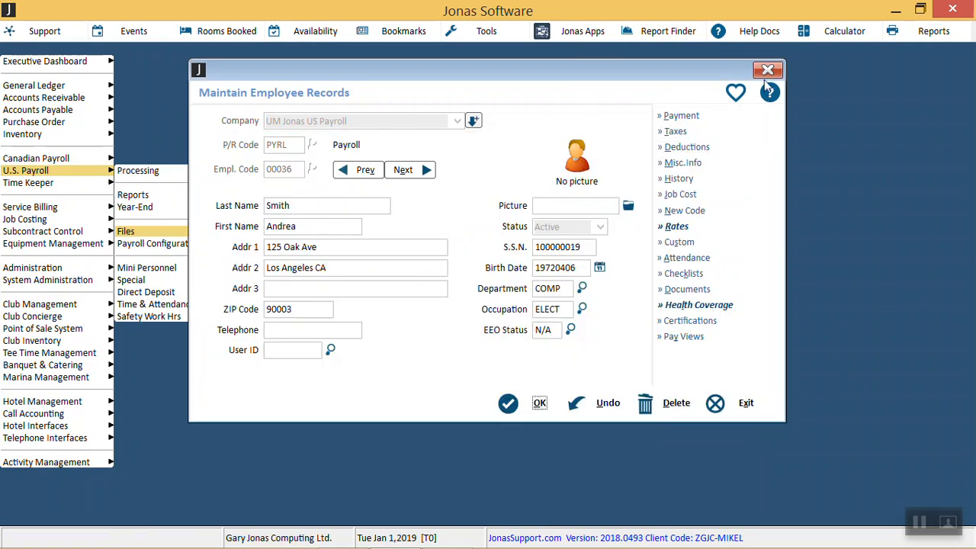
click(768, 71)
click(768, 73)
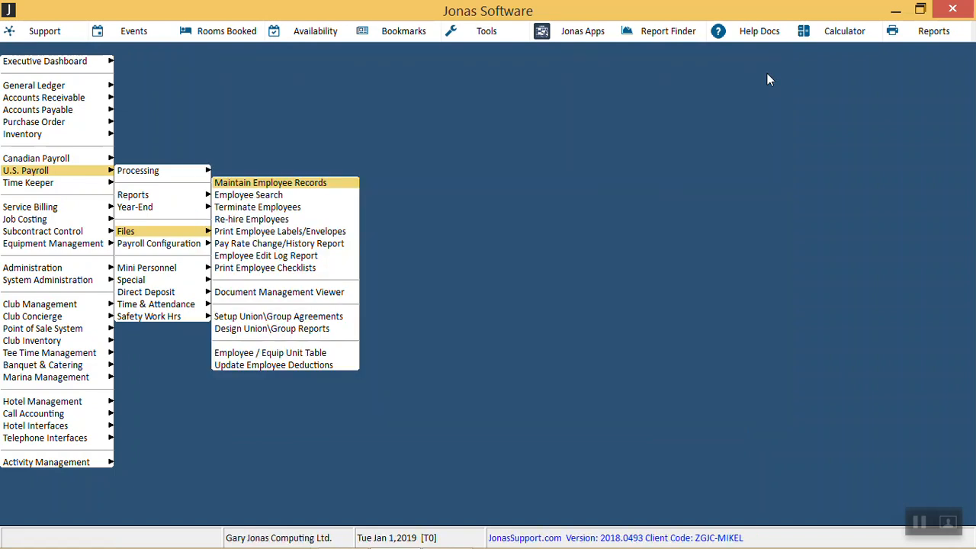
Step: Reopen the year-end W2 Summary/Print W2's for payroll PYRL and save its settings
key(Left)
key(Up)
key(Right)
key(Return)
key(Return)
key(Return)
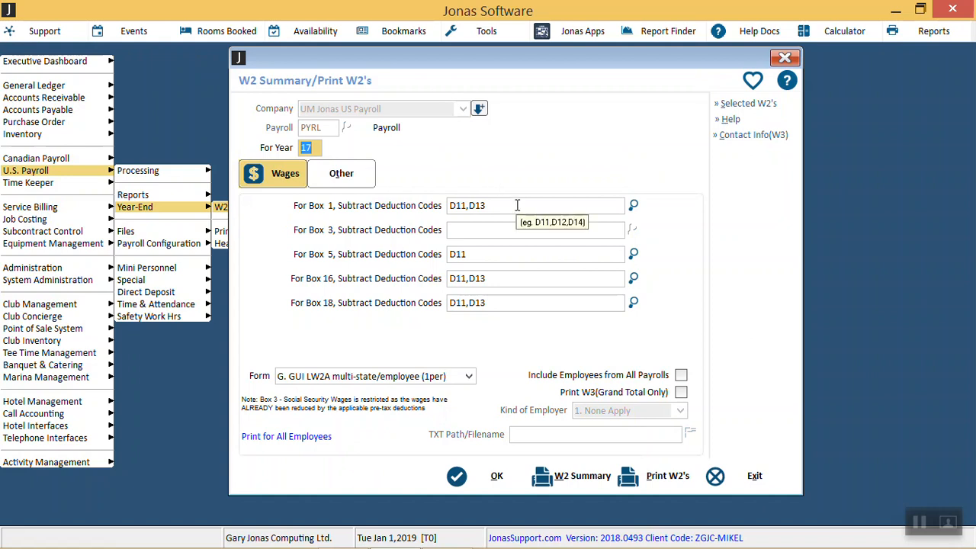
click(480, 475)
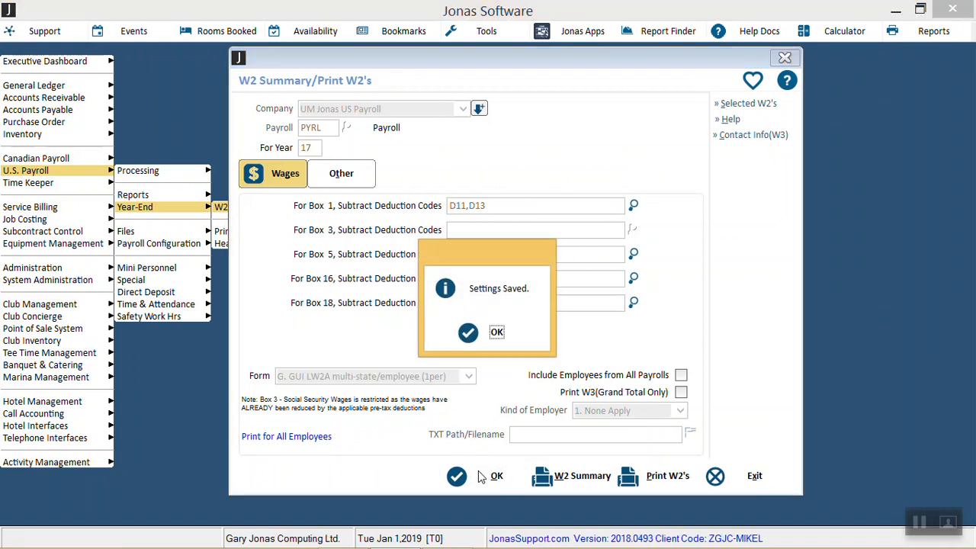
click(496, 332)
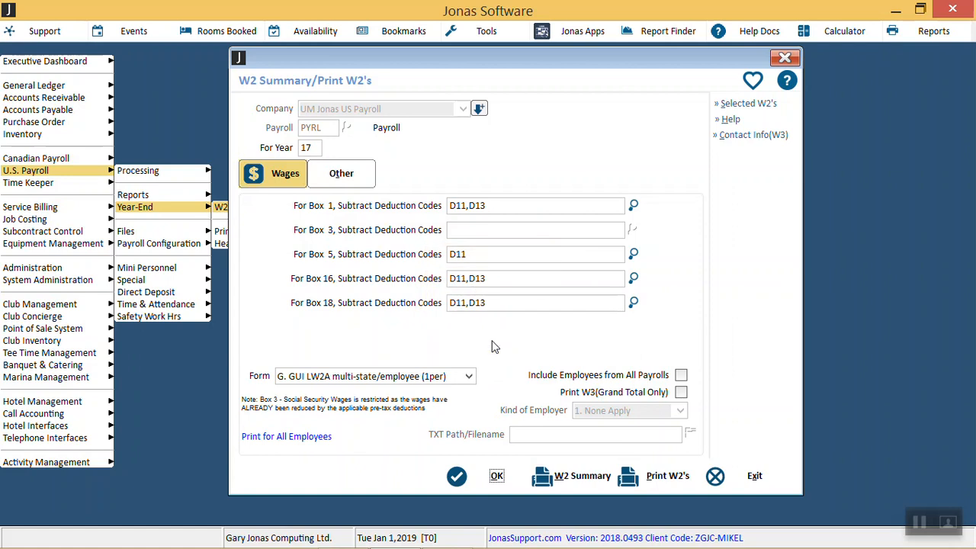
Step: Check the Box 1 deduction codes in the Wages settings and the 401K/Simple Plan (12a) options in the Other settings
click(508, 206)
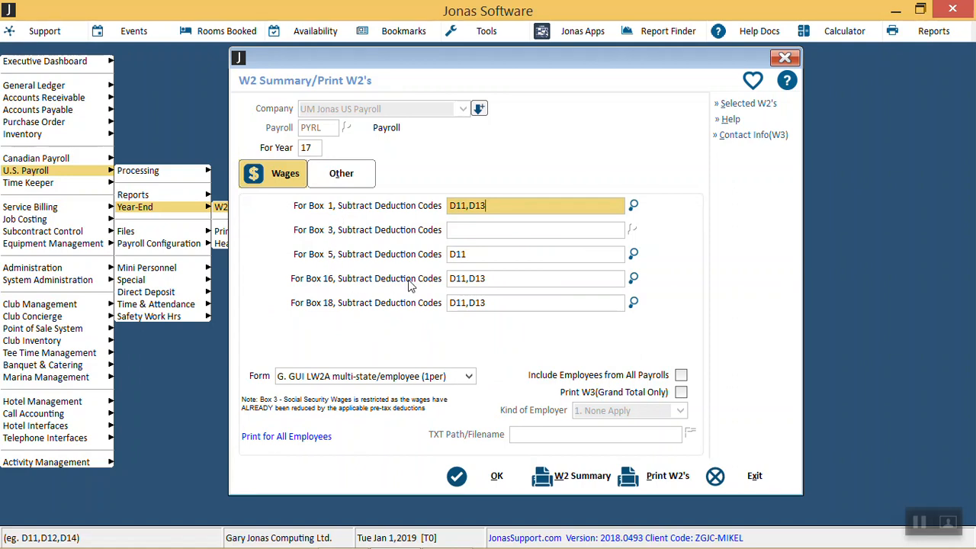
click(346, 177)
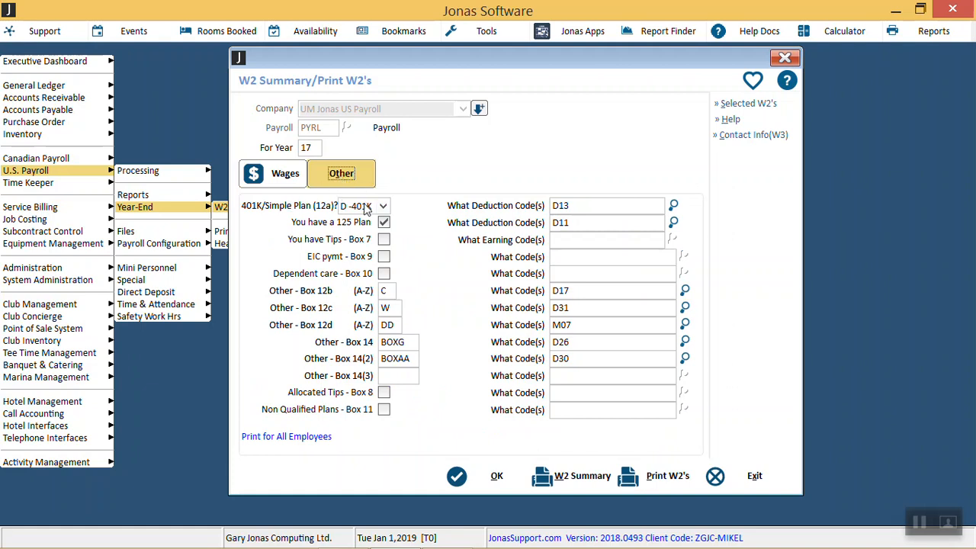
click(366, 207)
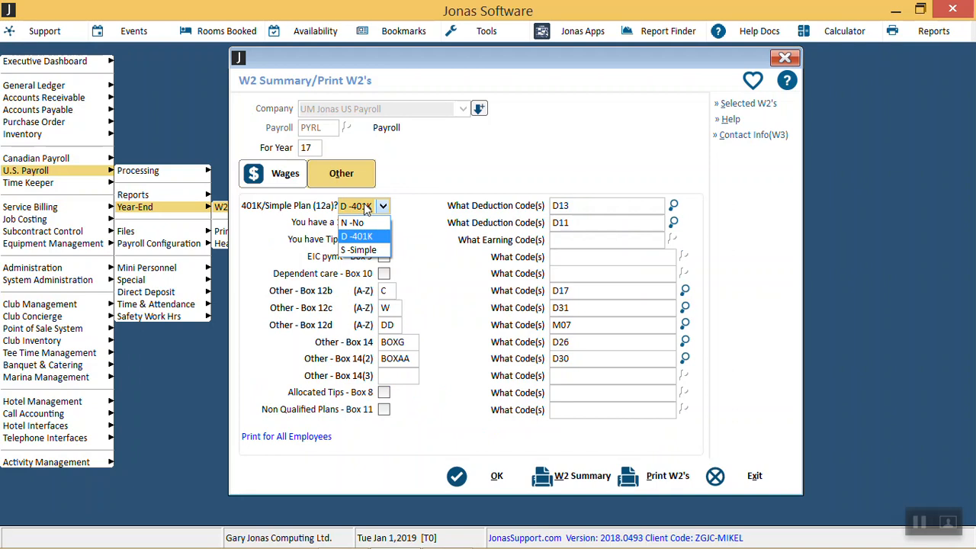
click(588, 208)
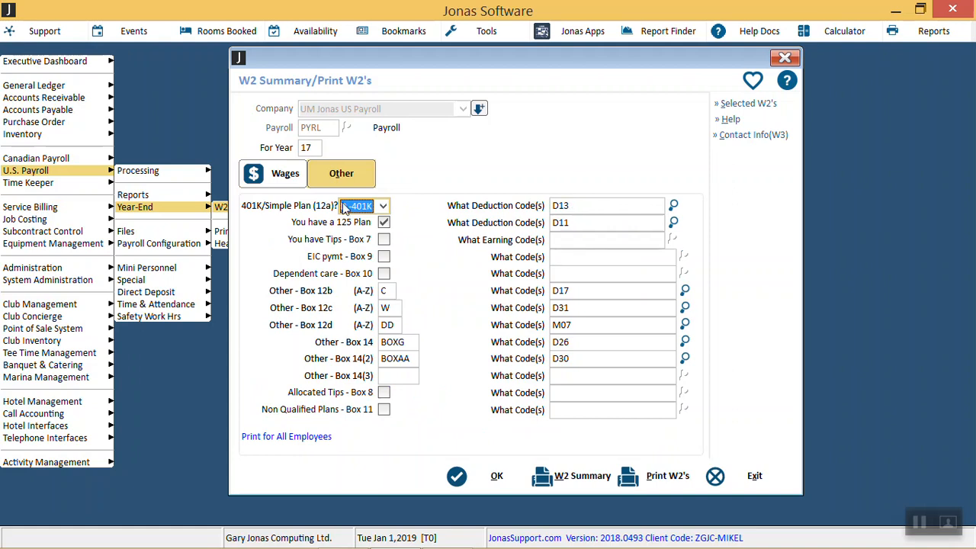
Step: Set the Box 12c letters to AA, keeping code D31
click(384, 293)
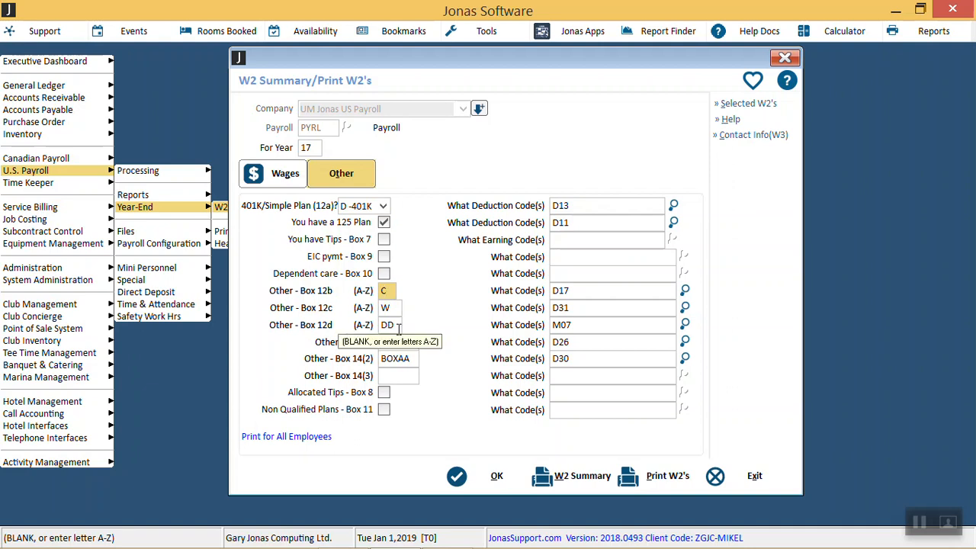
click(397, 325)
click(388, 291)
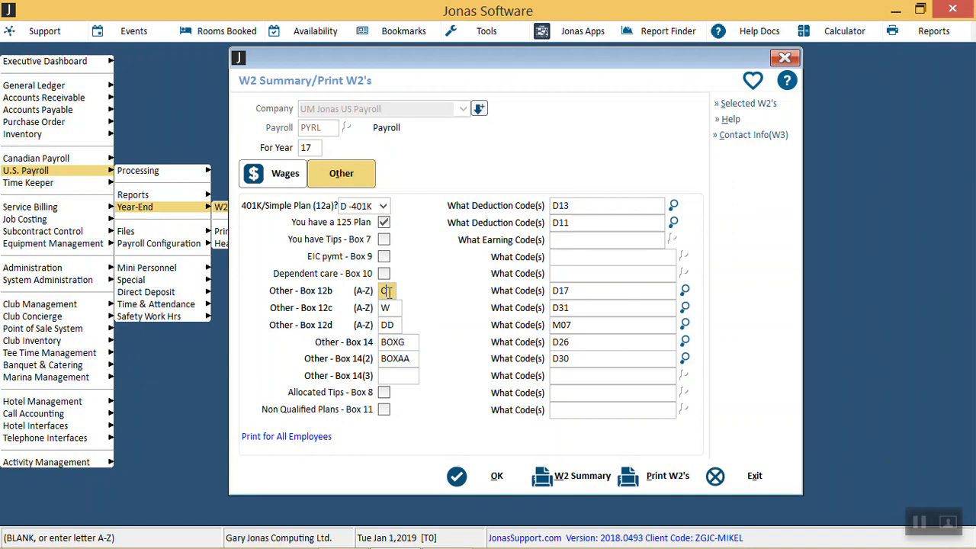
key(Tab)
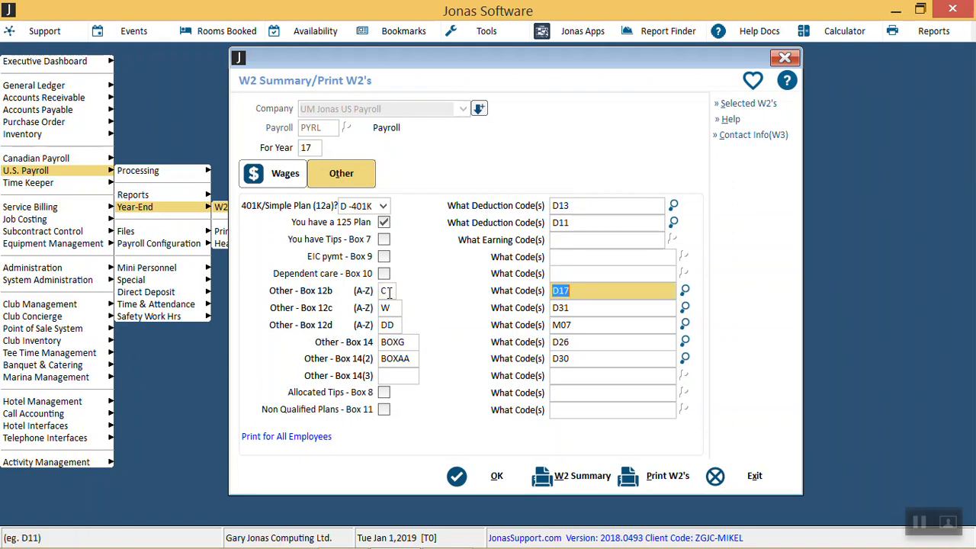
key(Tab)
text(AA)
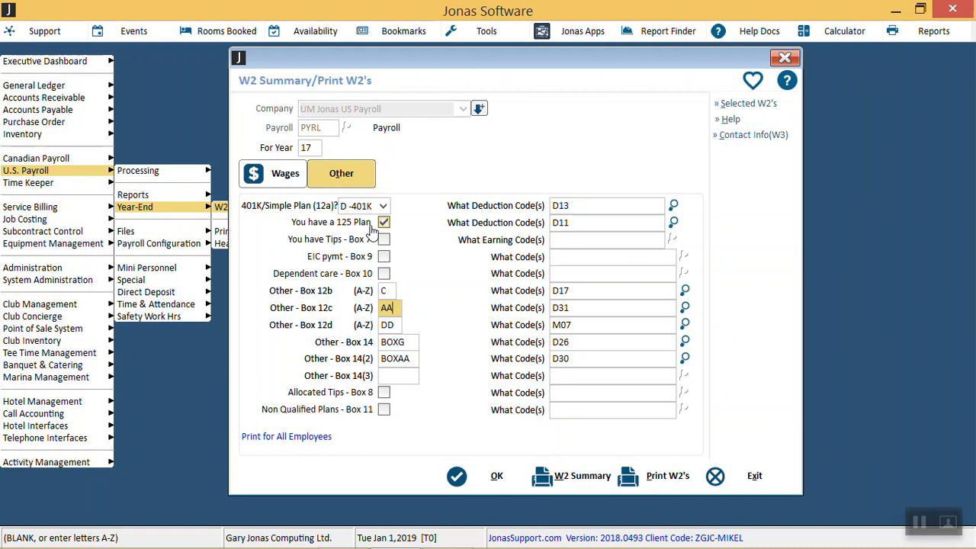
key(Tab)
Step: Check the 125 Plan deduction code and clear the Box 14 and Box 14(2) labels
click(570, 222)
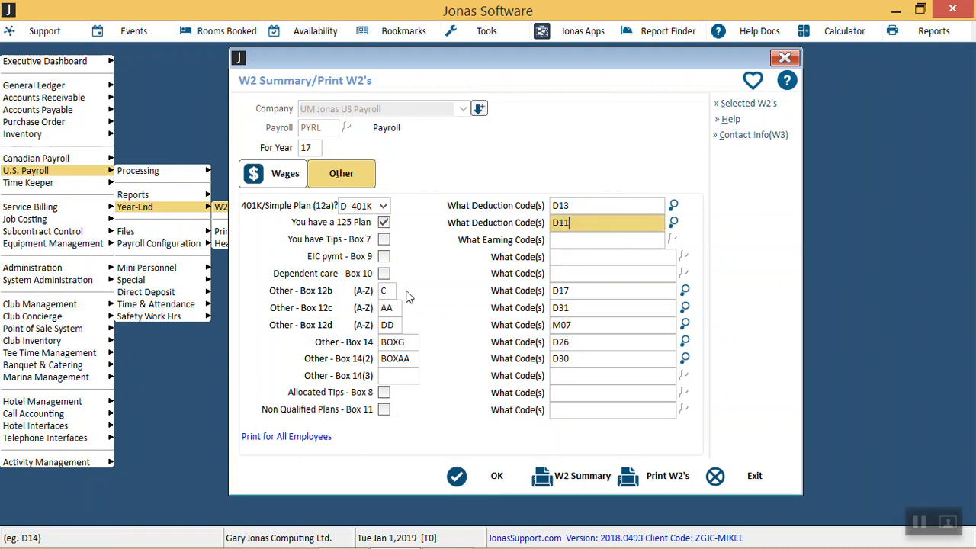
click(406, 342)
key(Delete)
key(Tab)
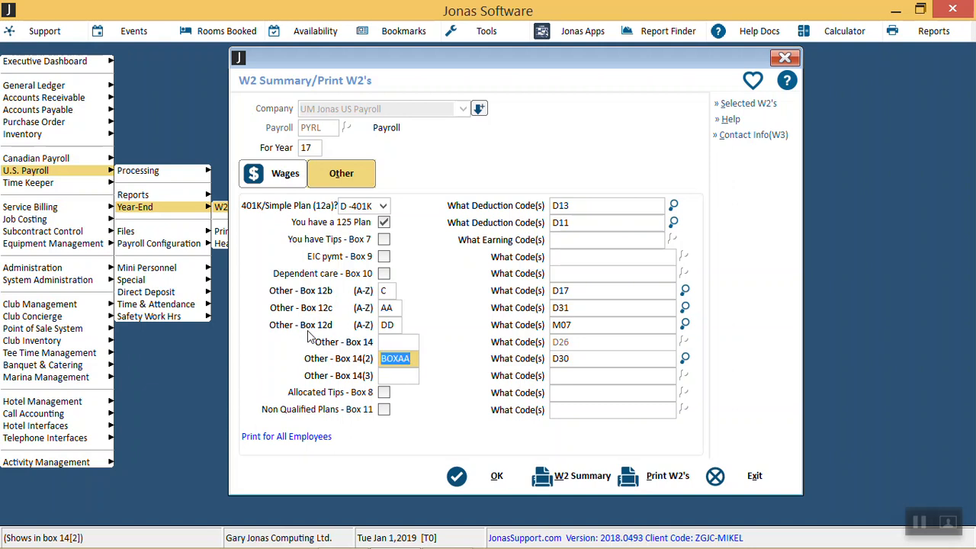
key(Delete)
key(Tab)
key(shift+Tab)
key(shift+Tab)
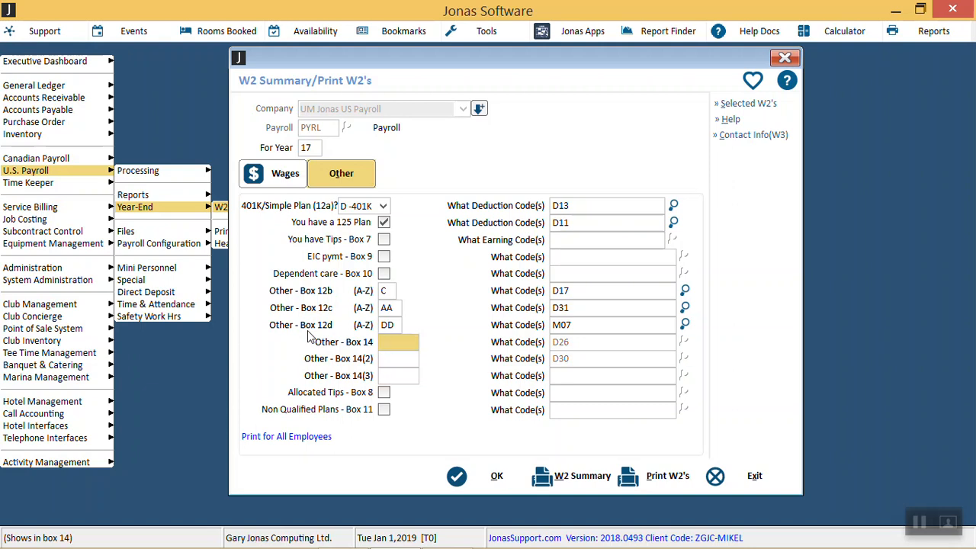
Step: Label Box 14 as AUTO and assign it code E14
text(AUTR)
key(BackSpace)
key(BackSpace)
text(TO)
key(Tab)
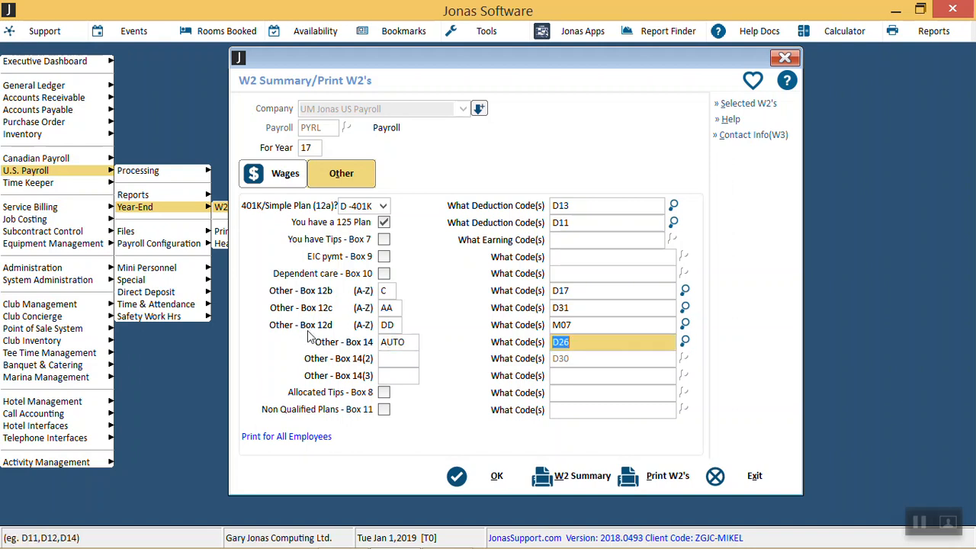
text(E14)
key(Tab)
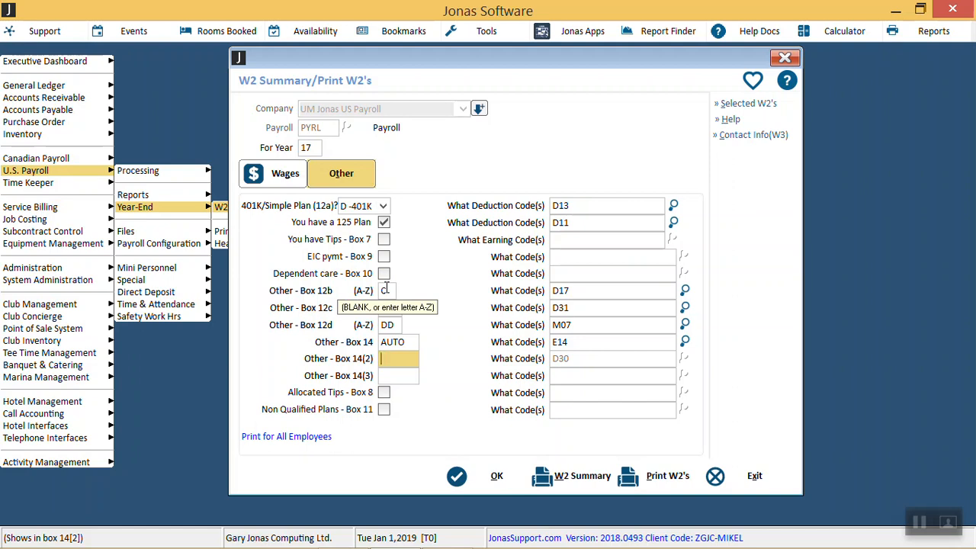
Step: Review the Wages settings and return to the Box 14(2) label in the Other settings
click(288, 177)
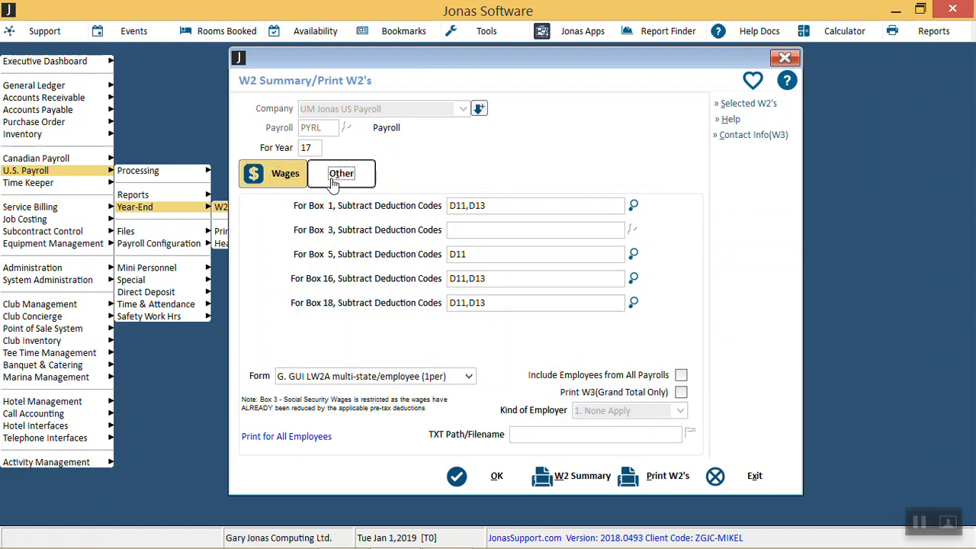
click(333, 182)
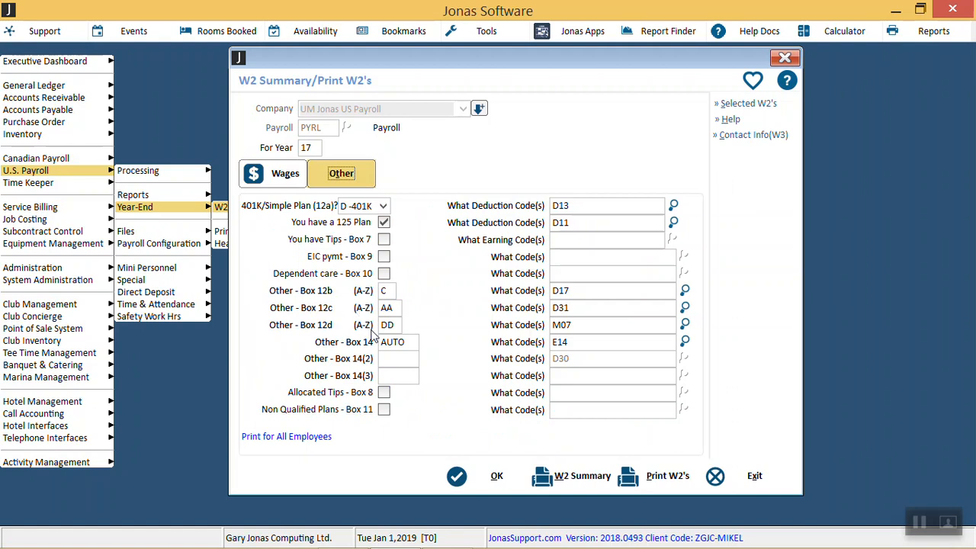
click(394, 359)
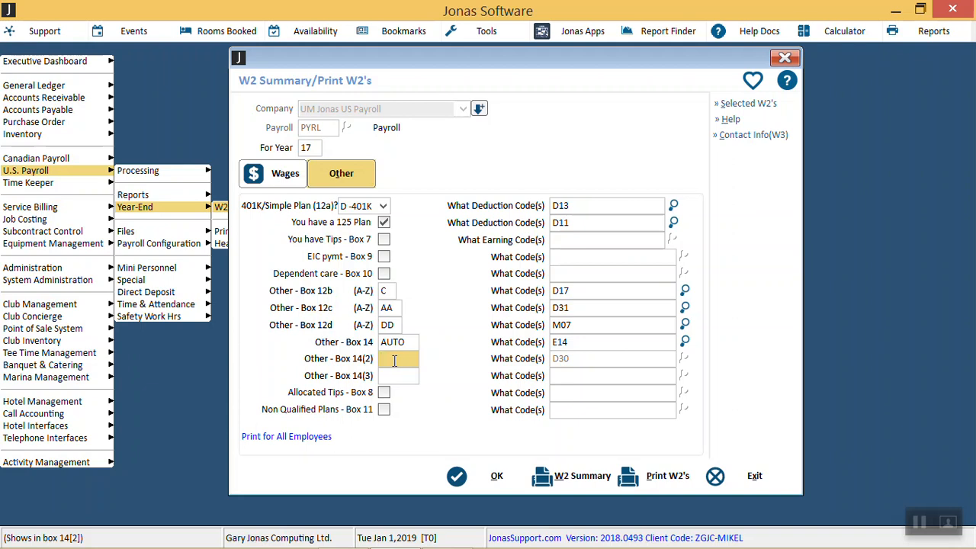
Step: Enable Tips in Box 7 and assign earning codes E10,E11 to it
click(383, 240)
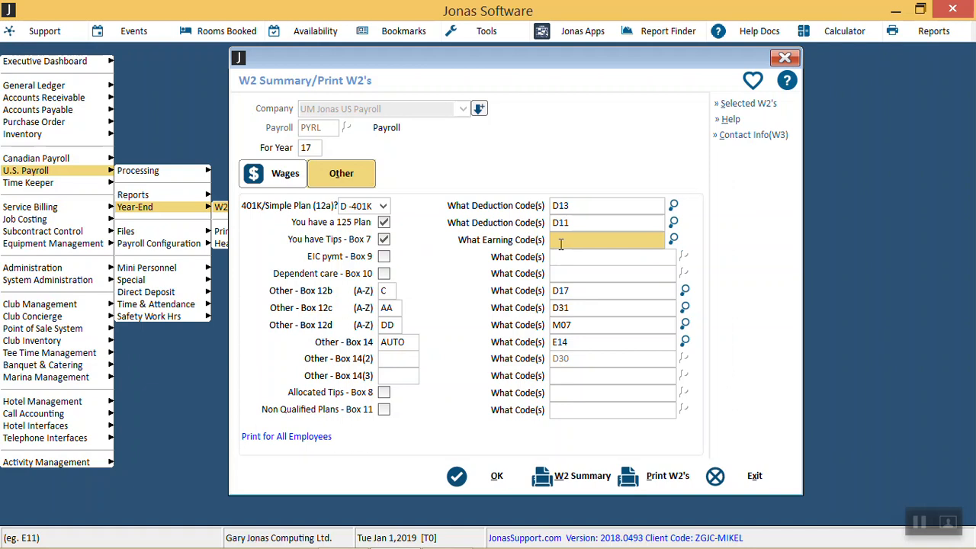
text(E10,E11)
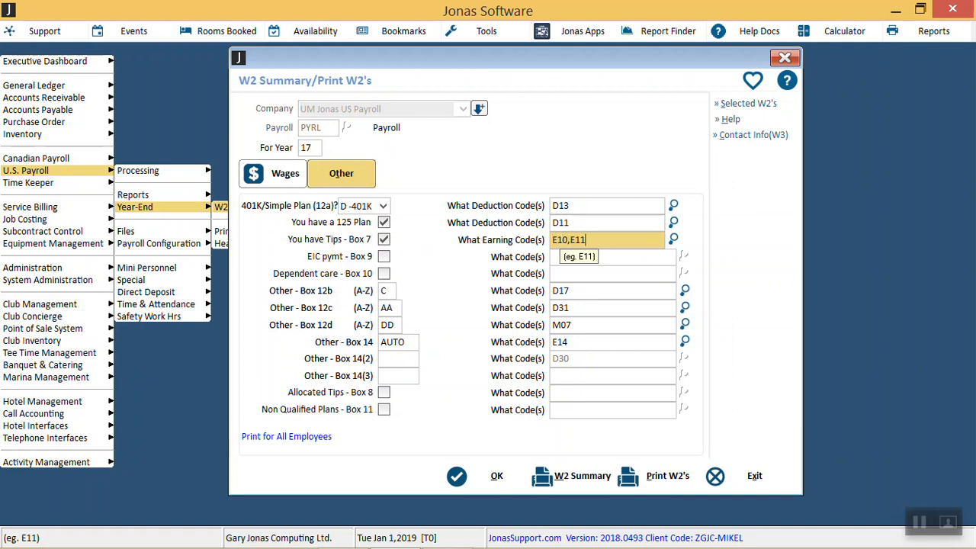
key(Tab)
click(561, 243)
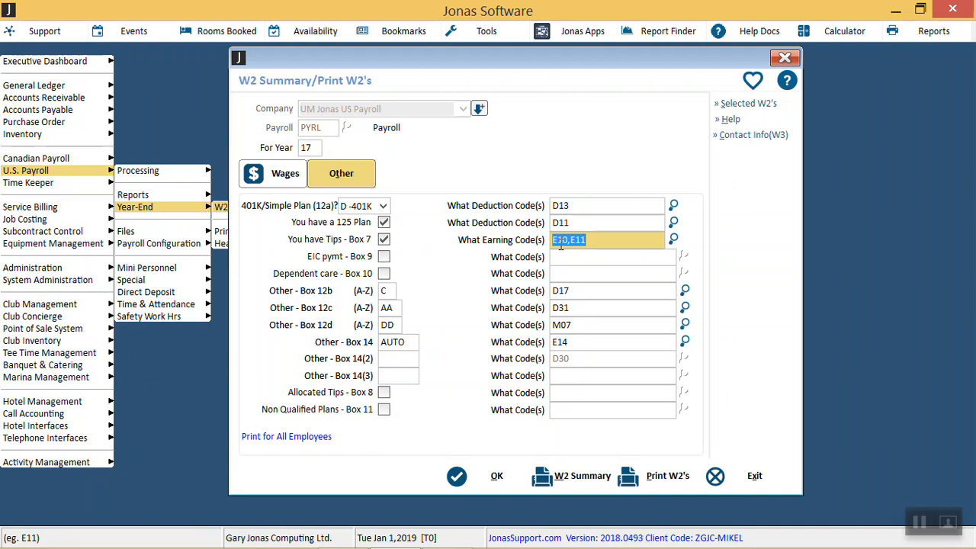
key(shift+Tab)
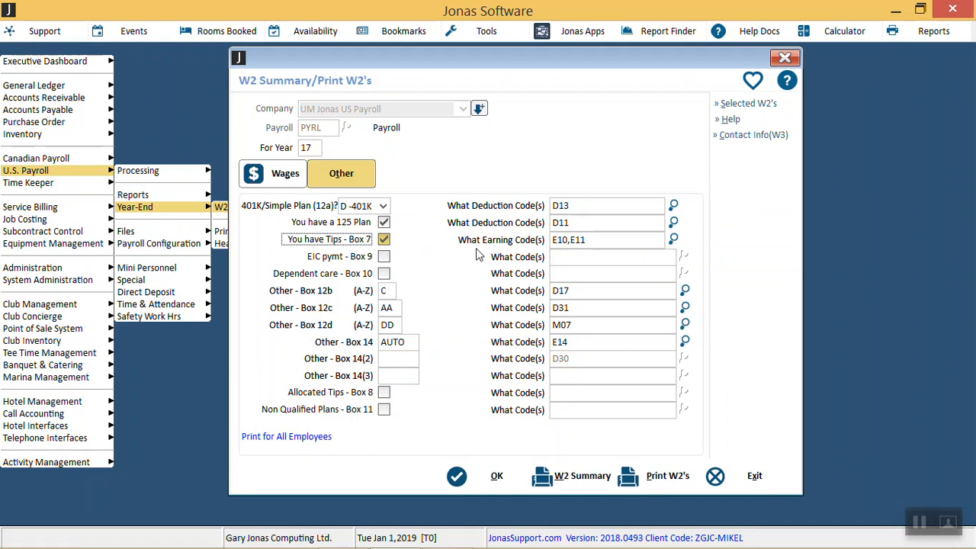
Step: Enable the EIC payment in Box 9 and Dependent care in Box 10, leaving their codes blank
click(385, 258)
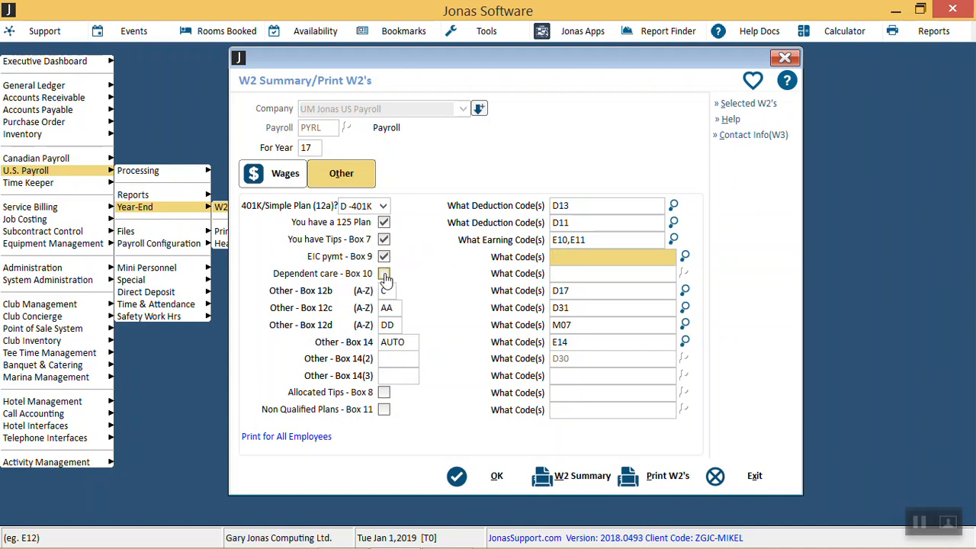
click(385, 275)
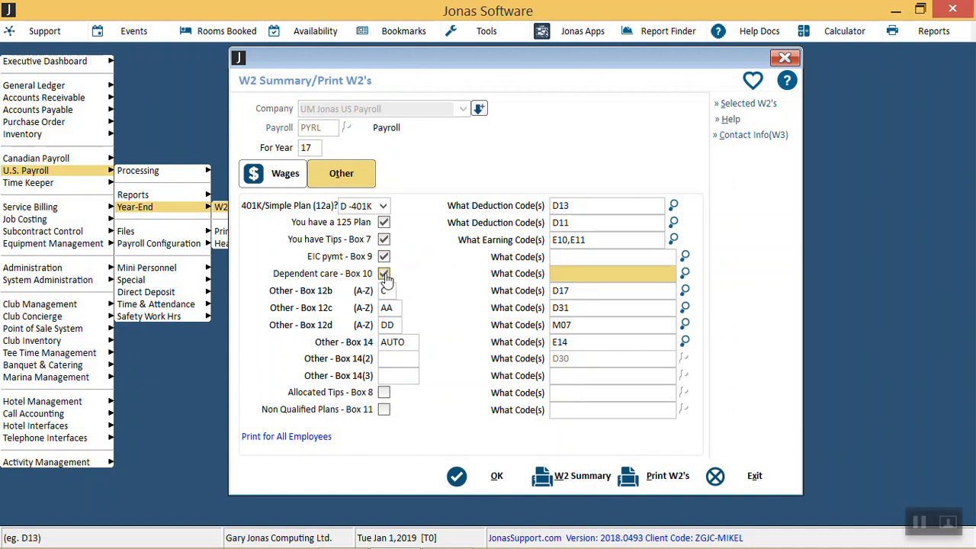
click(384, 393)
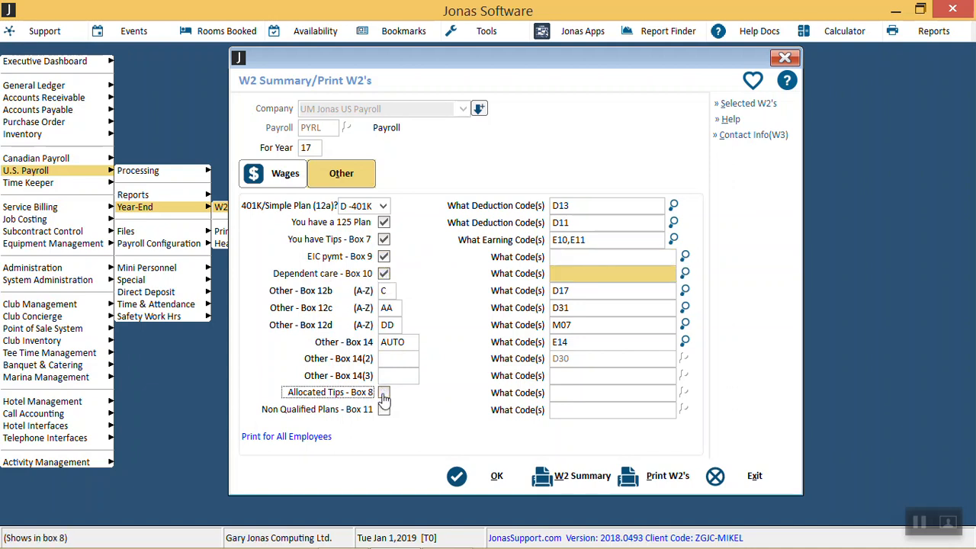
click(383, 411)
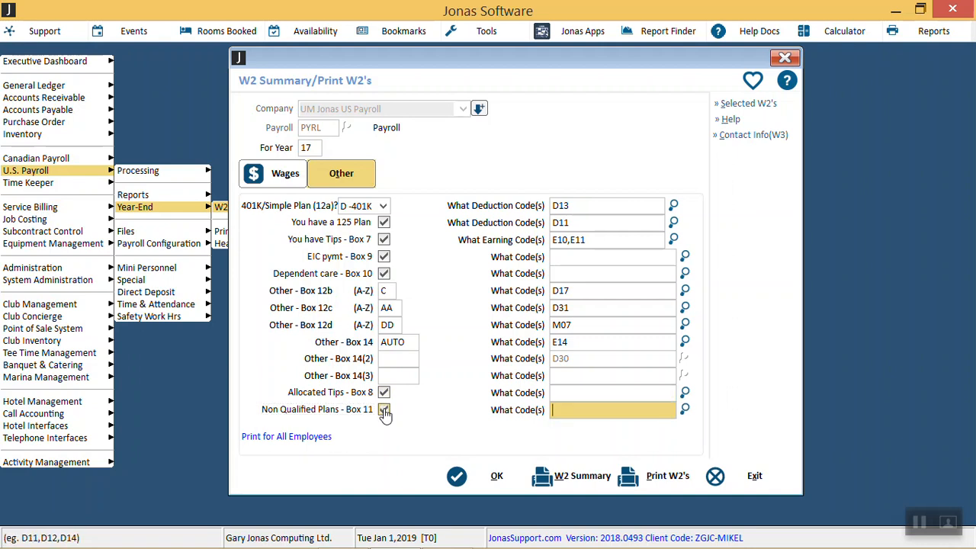
click(384, 410)
click(384, 392)
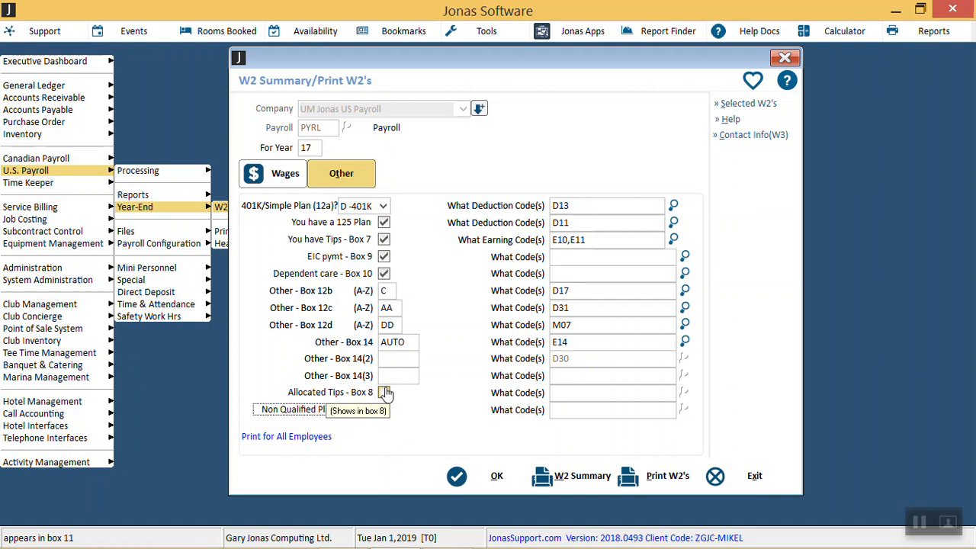
Step: Save the W2 Other box settings and acknowledge the confirmation
click(460, 477)
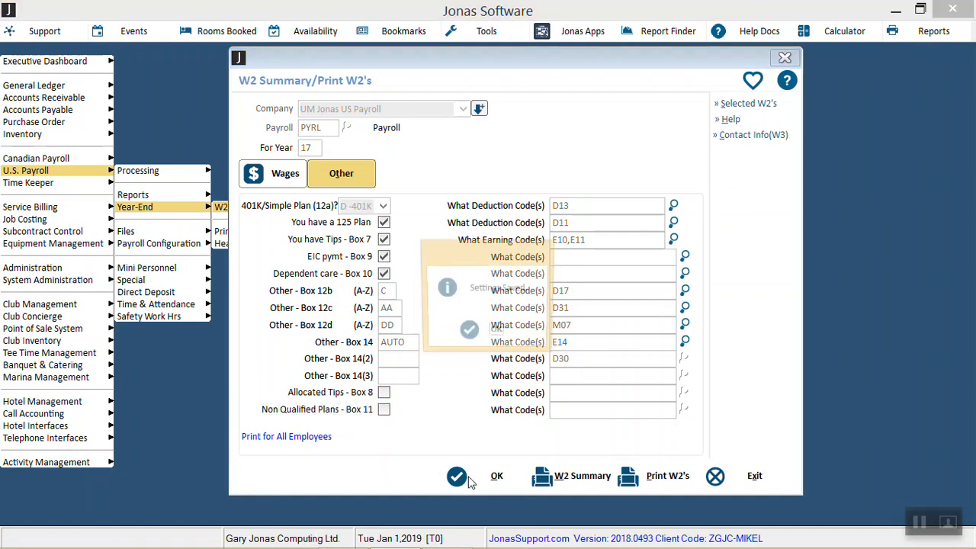
click(493, 332)
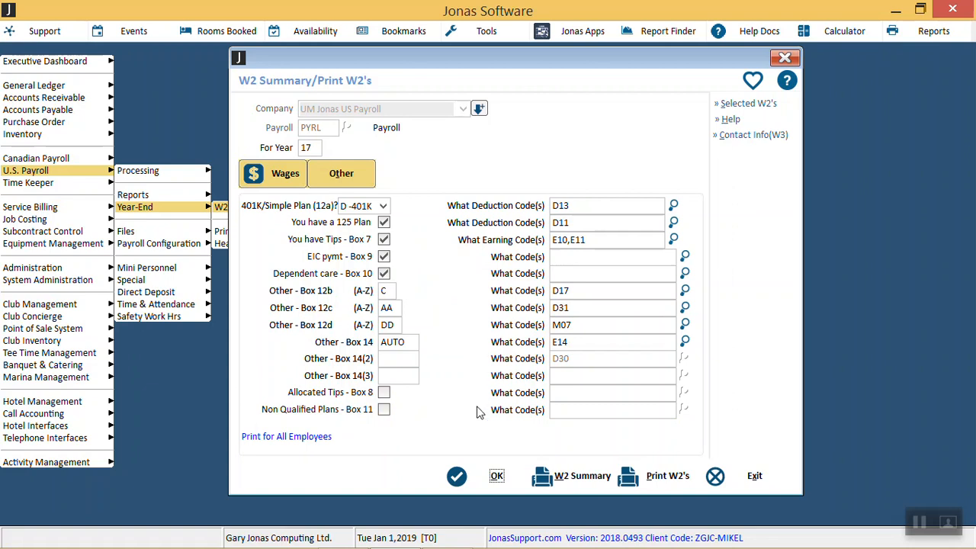
click(493, 475)
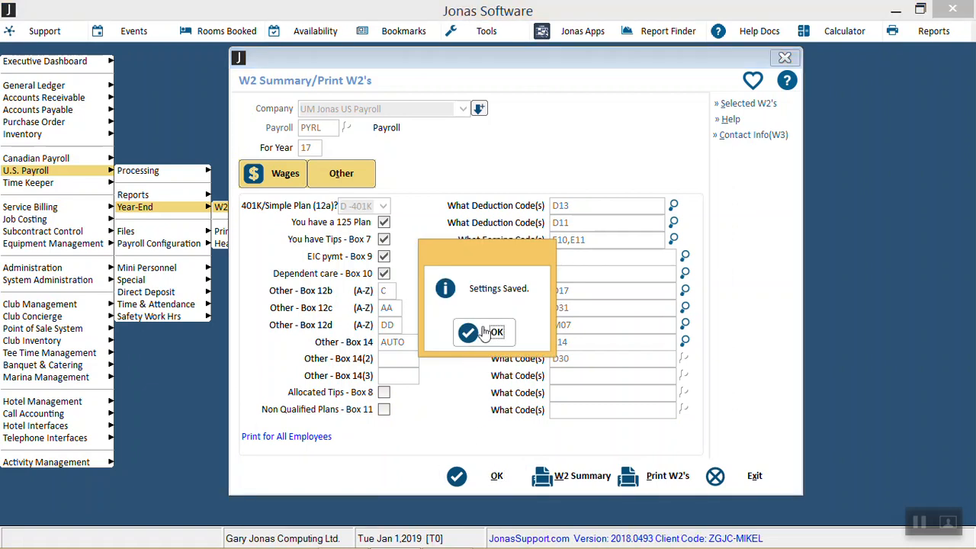
click(477, 331)
Step: Return to the Wages settings, set the W2 year to 18 and save the settings
click(288, 185)
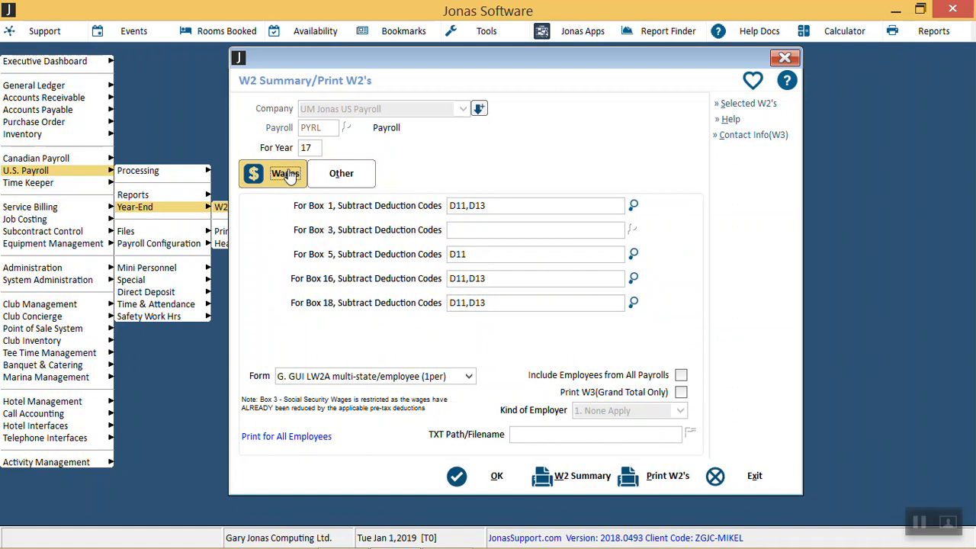
click(311, 150)
key(BackSpace)
text(8)
key(Tab)
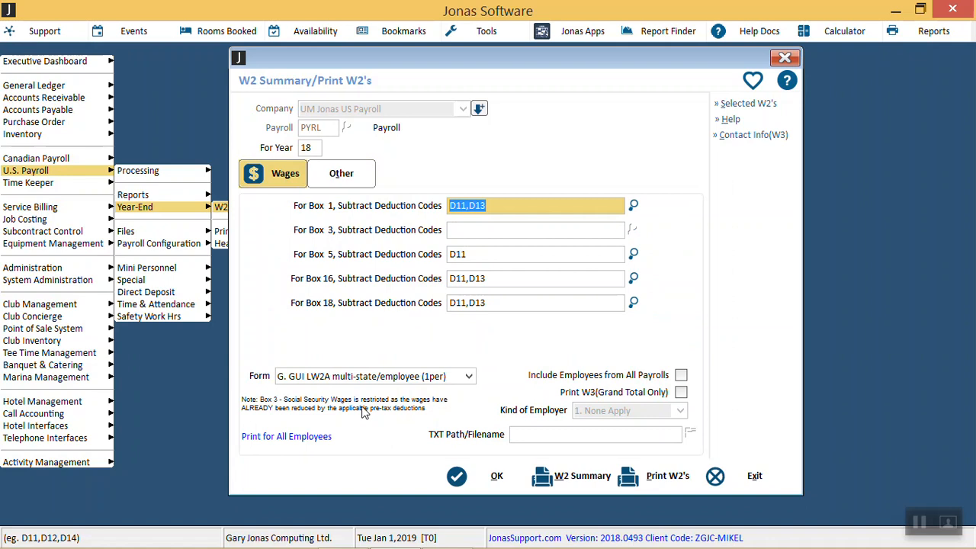
click(468, 482)
click(498, 333)
Step: Generate the W2 Summary for on-screen viewing, with employees sorted by Employee Code
click(565, 477)
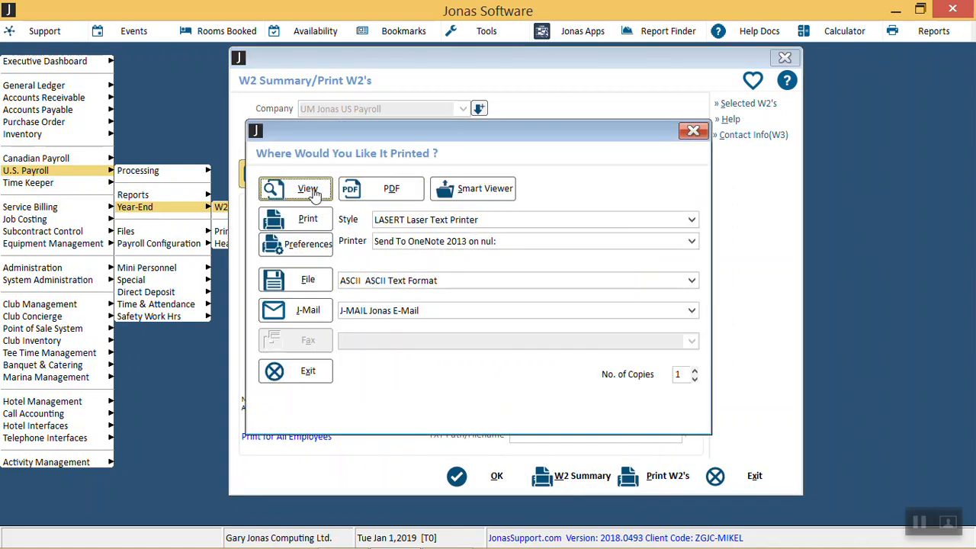
click(312, 192)
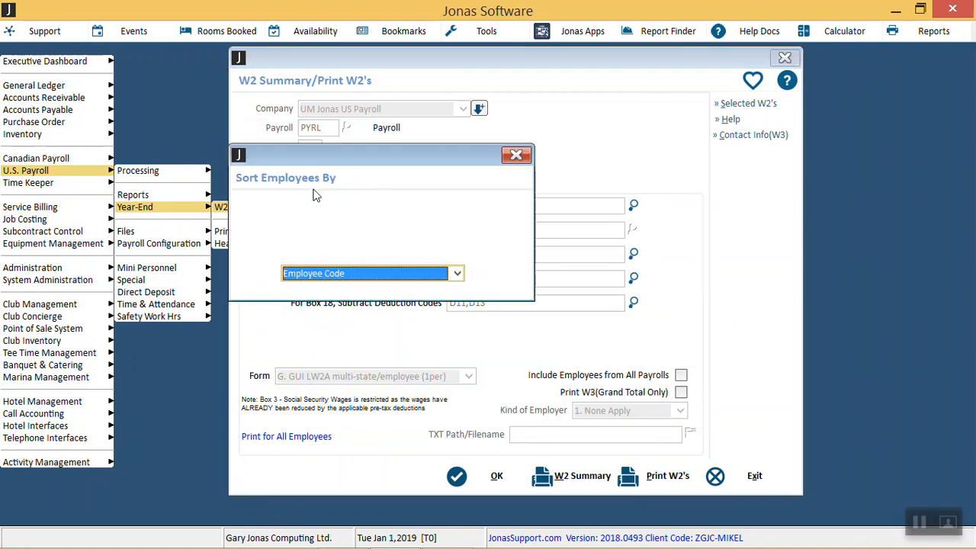
click(340, 272)
click(340, 272)
key(Return)
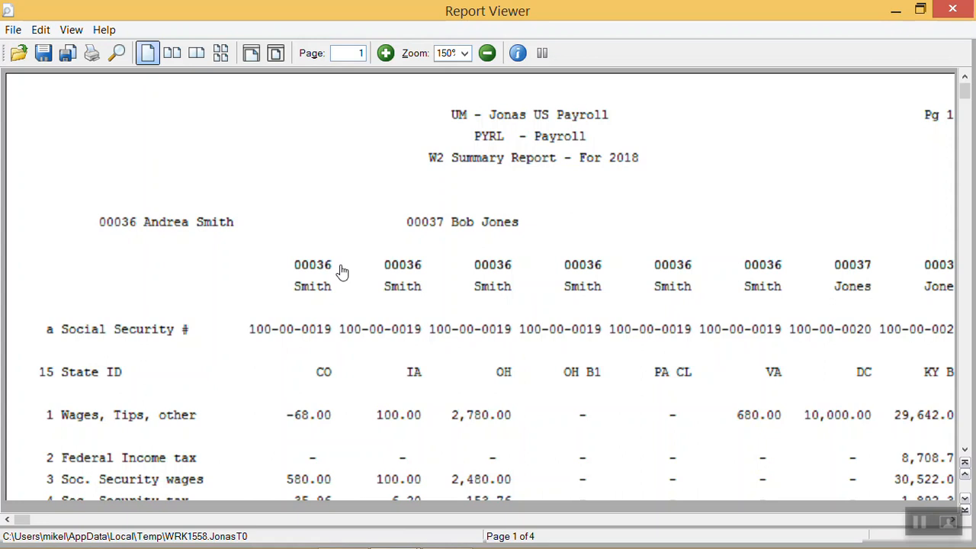
Step: Review the employee pages and report totals of the 2018 W2 Summary Report, and close the viewer
scroll(342, 273, down, 15)
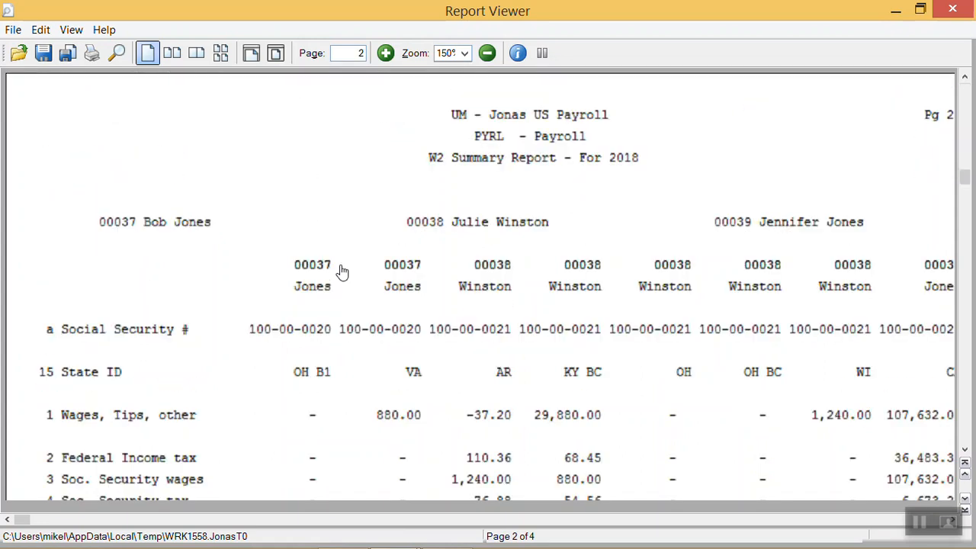
scroll(341, 272, down, 15)
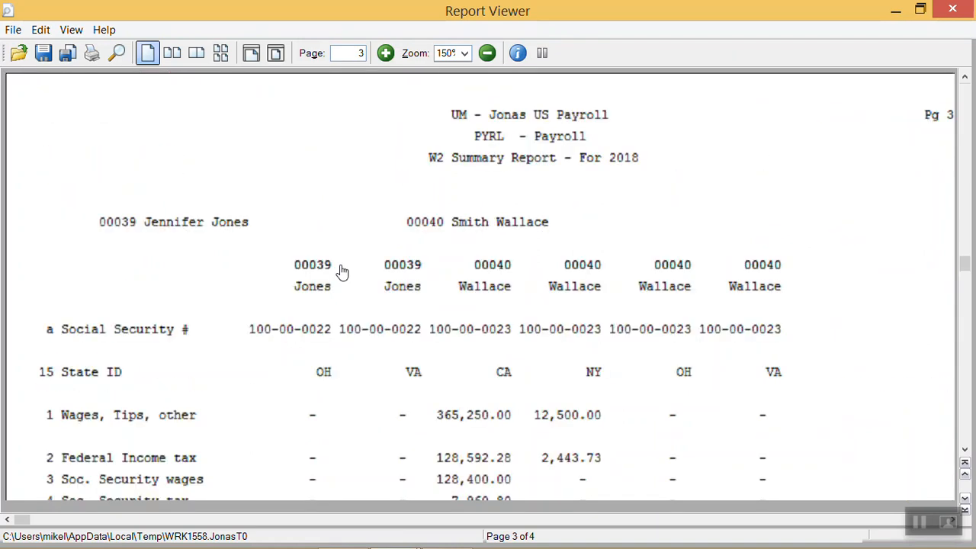
scroll(342, 273, down, 15)
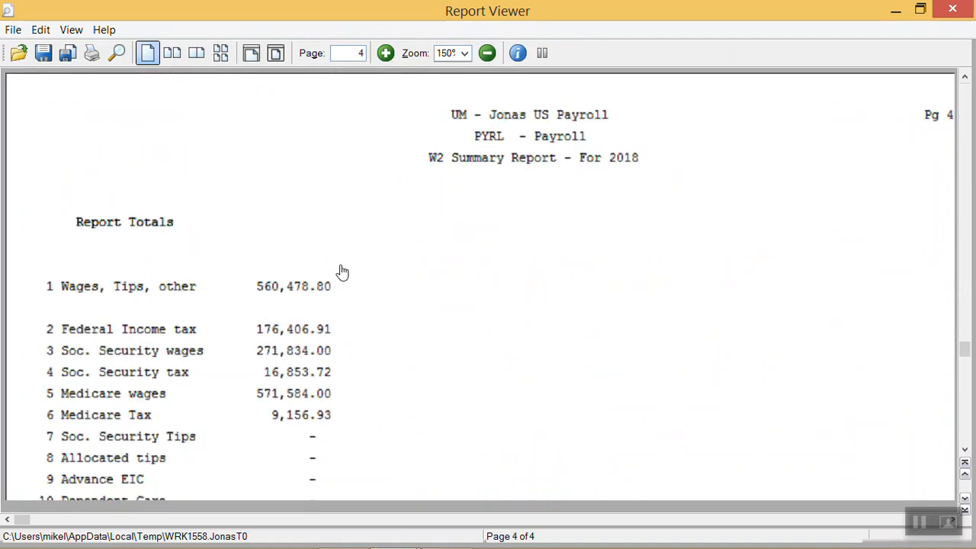
scroll(341, 272, down, 4)
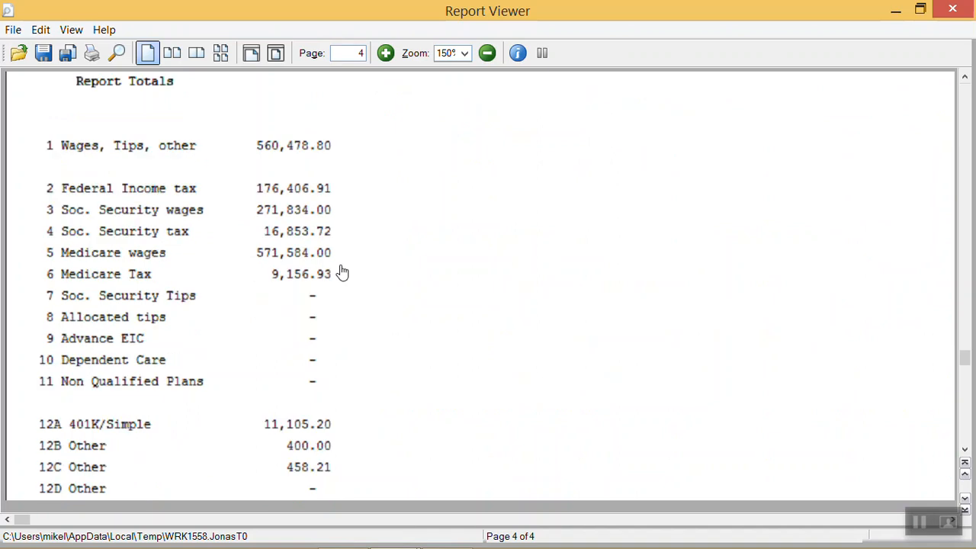
scroll(341, 272, up, 4)
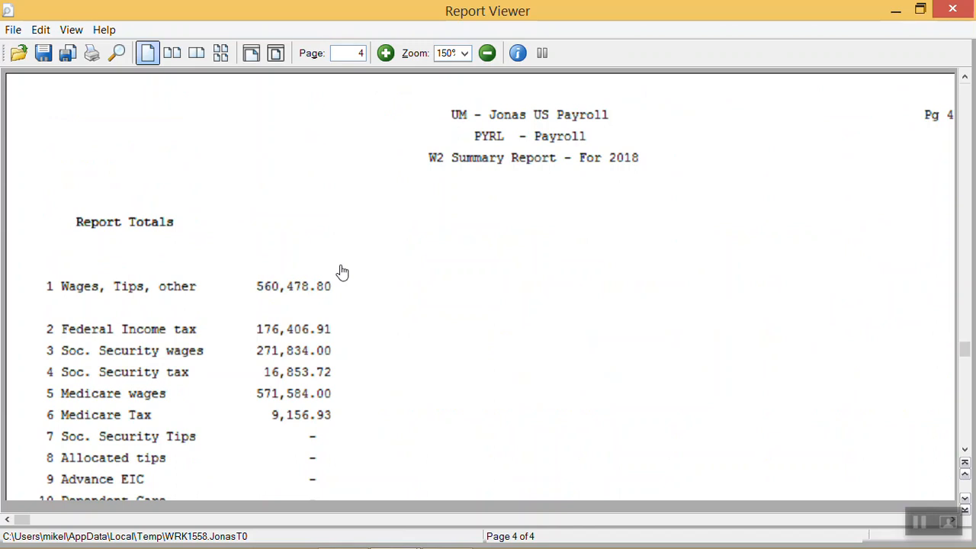
scroll(341, 272, up, 3)
scroll(340, 272, down, 3)
click(952, 9)
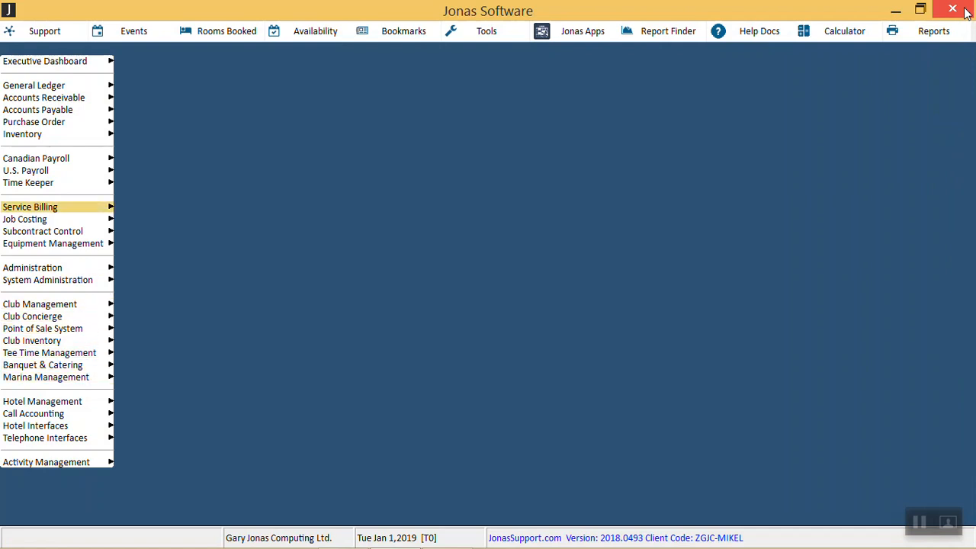
Step: Reopen W2 Summary/Print W2's under U.S. Payroll Year-End for UM Jonas US Payroll and set the year to 18
key(Up)
key(Up)
key(Right)
key(Down)
key(Down)
key(Right)
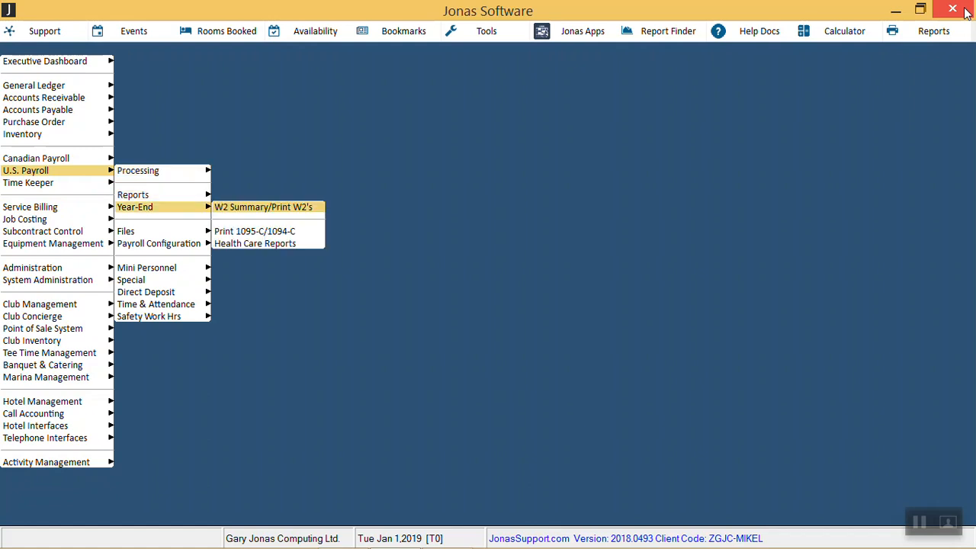
key(Return)
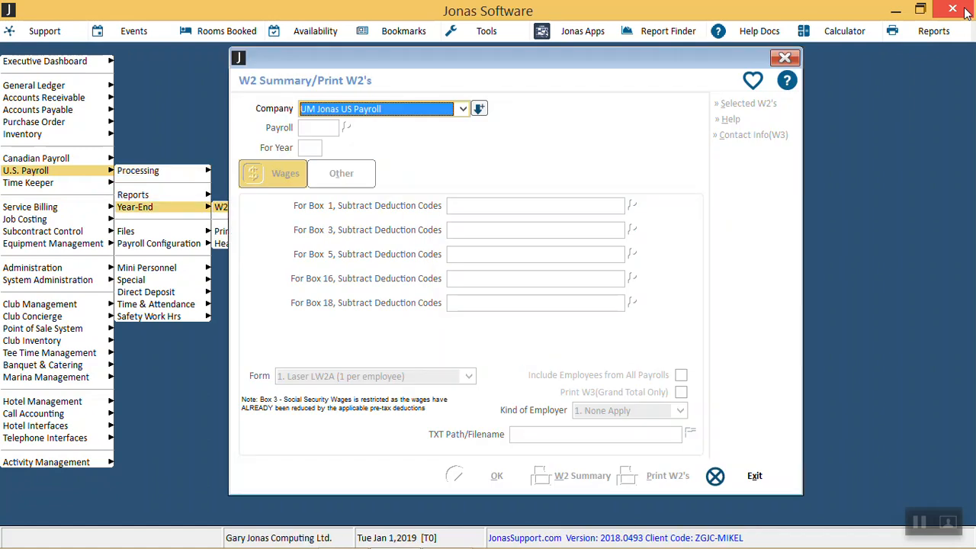
key(Return)
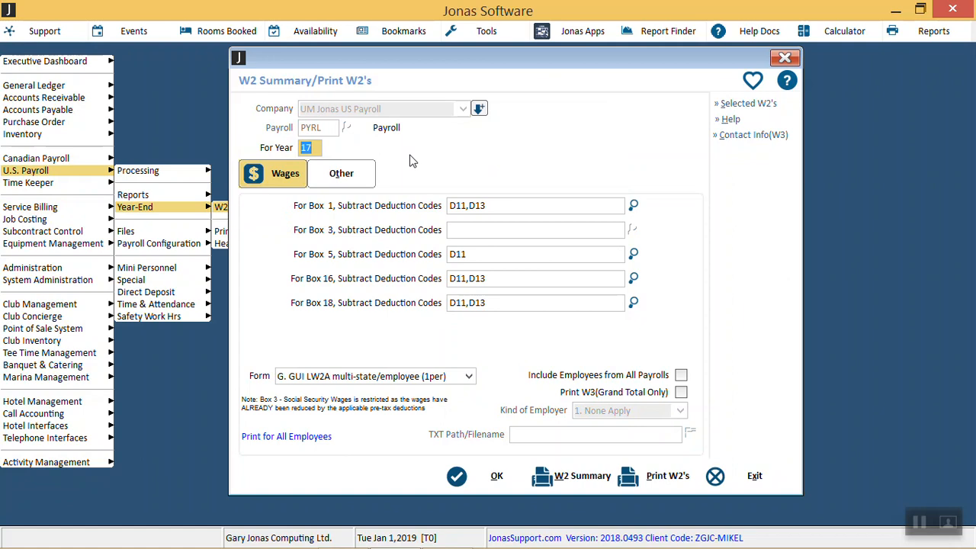
text(18)
key(Tab)
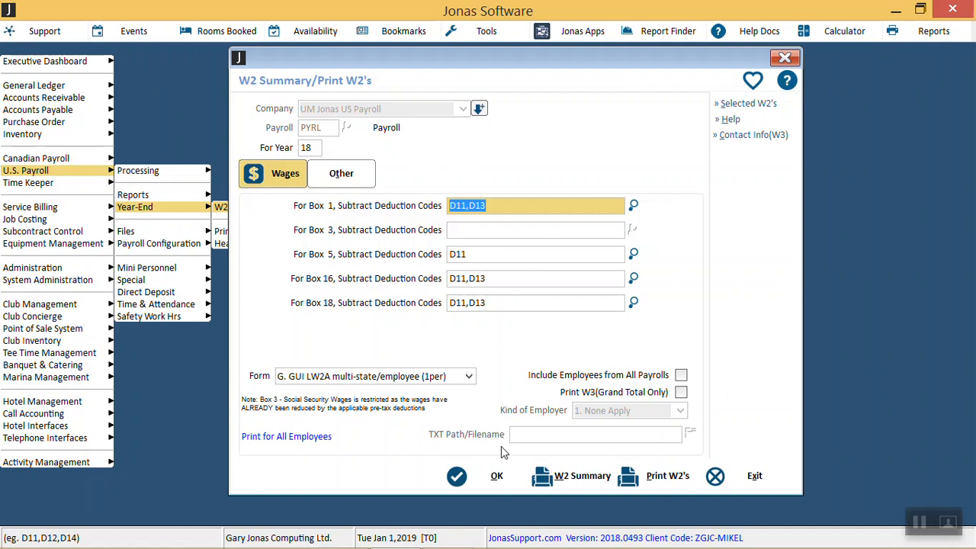
Step: Start printing the W2's and accept the suggested alignment procedure to continue the run
click(636, 483)
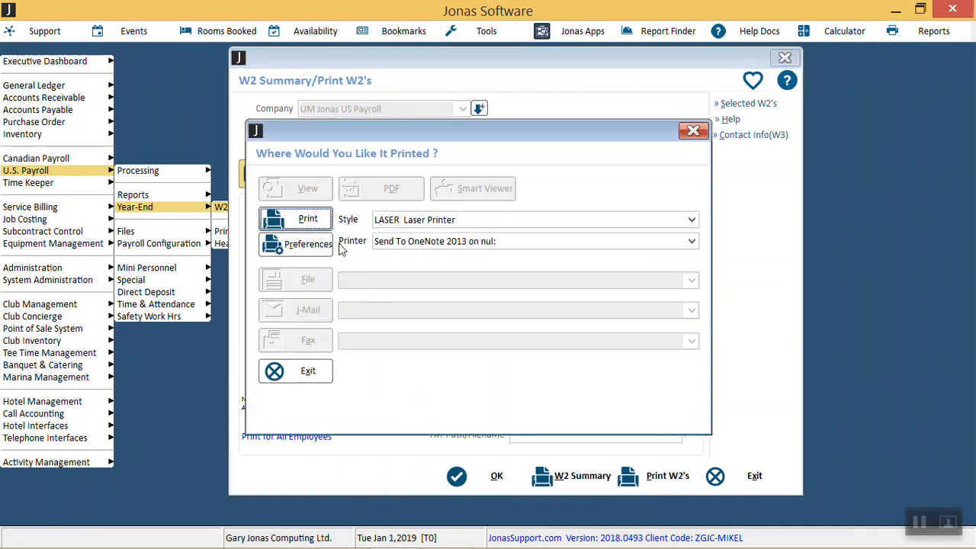
click(308, 220)
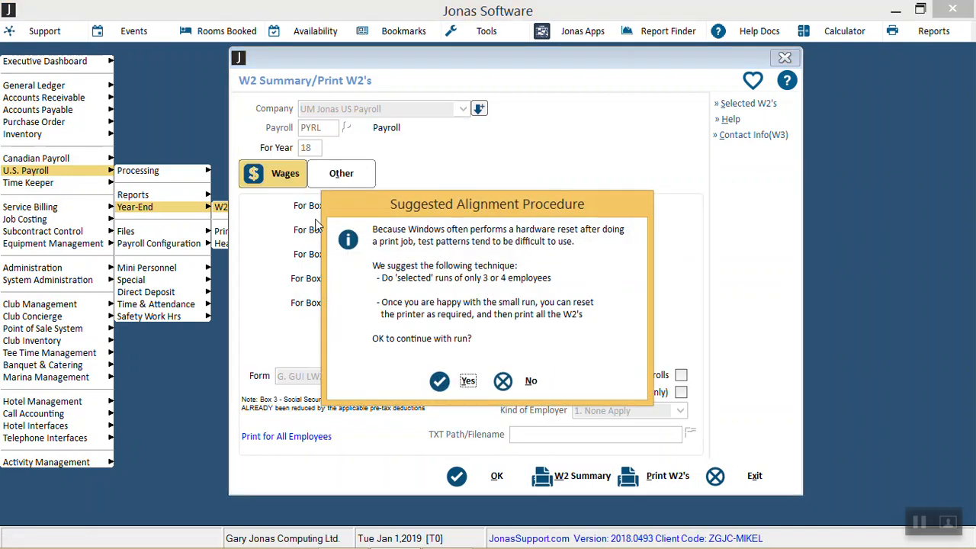
click(449, 389)
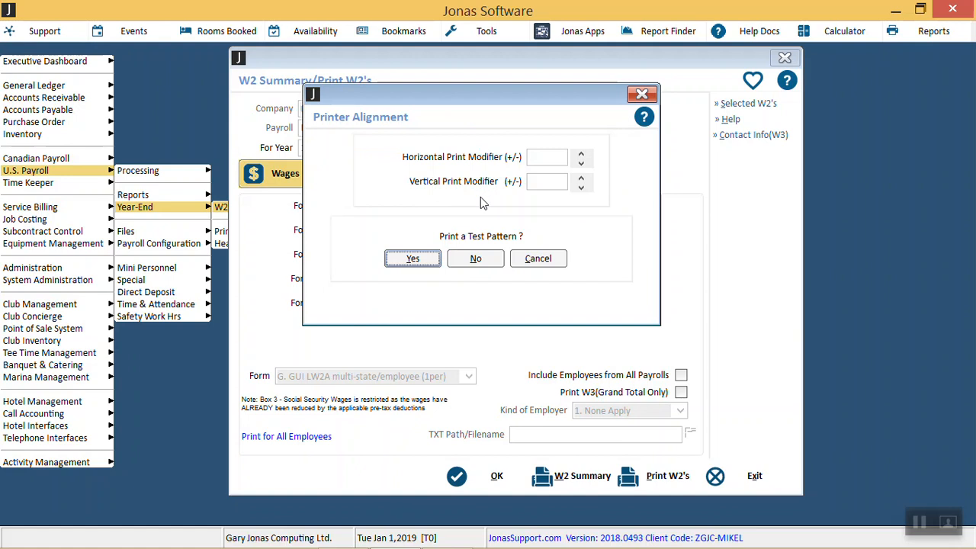
Step: Set the printer alignment's horizontal print modifier to 0.5 and the vertical print modifier to -0.5
click(581, 164)
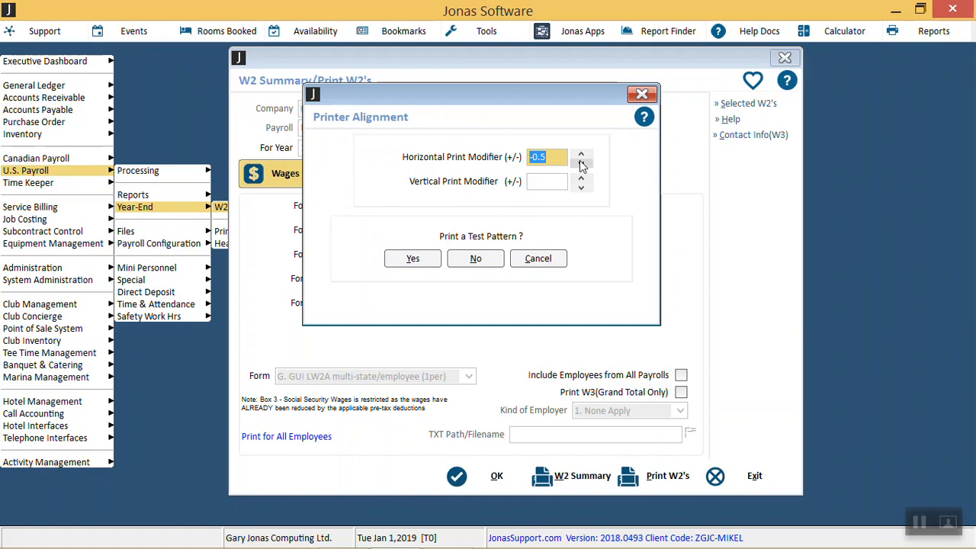
click(582, 155)
click(584, 156)
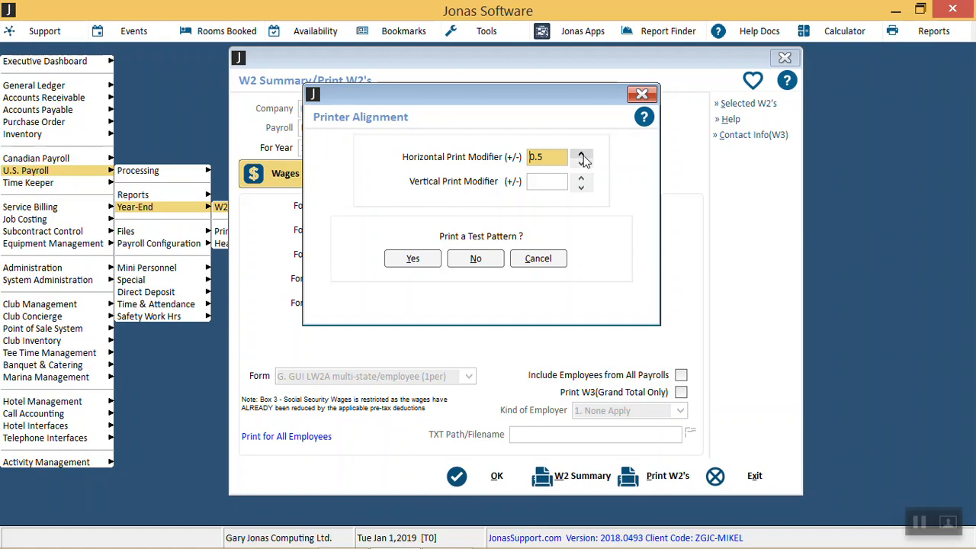
click(582, 178)
click(582, 178)
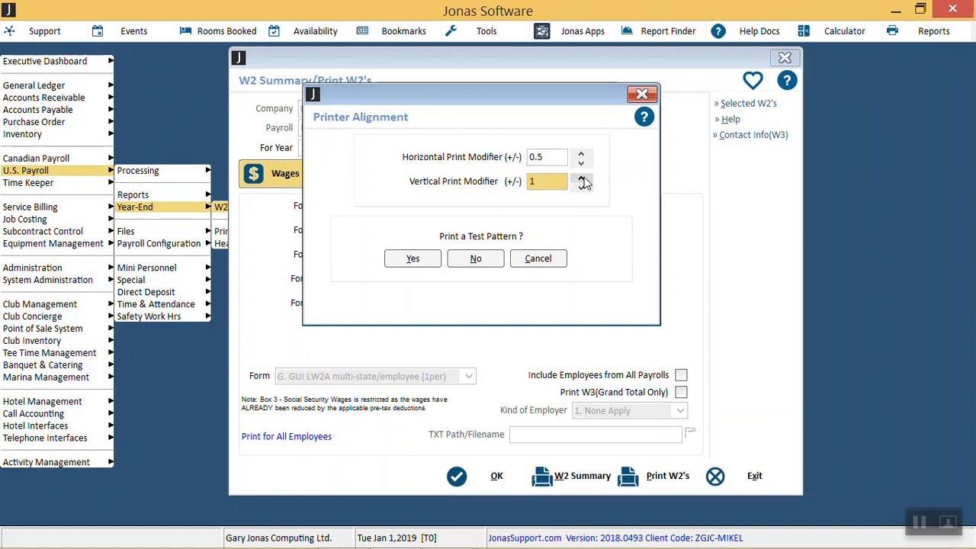
click(581, 188)
click(581, 188)
click(583, 189)
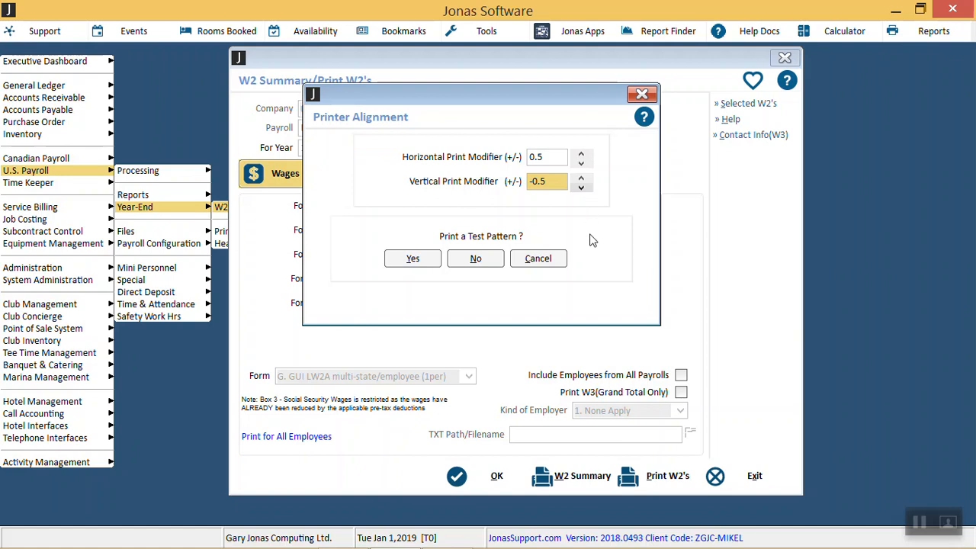
Step: Cancel the printer alignment and reopen W2 Summary/Print W2's with the year set to 18
click(538, 258)
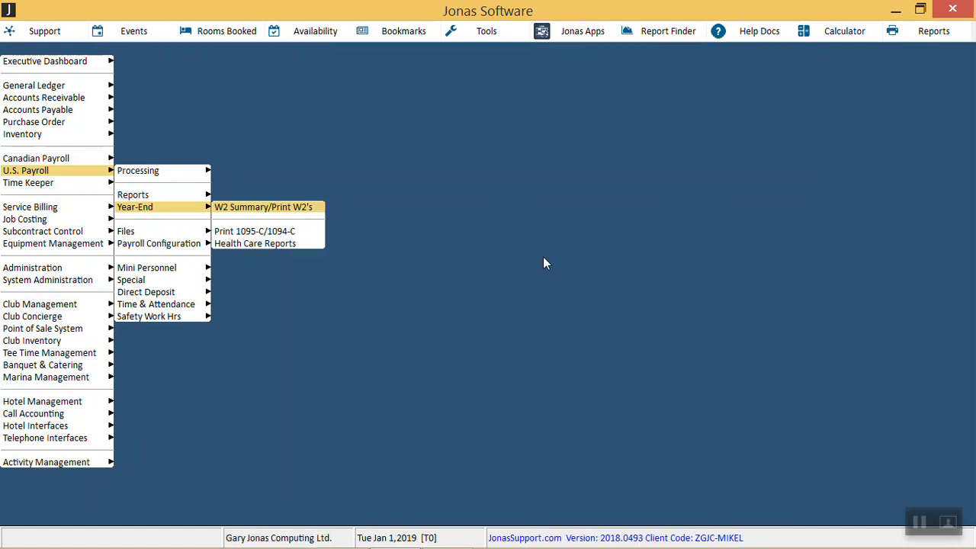
key(Return)
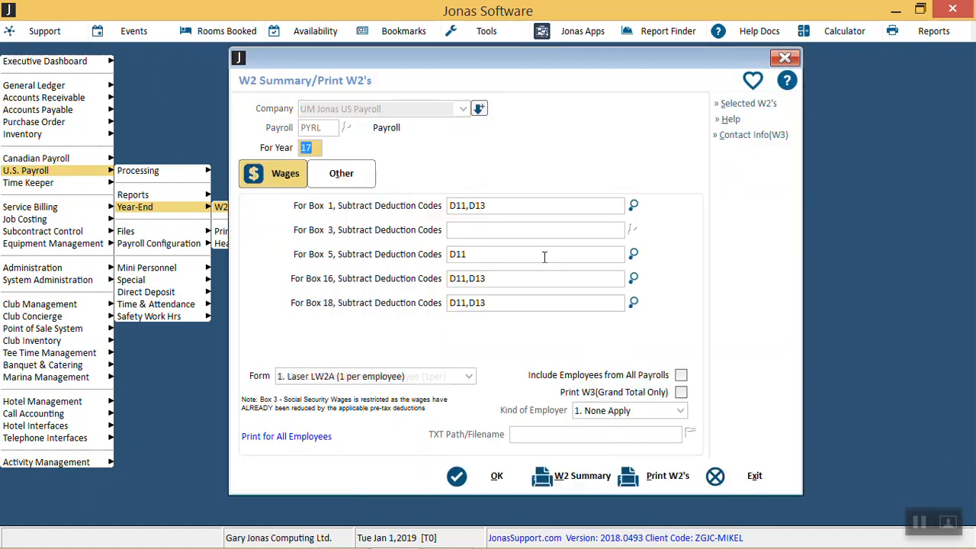
text(18)
key(Return)
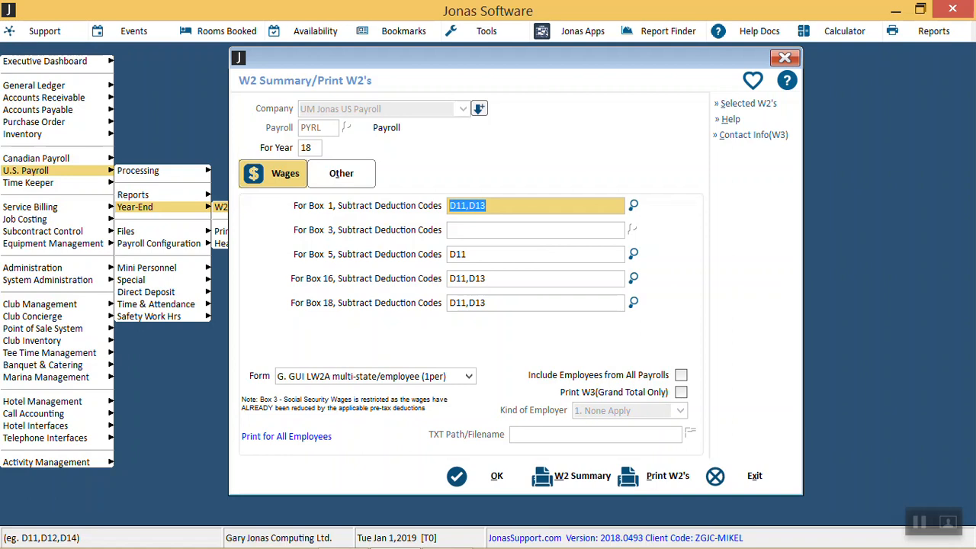
Step: Choose form 4. Laser L87 4/pg (for 1 state/city only), print the W2's to the laser printer and request a test pattern
click(432, 381)
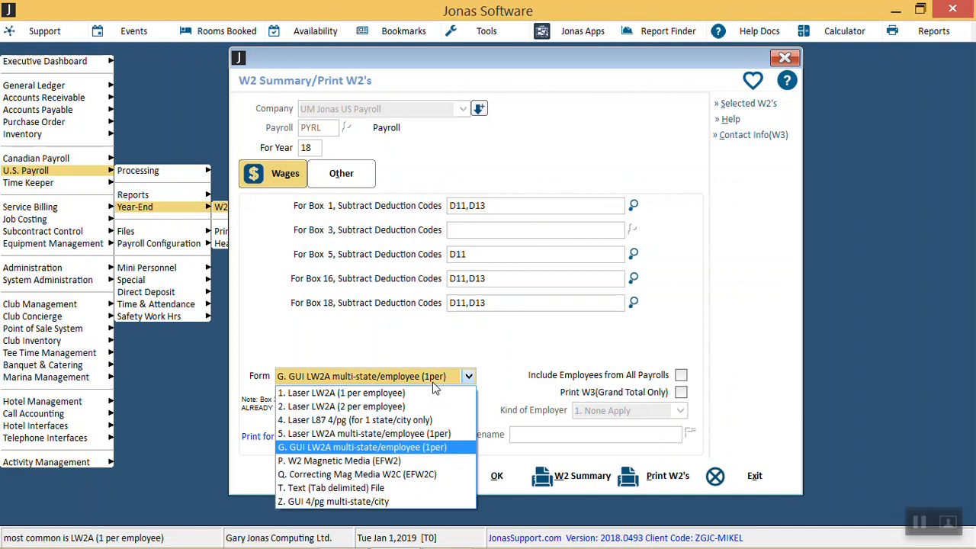
click(408, 420)
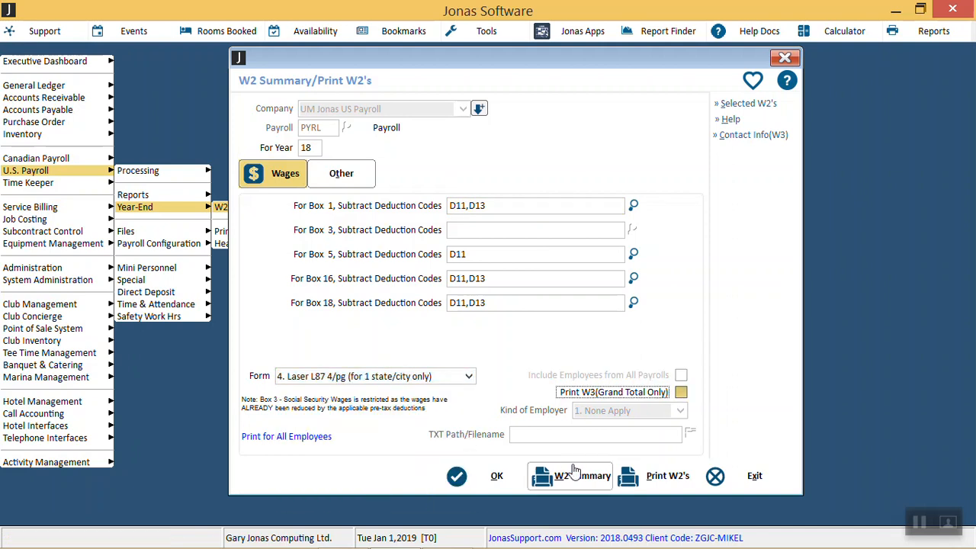
click(648, 476)
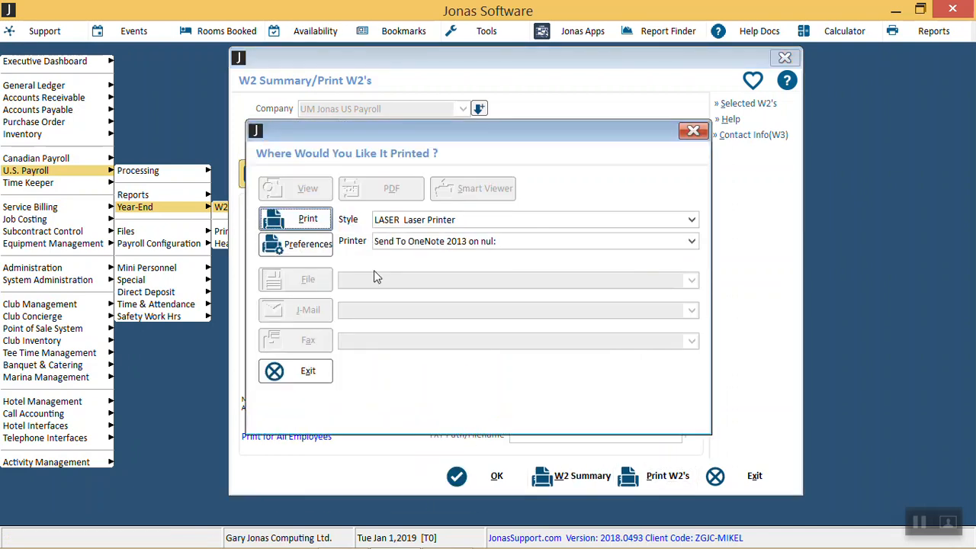
click(308, 220)
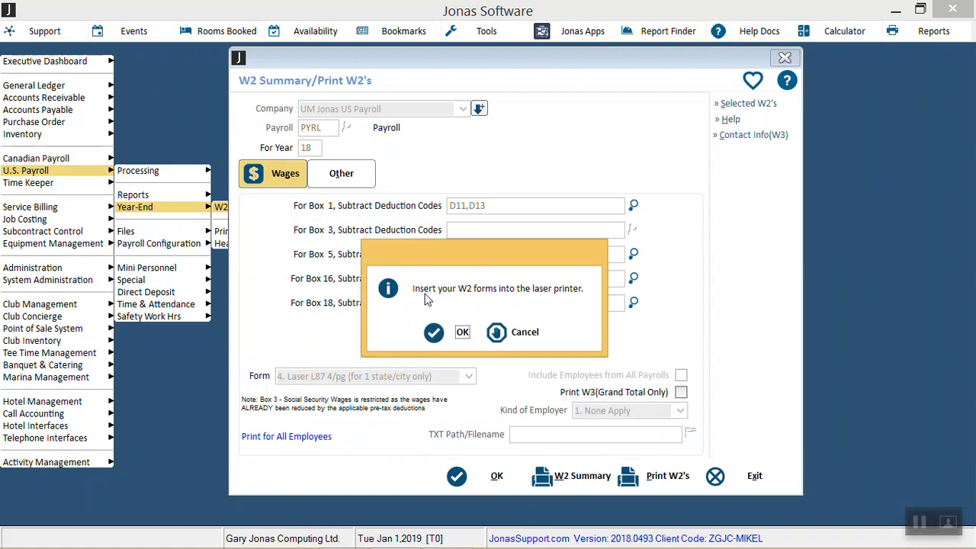
click(461, 333)
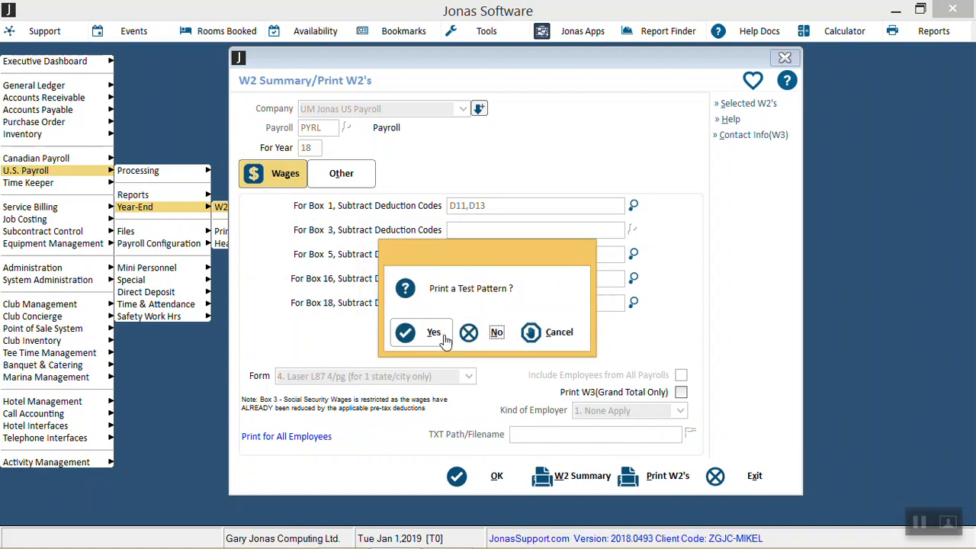
click(433, 333)
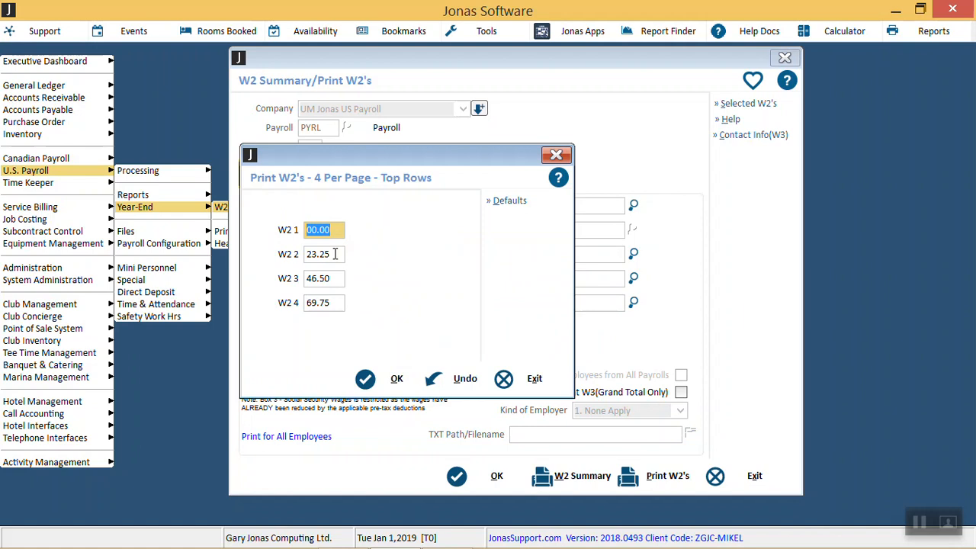
Step: Set the four-per-page top rows to 47.00 for W2 3 and 70.75 for W2 4
click(336, 278)
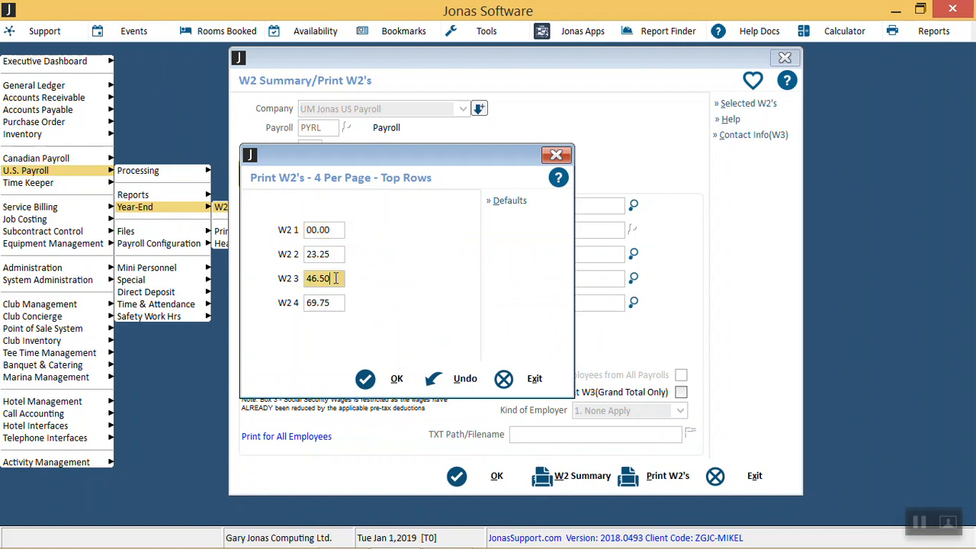
key(BackSpace)
key(BackSpace)
key(BackSpace)
key(BackSpace)
text(7.00)
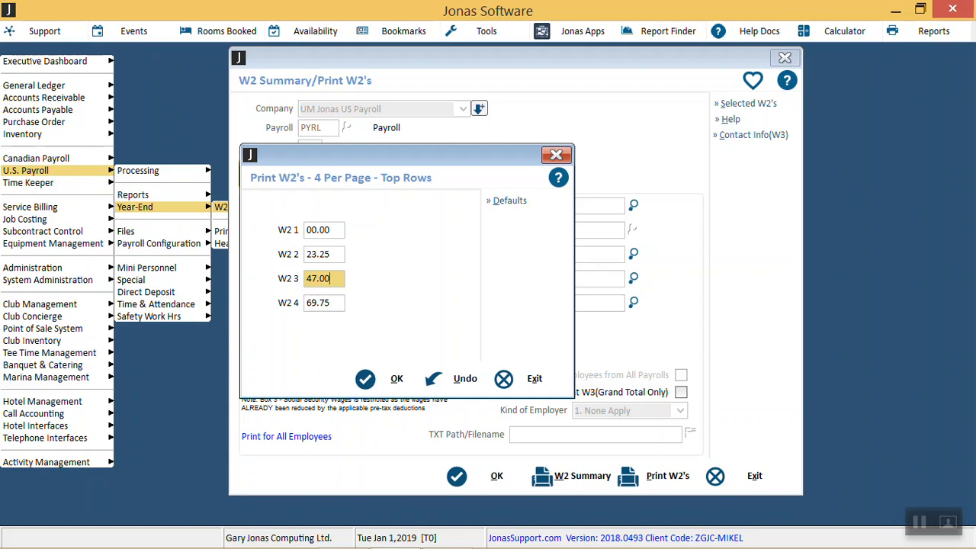
key(Tab)
text(70.75)
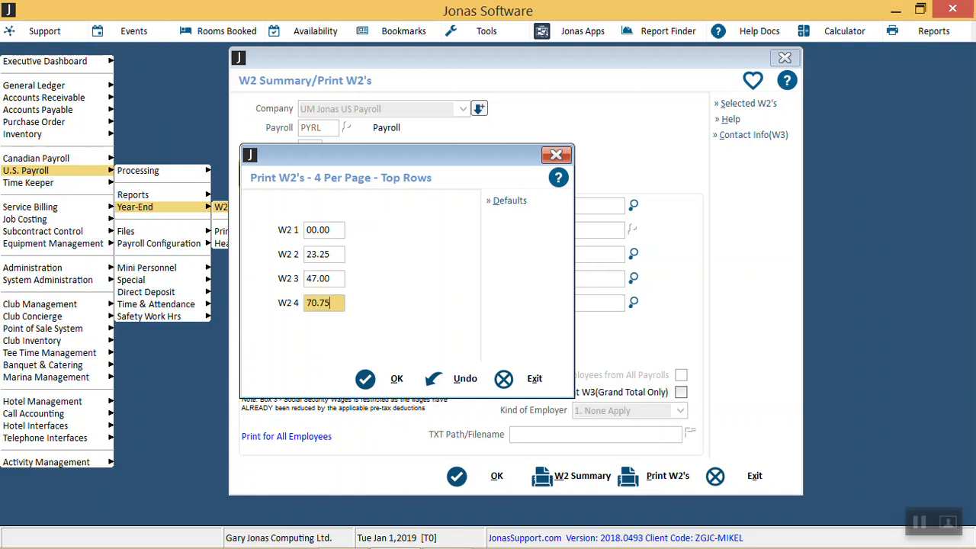
key(Tab)
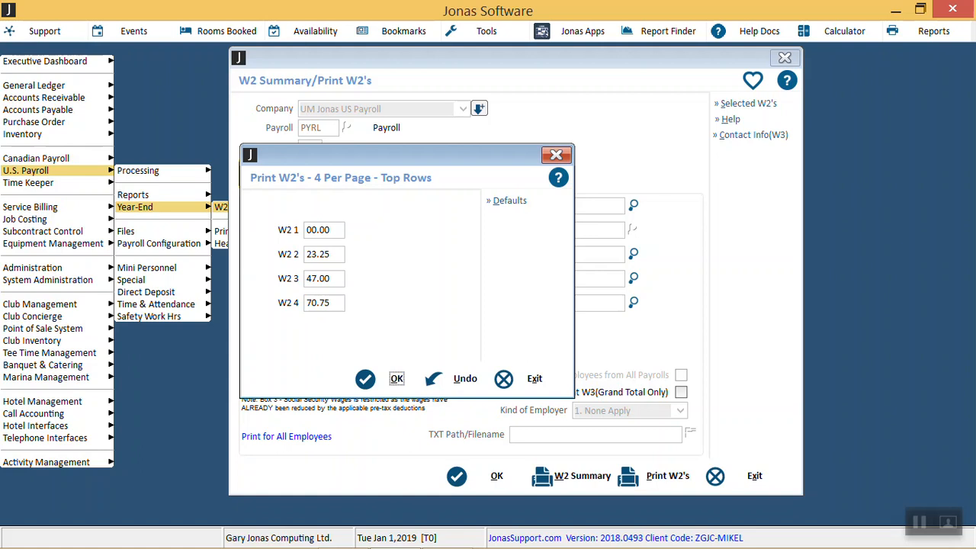
Step: Restore the default top rows for the four-per-page W2's and cancel the print run
click(492, 205)
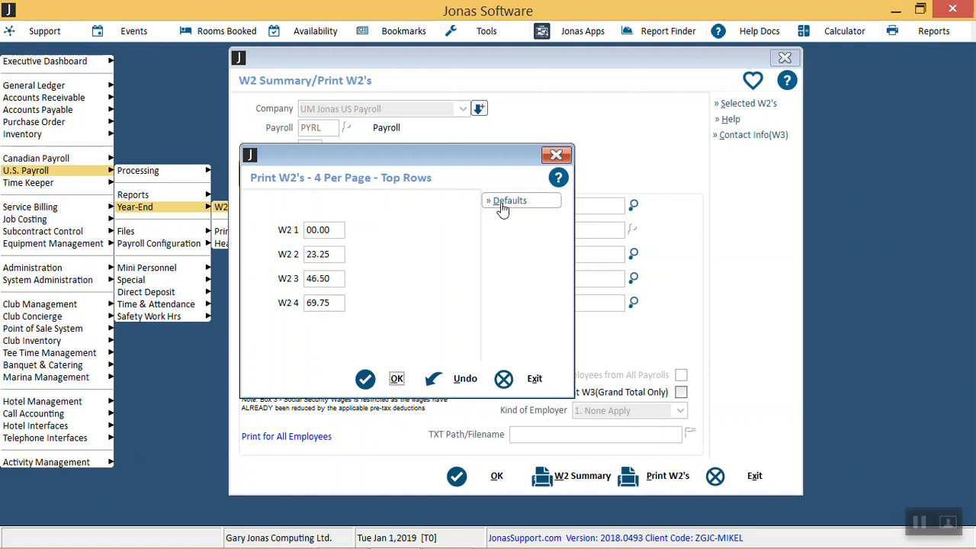
click(508, 383)
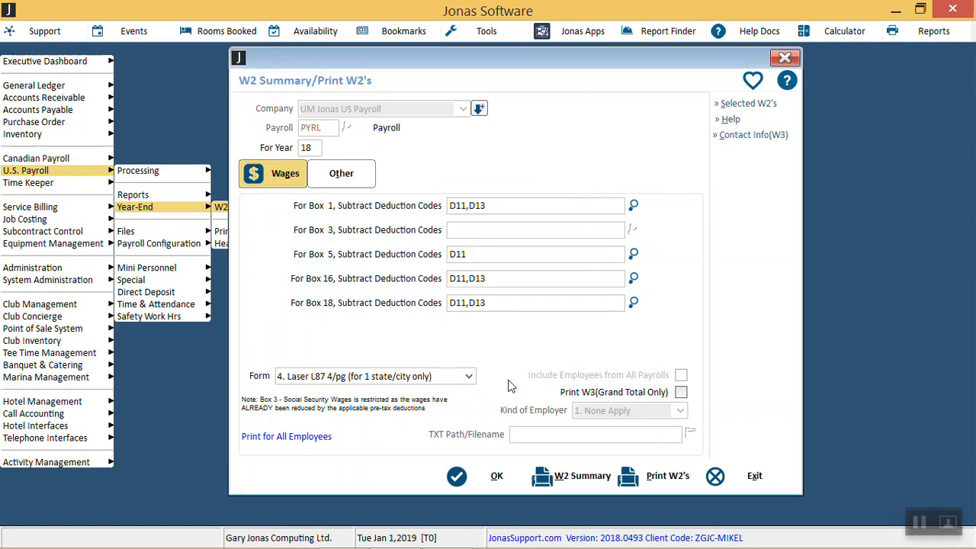
click(534, 330)
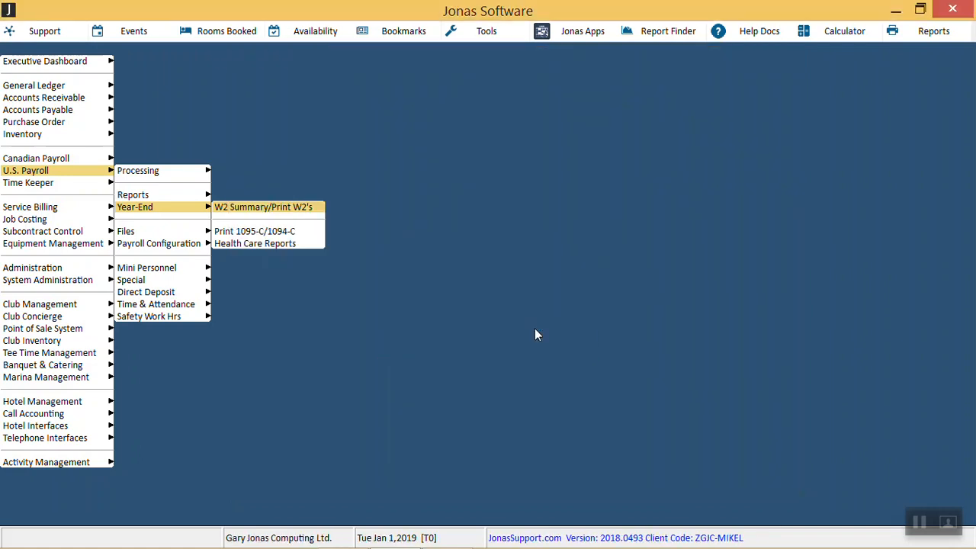
Step: Open W2 Summary/Print W2's again for payroll PYRL and enter 18 as the year
key(Return)
key(Return)
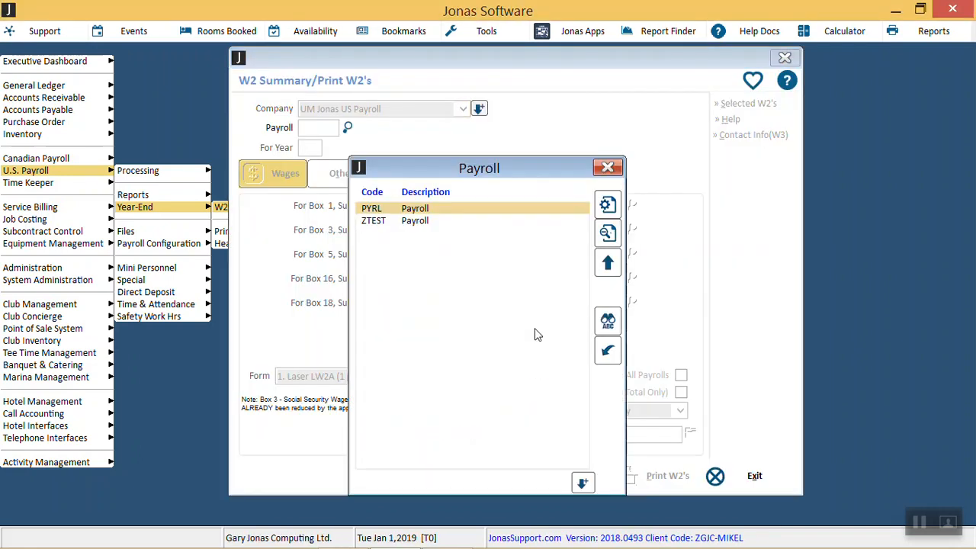
key(Return)
text(18)
key(Return)
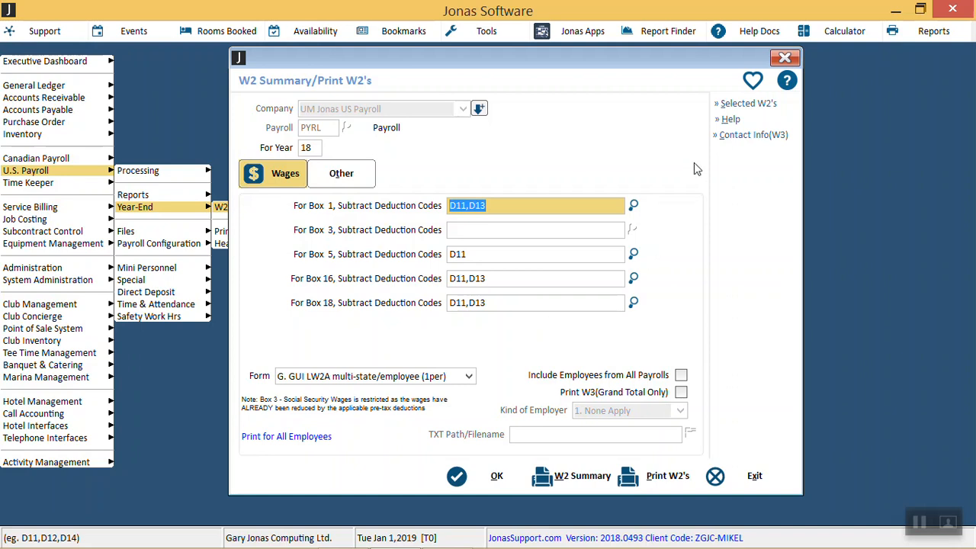
Step: Restrict the W2's to Selected Employees, choosing the second employee in the list, and accept the selection
click(730, 108)
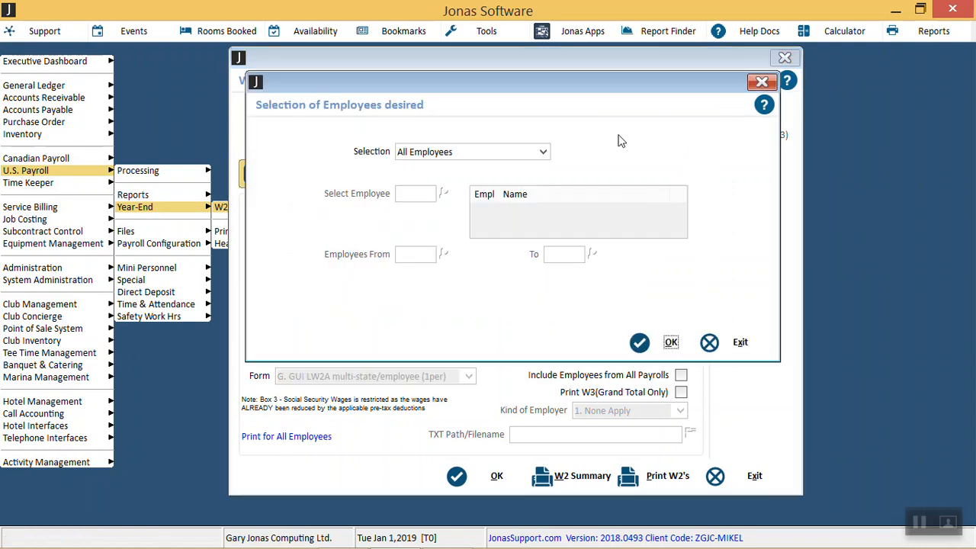
click(541, 153)
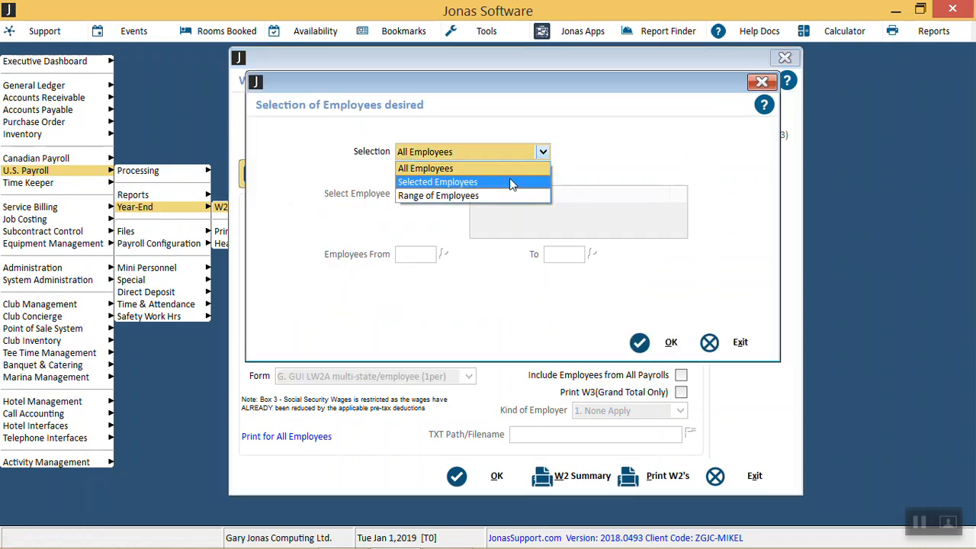
click(512, 183)
key(Return)
key(Return)
key(Return)
key(Down)
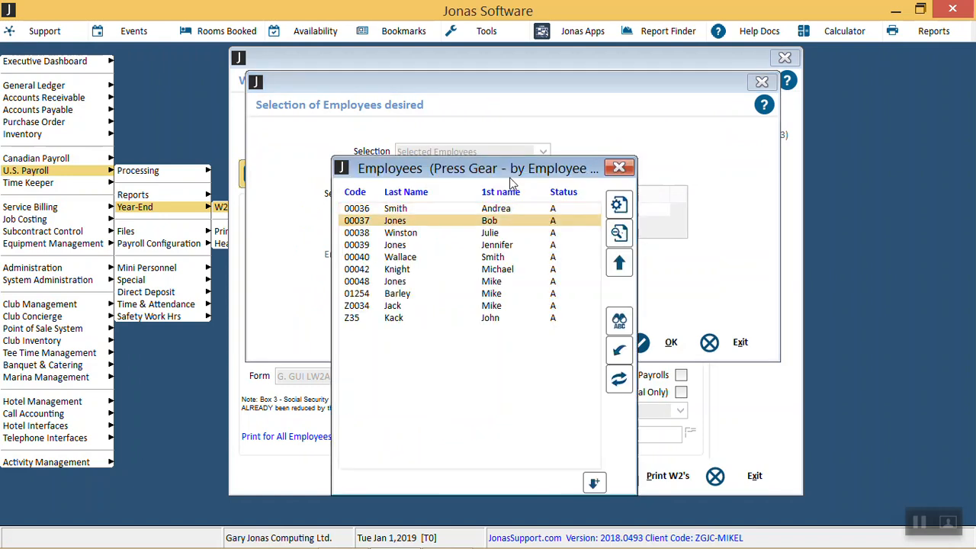
key(Return)
click(668, 343)
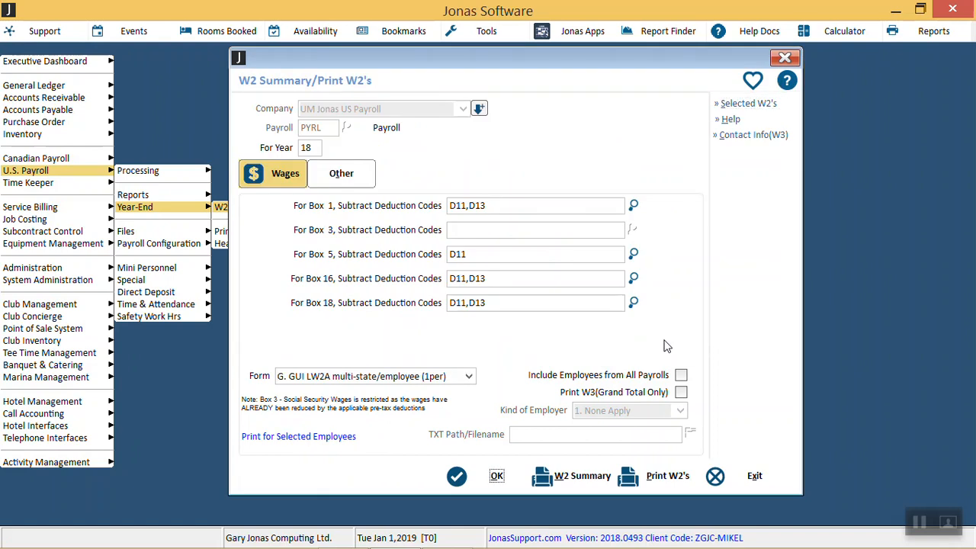
Step: Open the print destinations for the selected employee's W2, exit without printing, and reload W2 Summary/Print W2's for PYRL, year 18
click(662, 477)
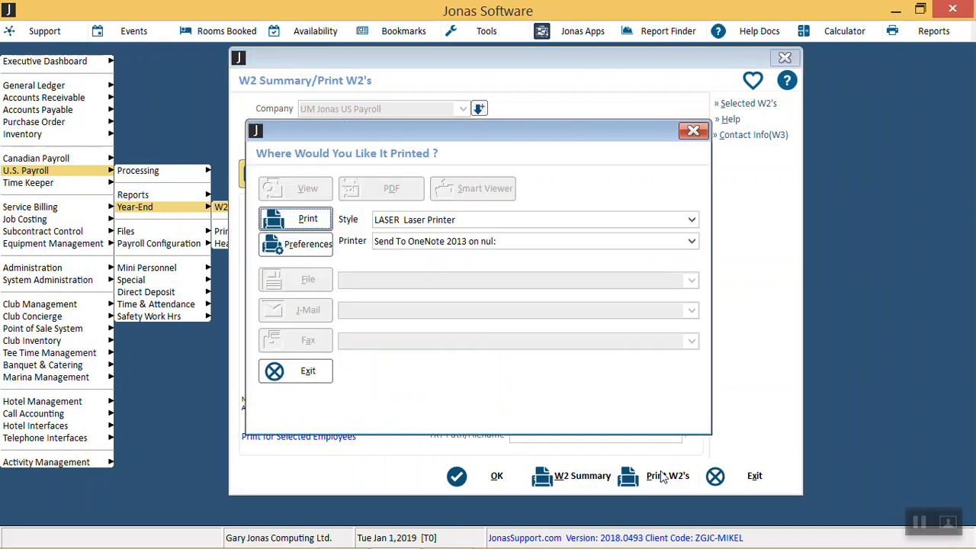
click(298, 373)
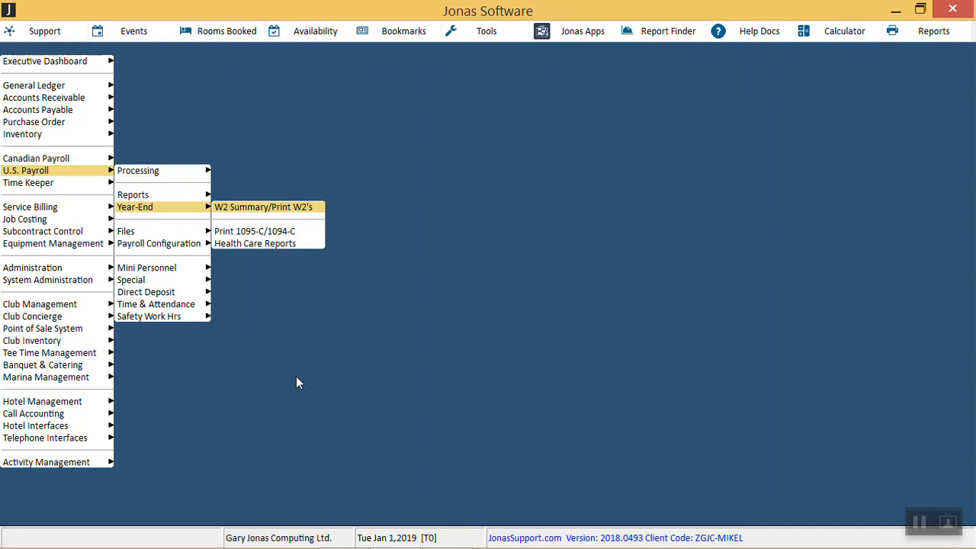
key(Return)
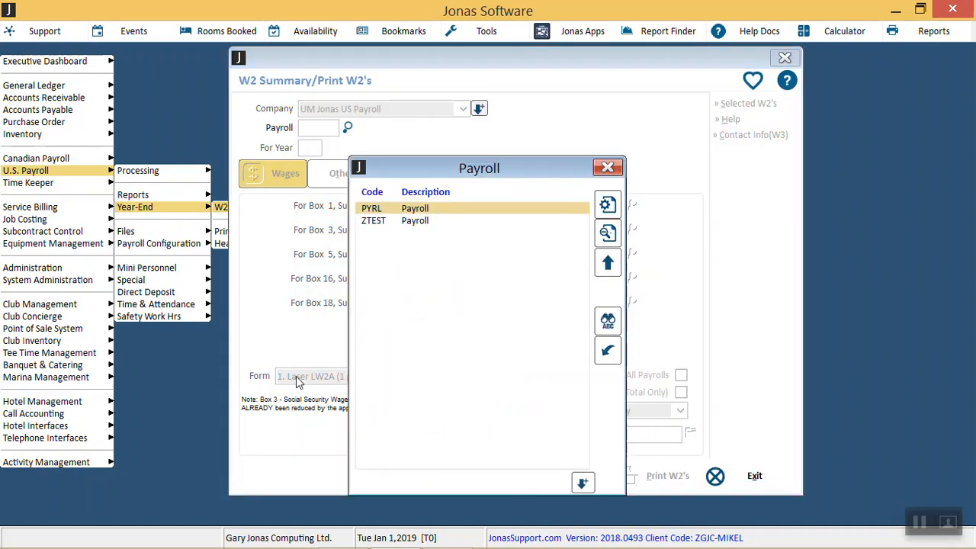
key(Return)
text(18)
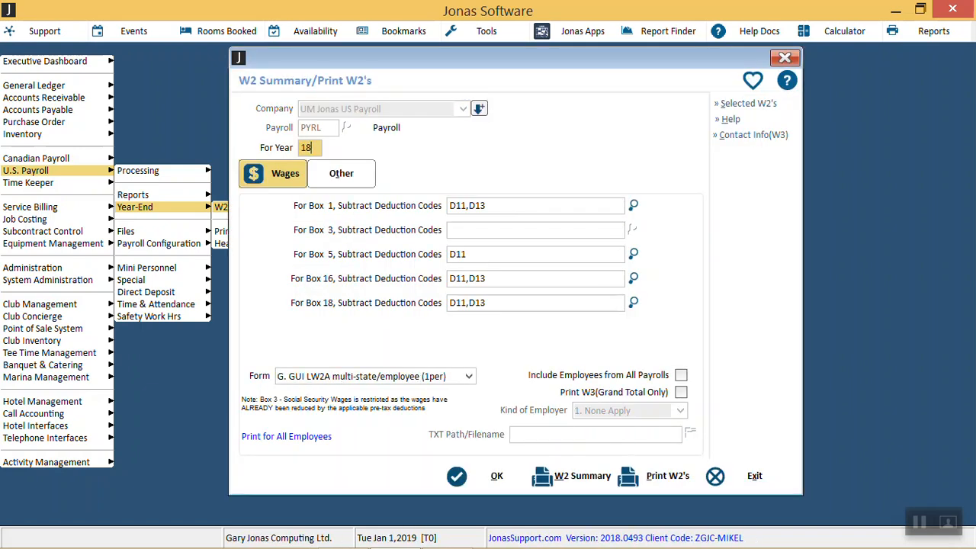
key(Return)
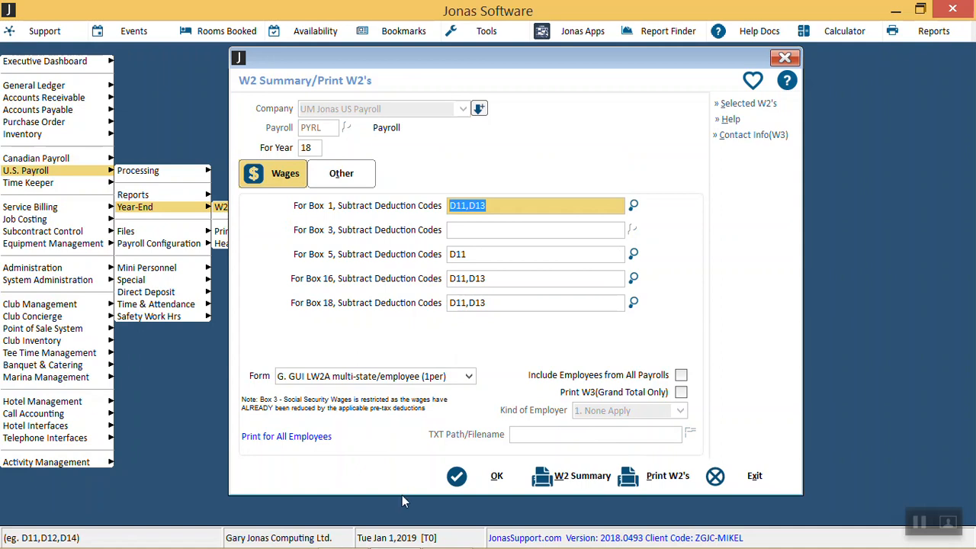
Step: Turn on Print W3 (Grand Total Only), and open and accept the Printed W3 Contact Info form
click(682, 394)
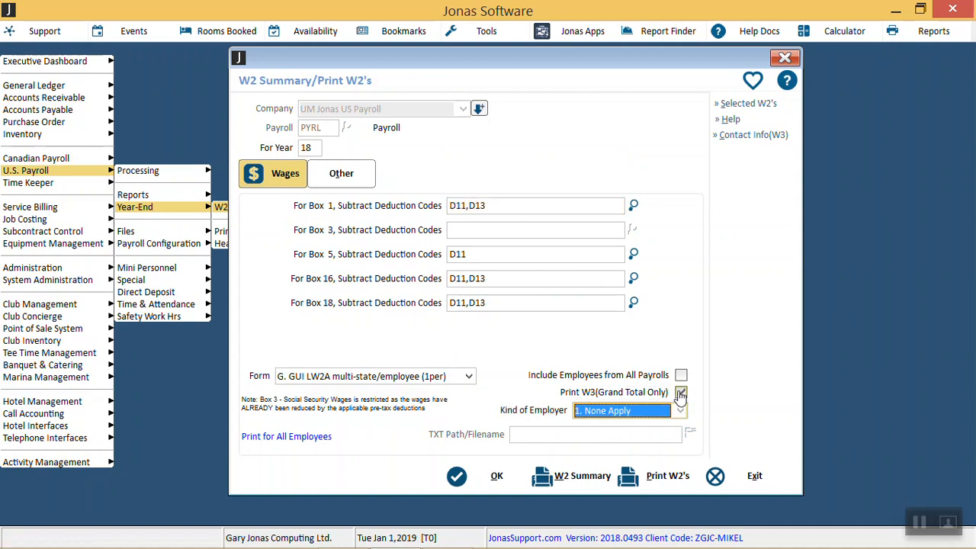
click(919, 525)
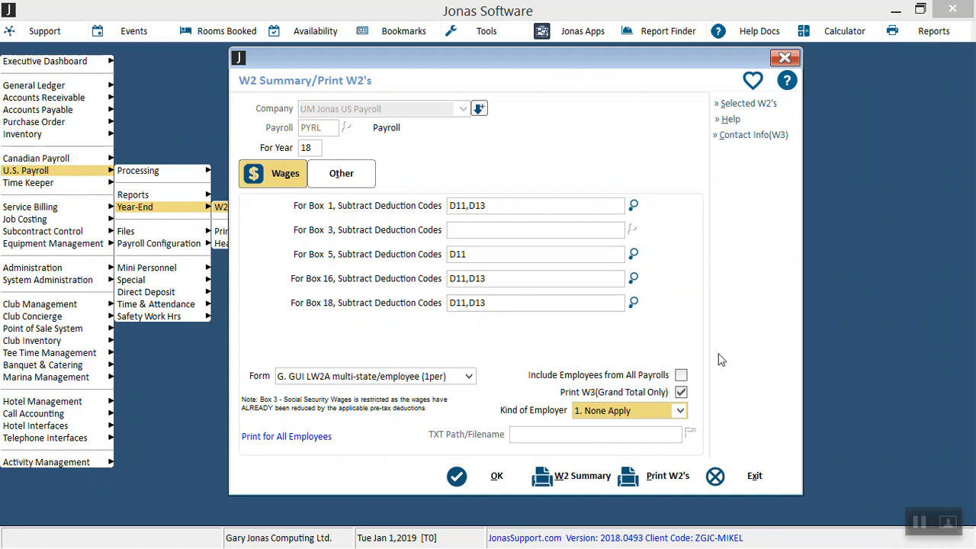
click(754, 134)
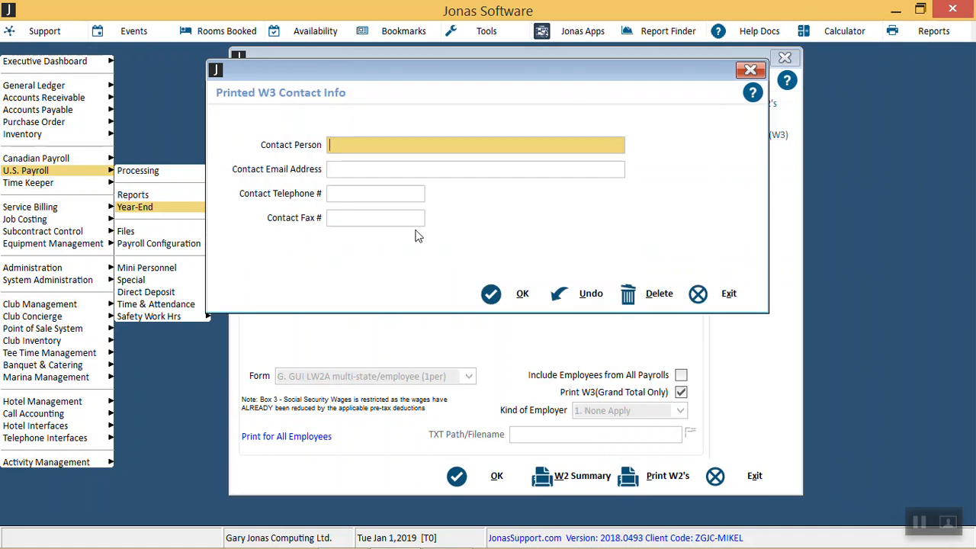
click(491, 294)
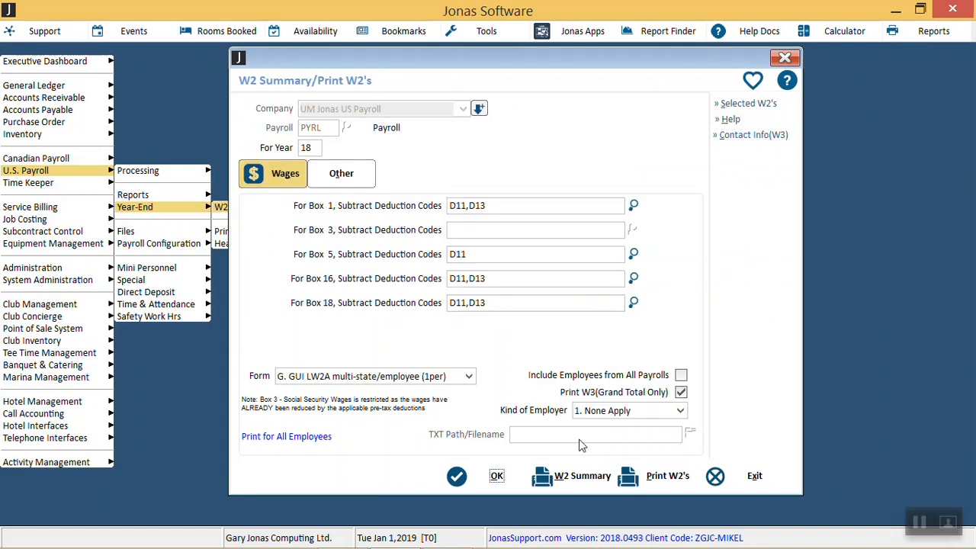
Step: Open the print destinations for the W3, exit without printing, and return to W2 Summary/Print W2's for PYRL, year 18
click(648, 477)
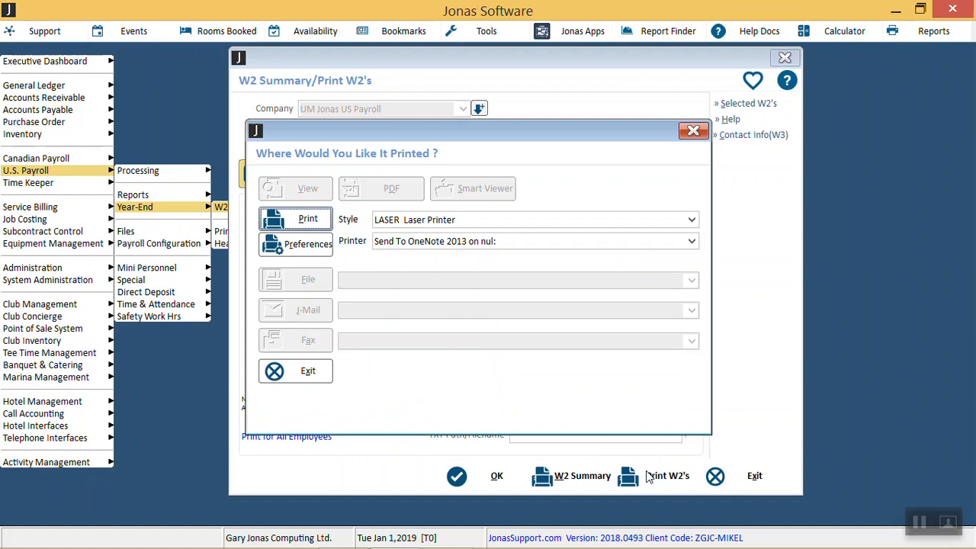
click(316, 382)
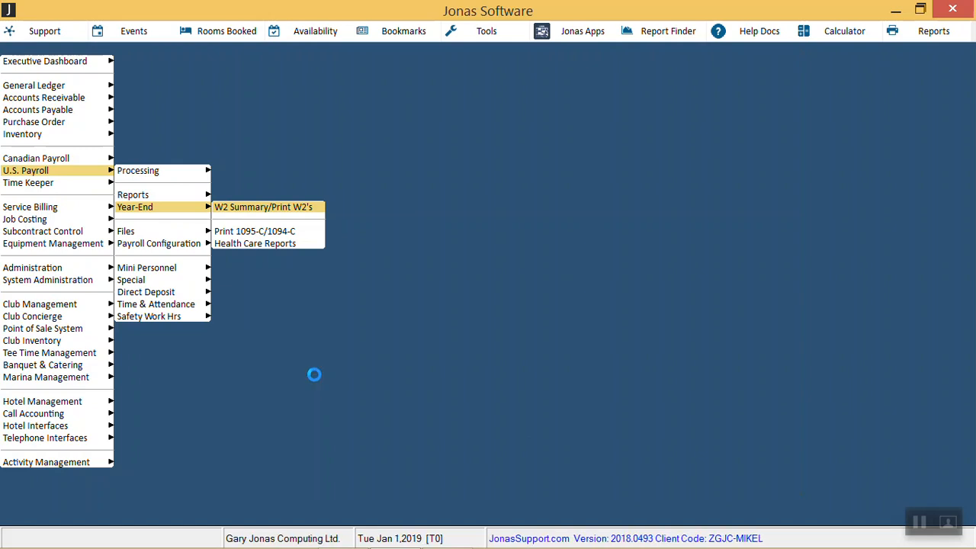
key(Return)
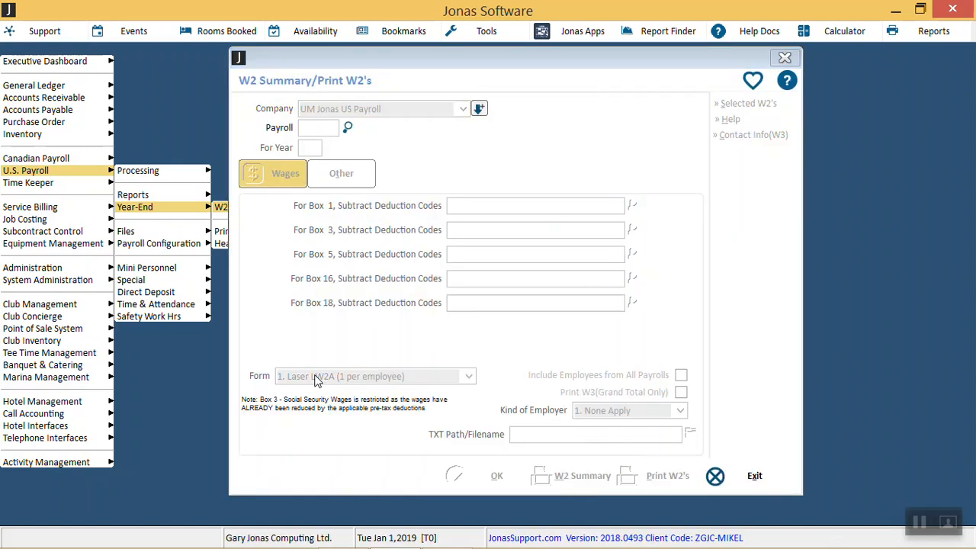
key(Return)
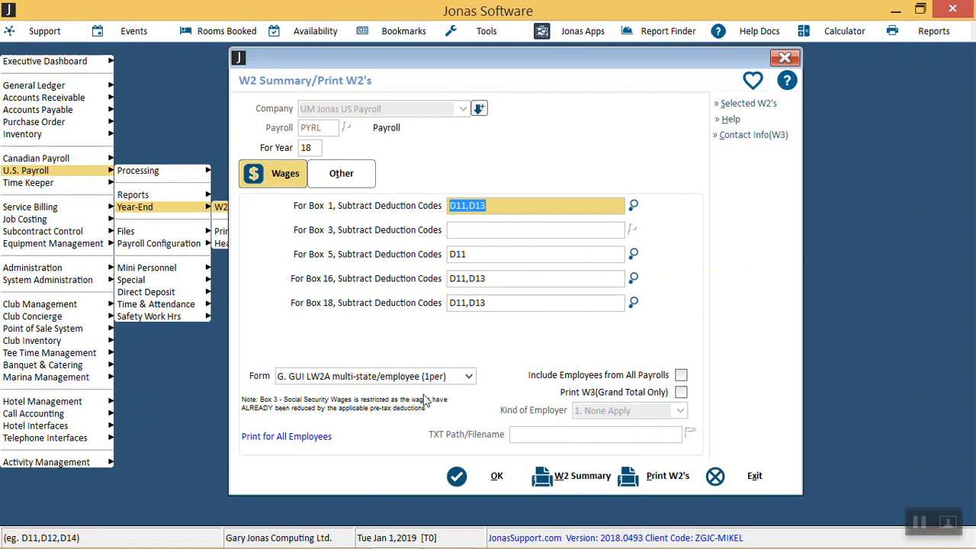
Step: Set the W2 form to P. W2 Magnetic Media (EFW2) and start the W2 print run
click(454, 381)
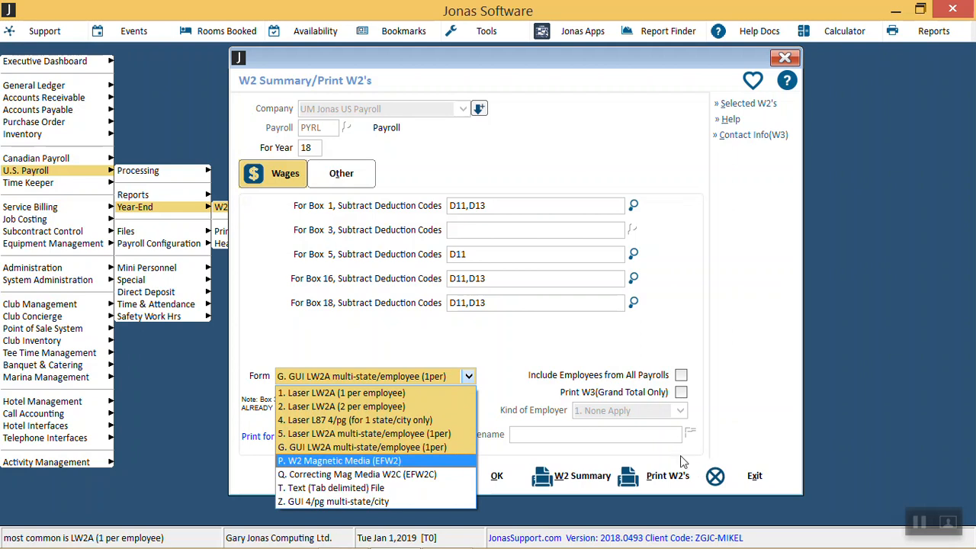
key(Tab)
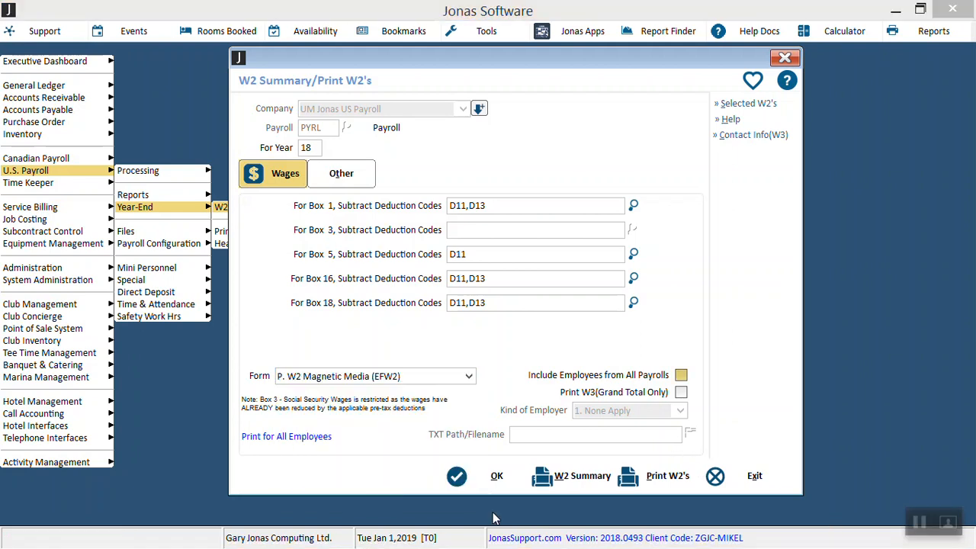
click(466, 377)
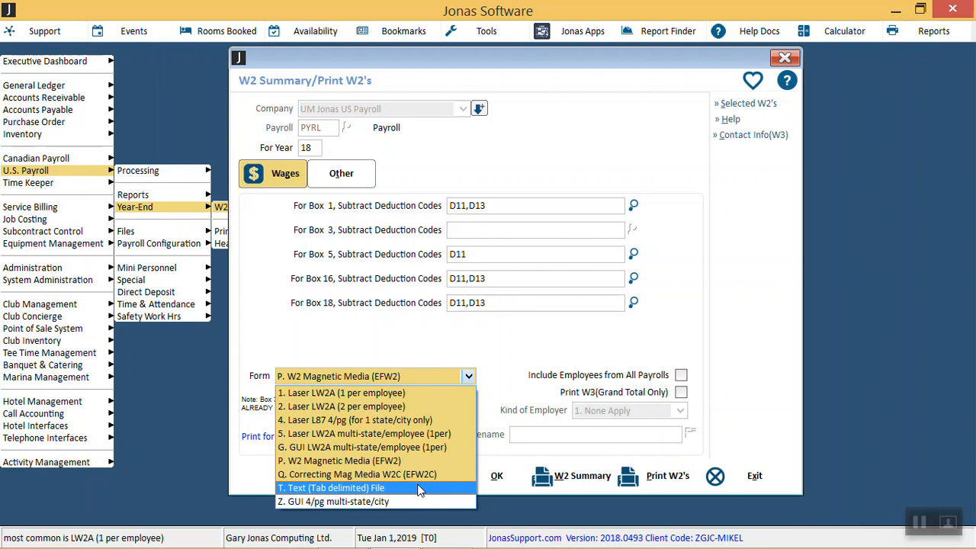
key(Up)
key(Up)
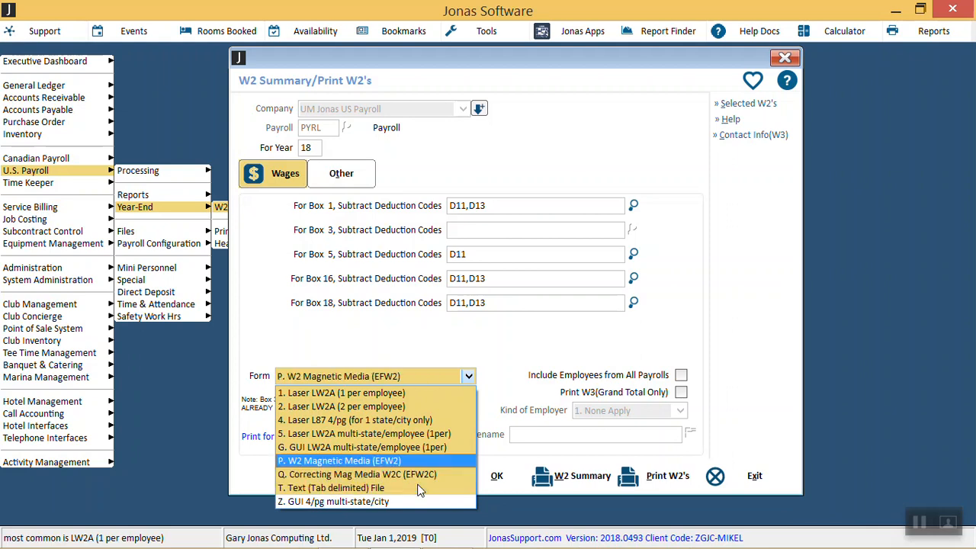
key(Return)
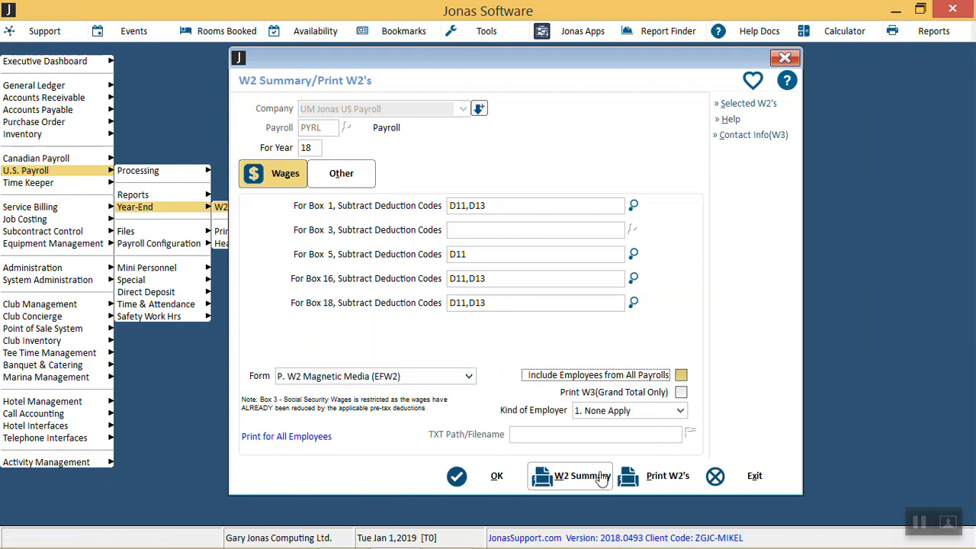
click(650, 484)
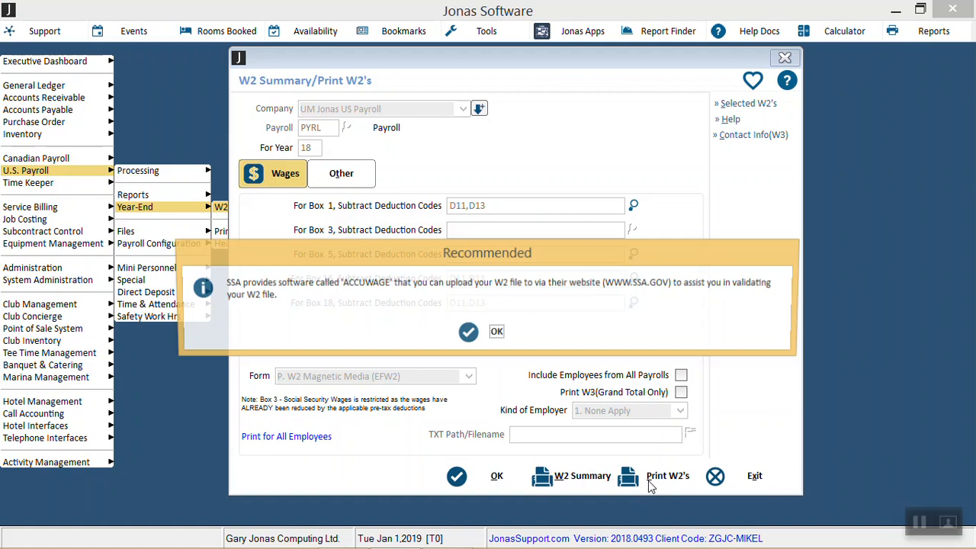
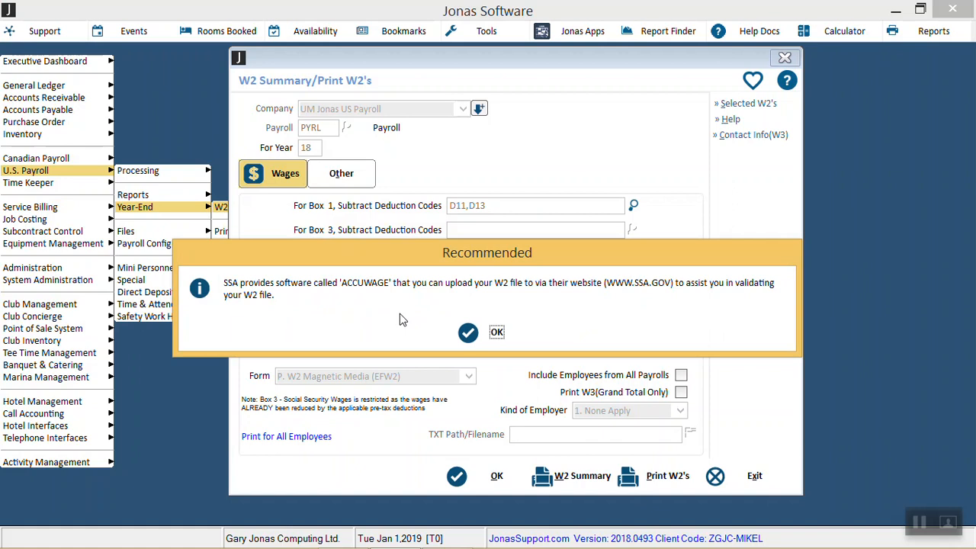
Step: Create the EFW2 file W2REPORT2018 from the Magnetic Media W2 form, leaving the state code blank for SSA
click(494, 333)
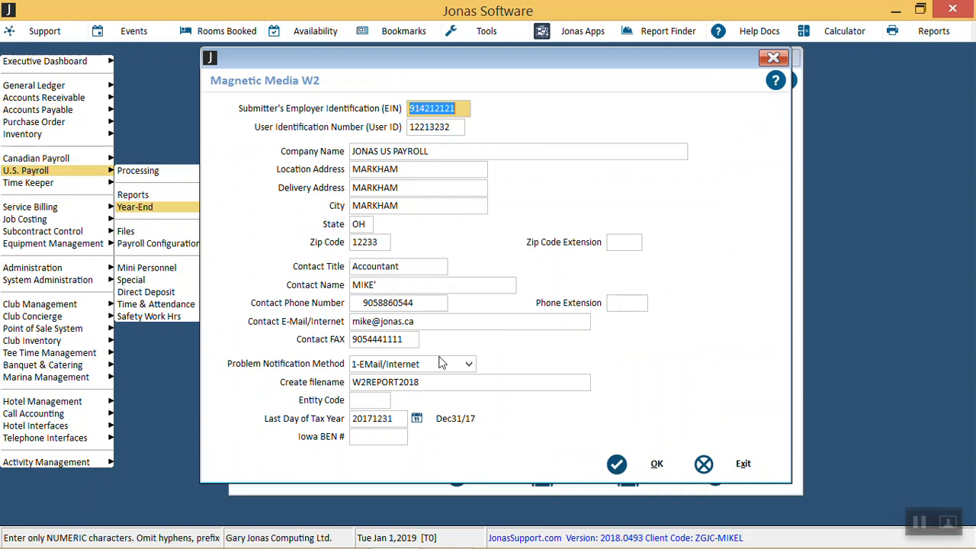
click(433, 379)
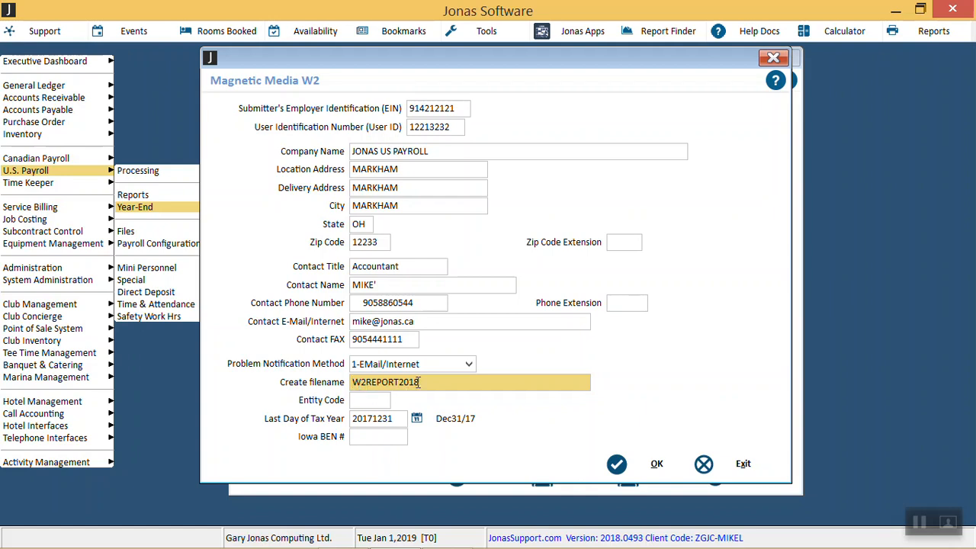
key(Tab)
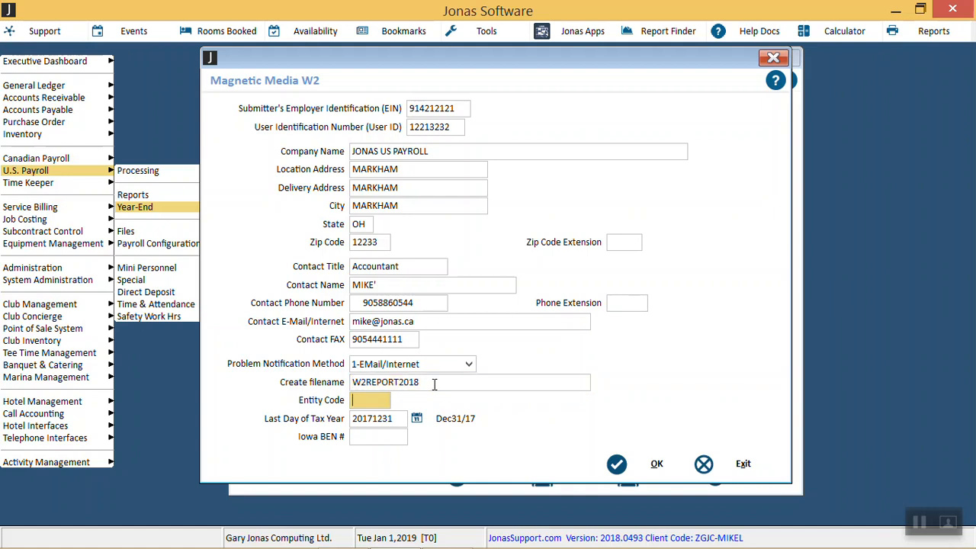
key(Tab)
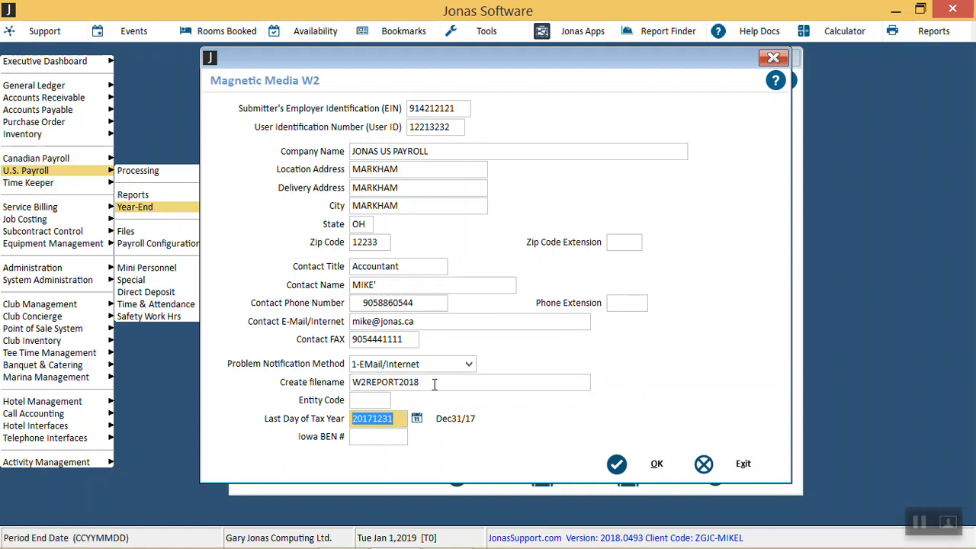
key(Tab)
key(Tab)
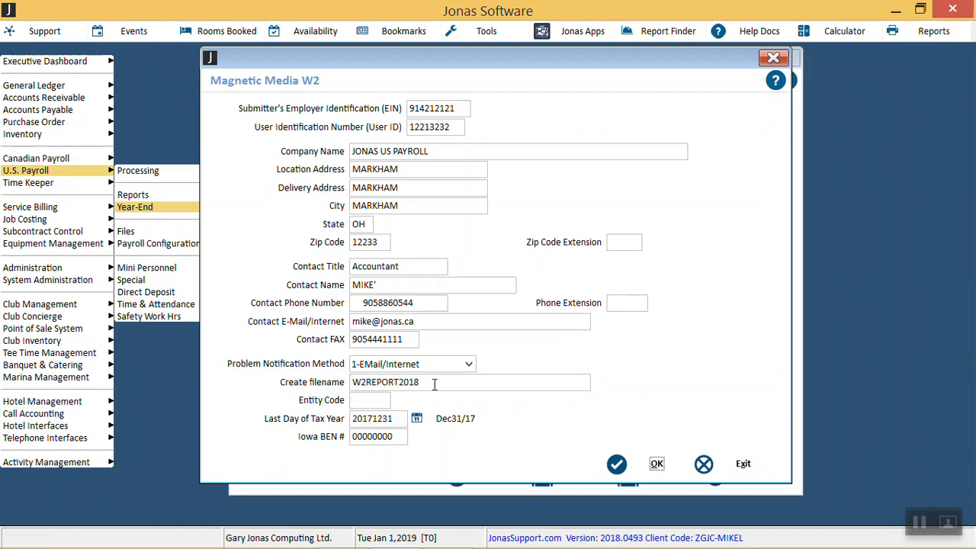
key(Return)
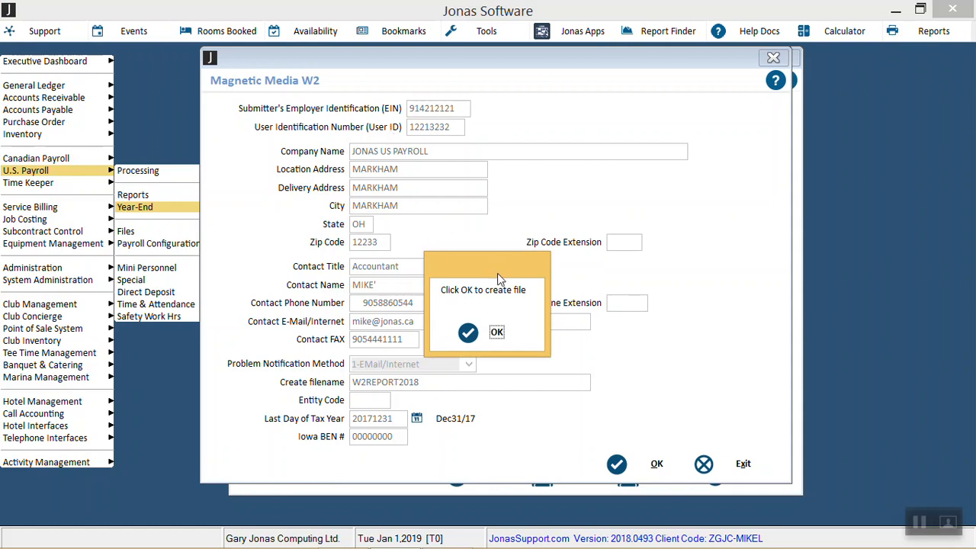
click(497, 333)
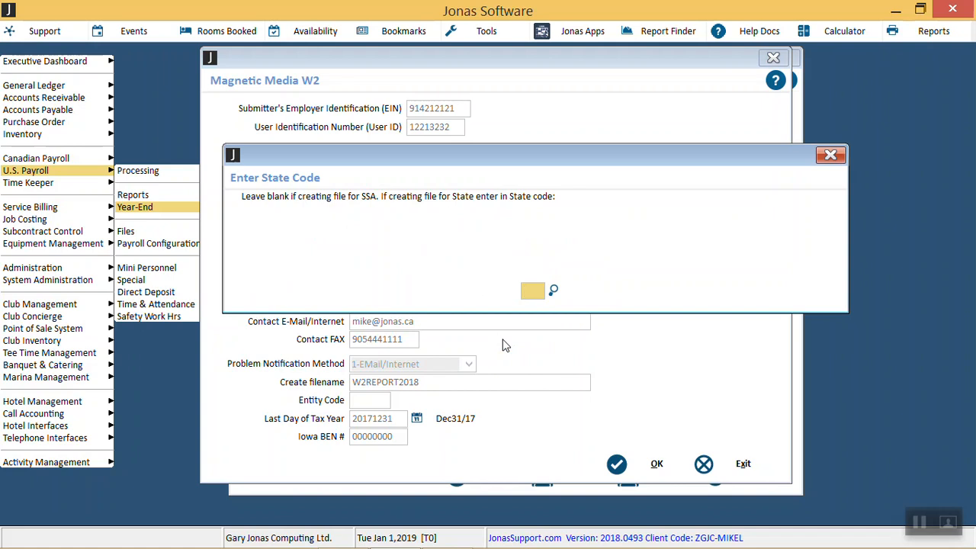
key(Return)
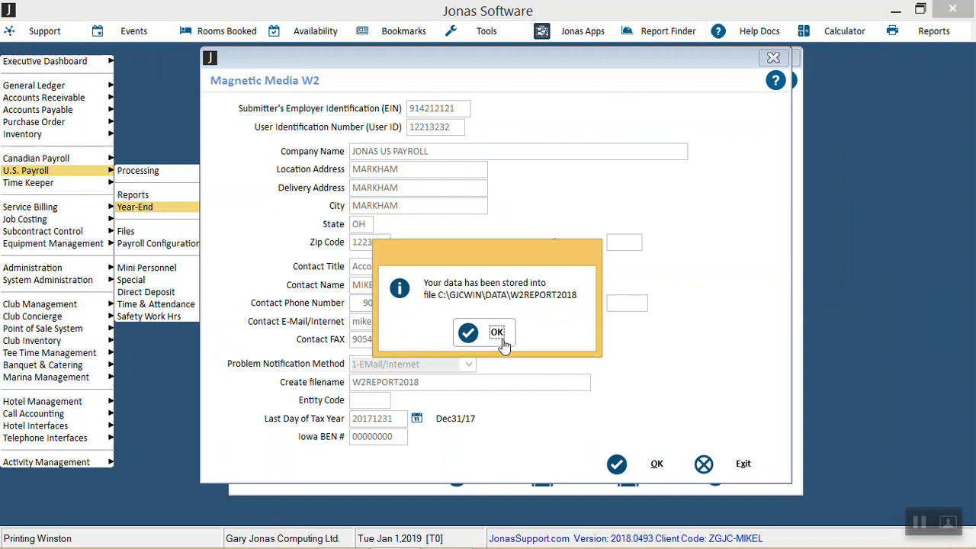
click(497, 333)
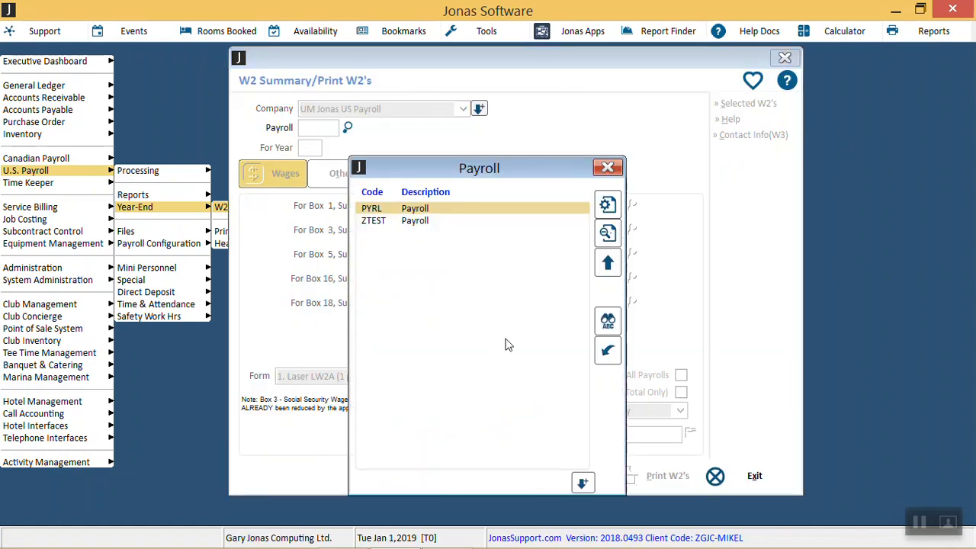
Step: Reload W2 Summary for PYRL, year 18, and run P. W2 Magnetic Media (EFW2) through to the Magnetic Media W2 form
key(Return)
text(18)
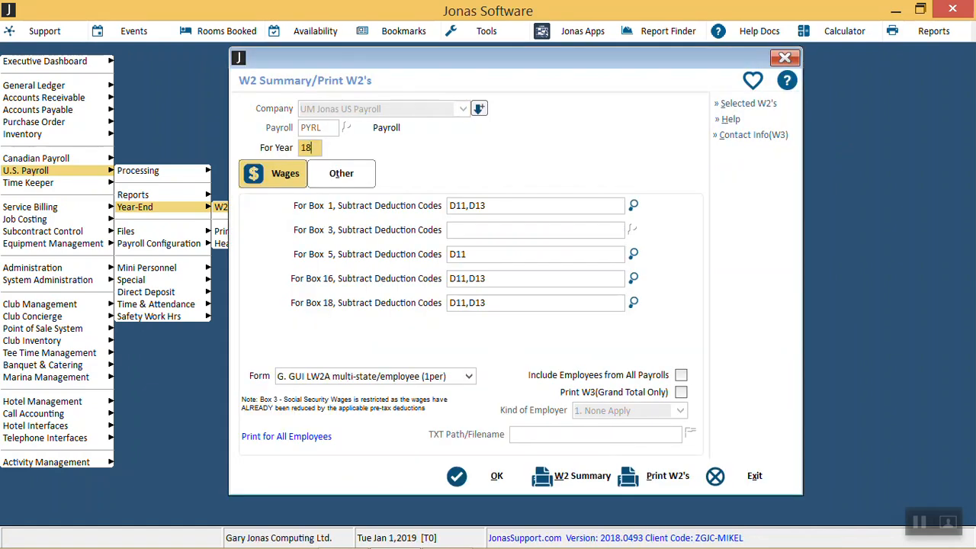
key(Return)
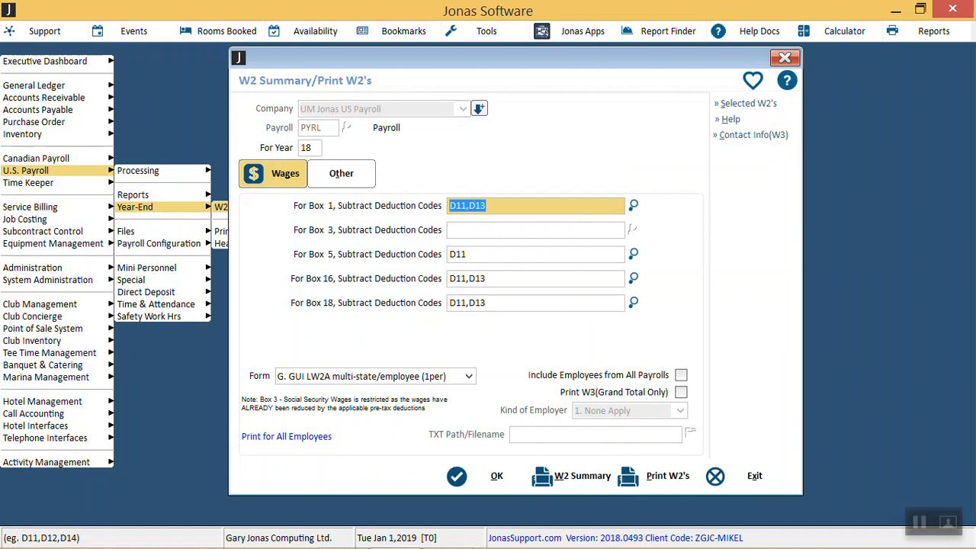
click(469, 377)
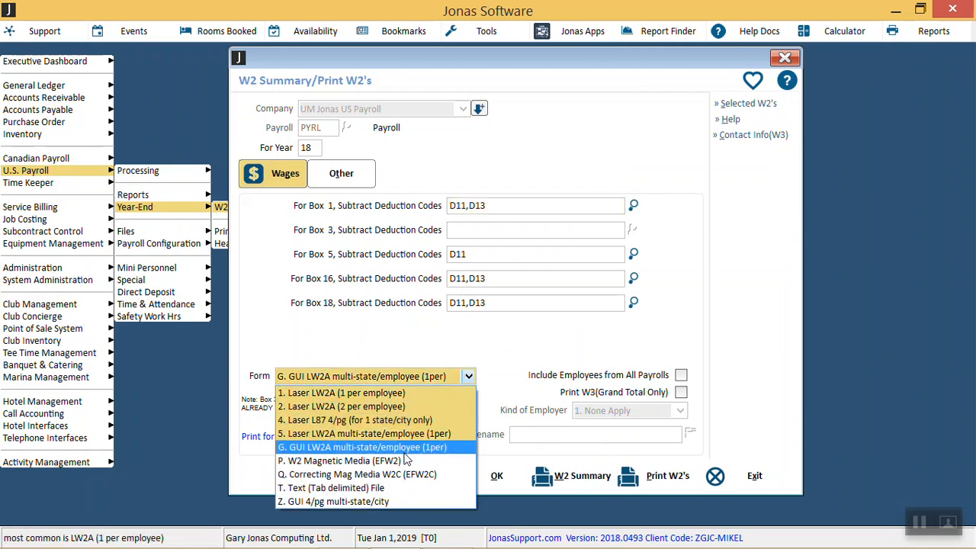
click(405, 461)
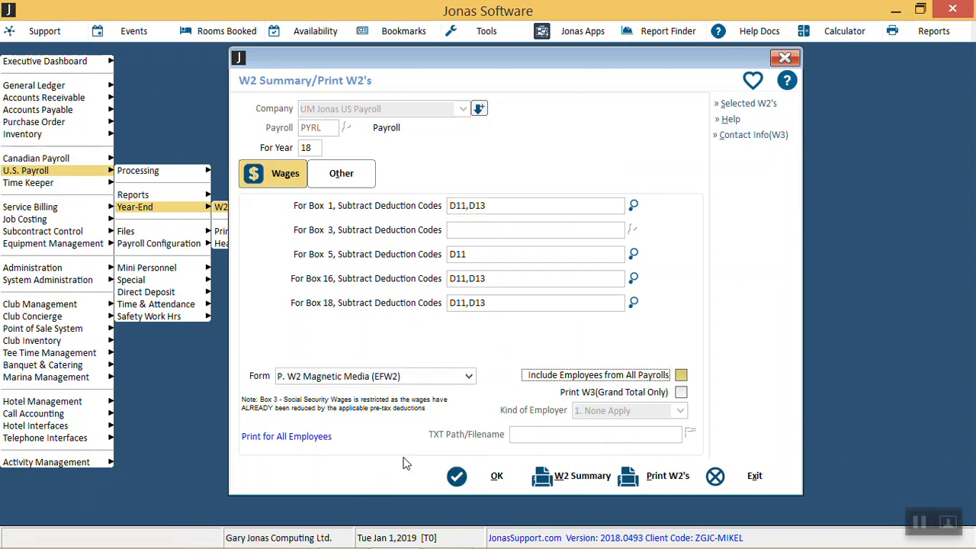
click(655, 484)
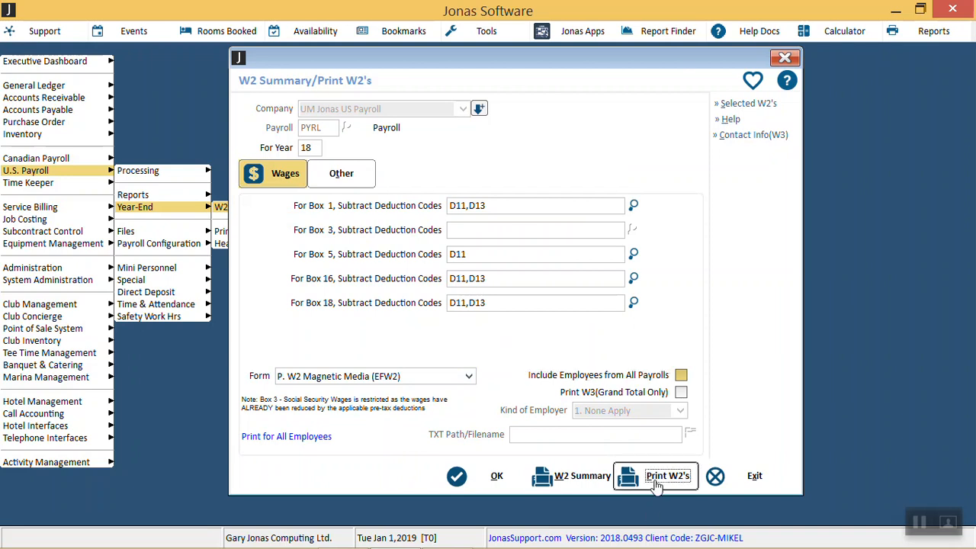
click(500, 336)
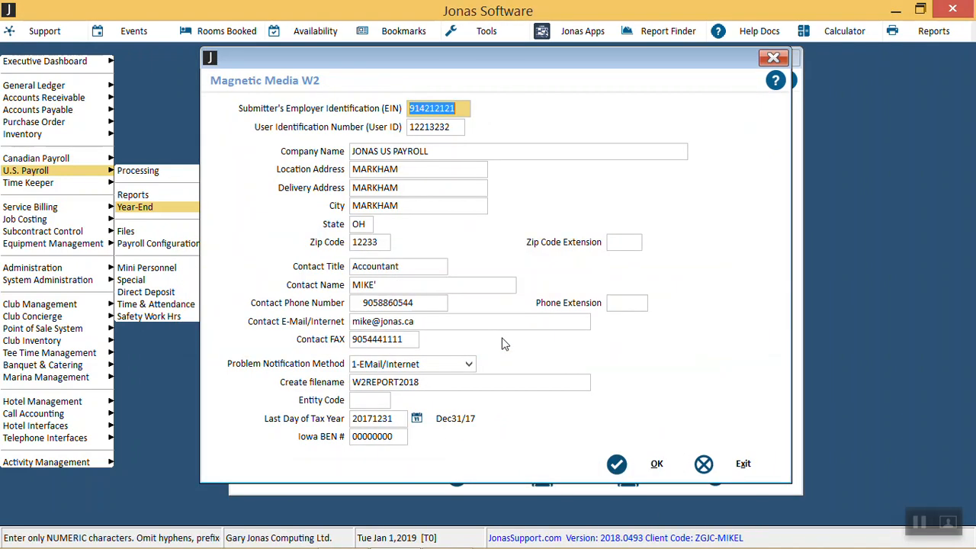
Step: Set the magnetic media file name to W2REPORT2018OH, keeping the remaining form fields as they are
click(428, 381)
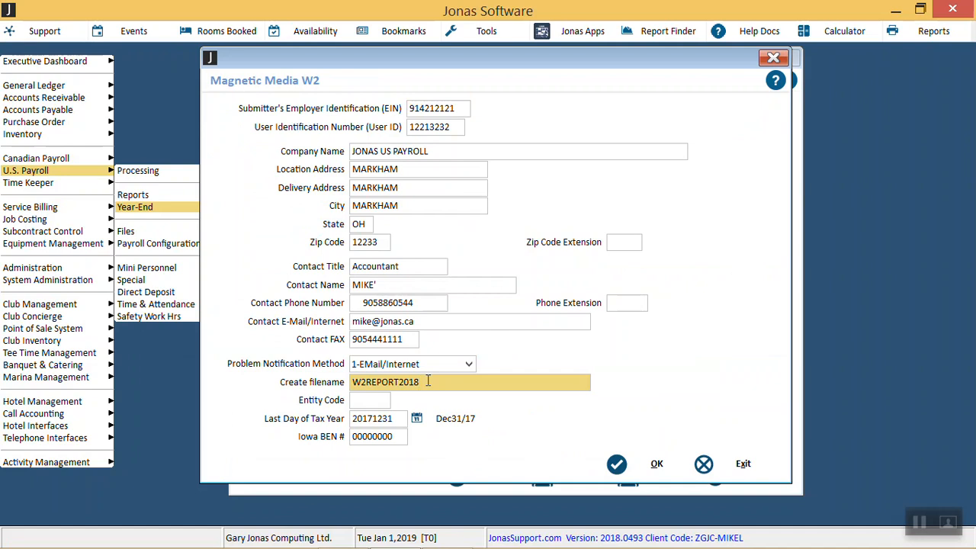
text(OH)
key(Tab)
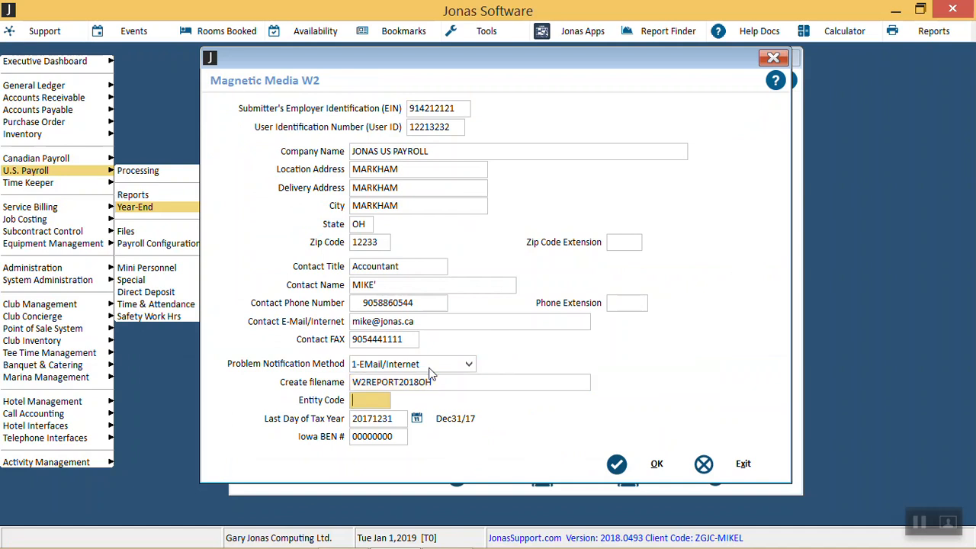
key(Tab)
key(Tab)
key(Tab)
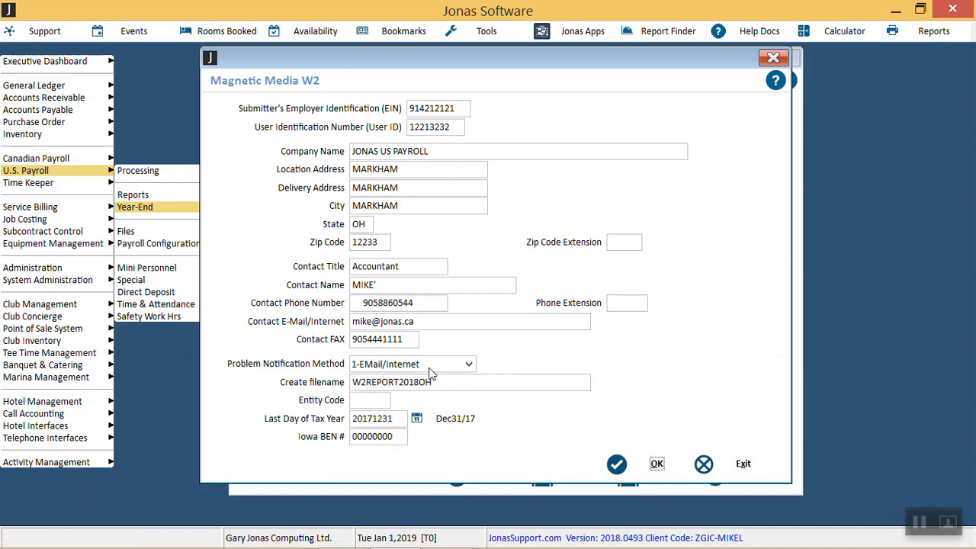
Step: Create the state W2 file using state code OH and acknowledge its storage
key(Return)
key(Return)
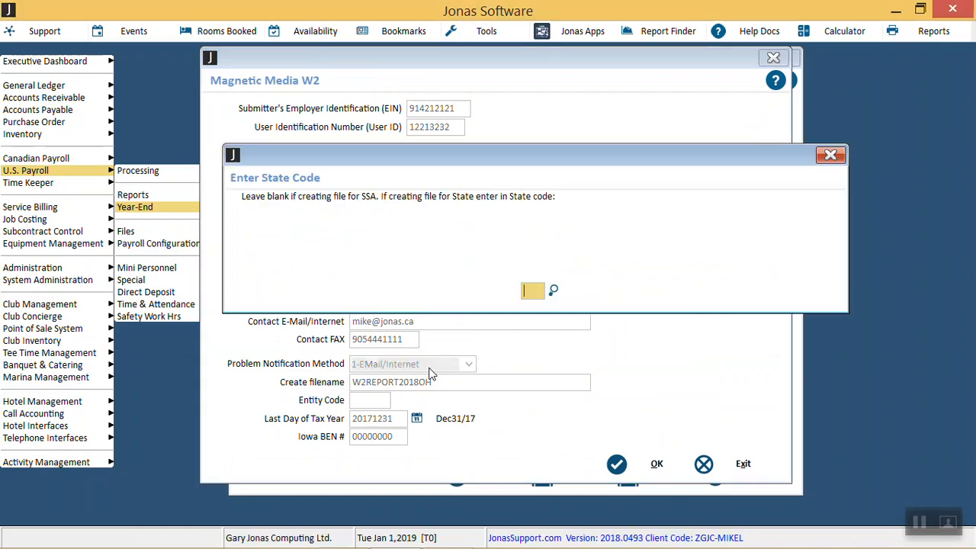
text(OH)
key(Return)
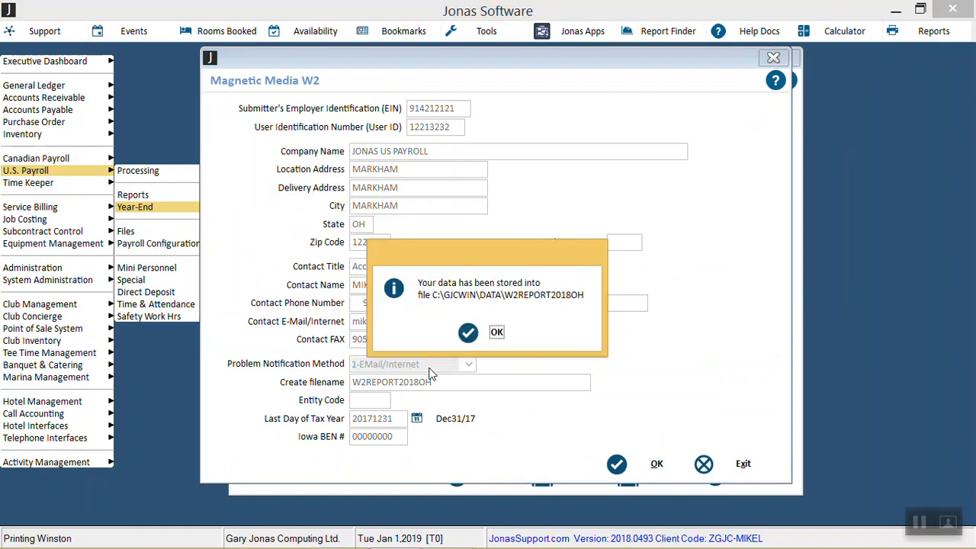
key(Return)
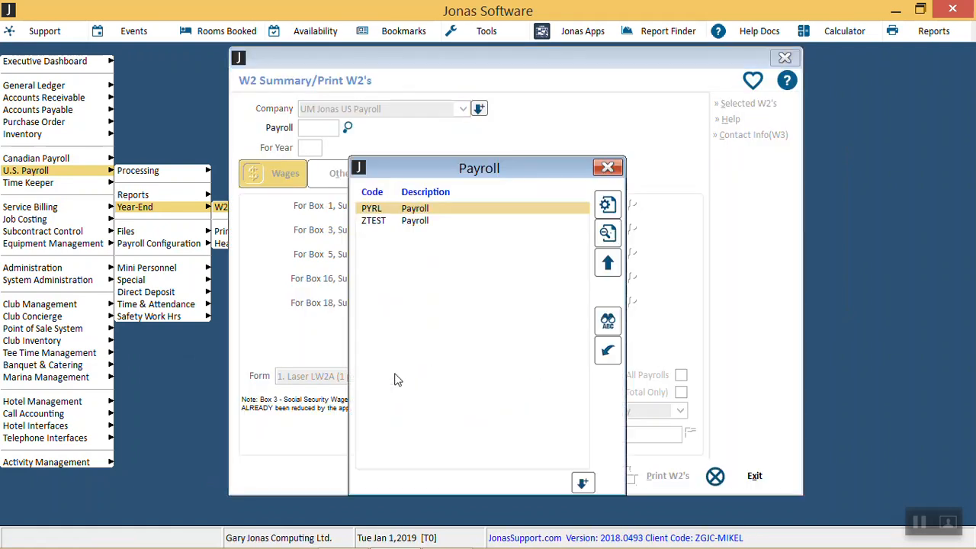
Step: For PYRL, year 18, turn on Include Employees from All Payrolls, accept the warning, and exit W2 Summary without printing
key(Return)
text(18)
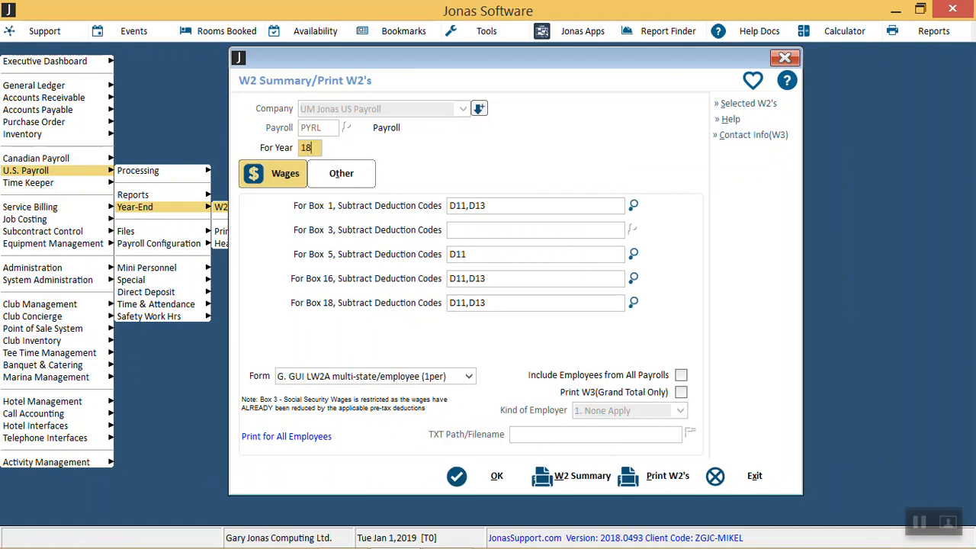
key(Return)
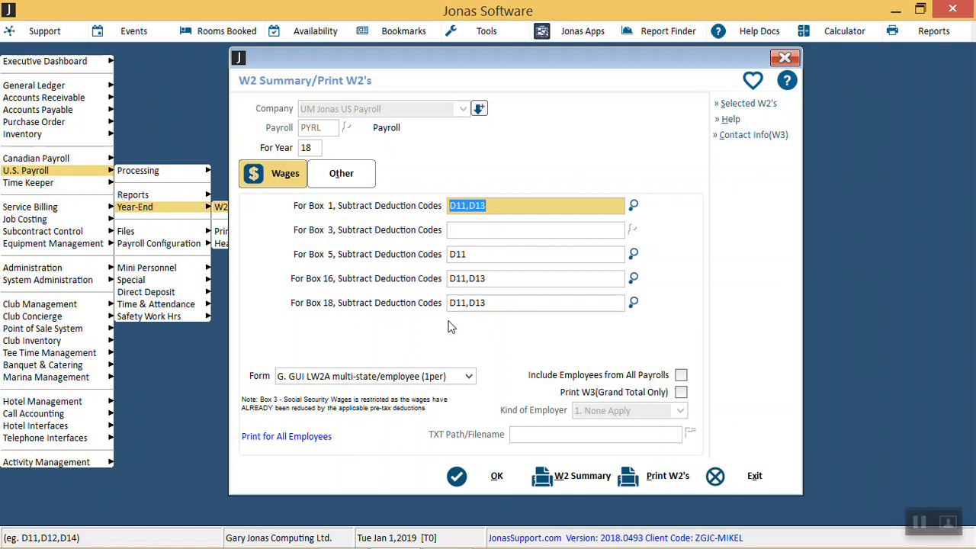
click(680, 376)
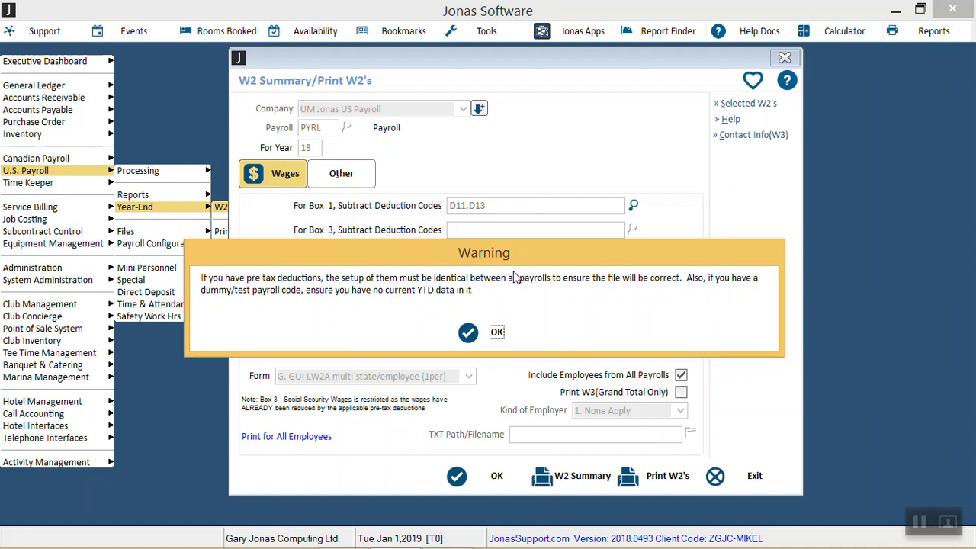
click(497, 332)
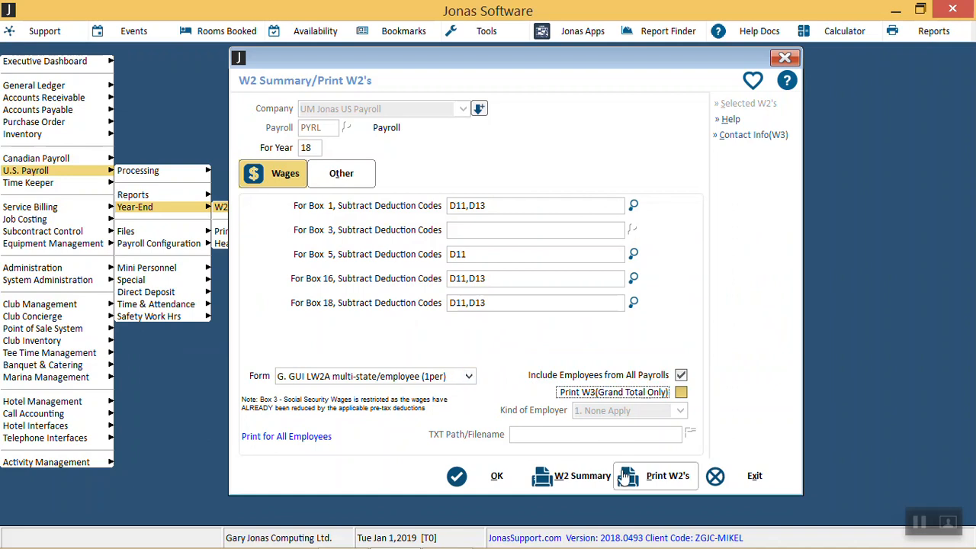
click(735, 478)
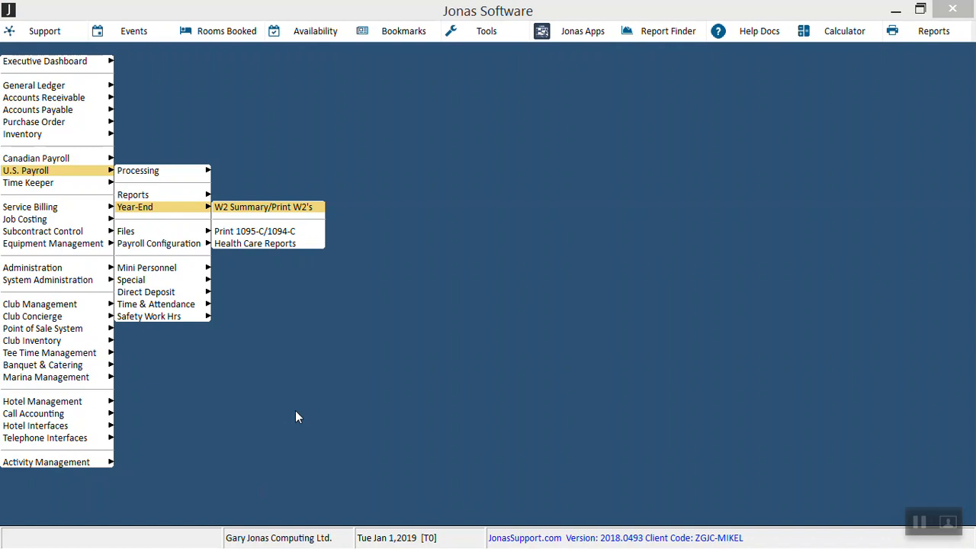
Step: Open the Payroll Profile from the U.S. Payroll configuration and load payroll code PYRL
click(196, 245)
click(195, 246)
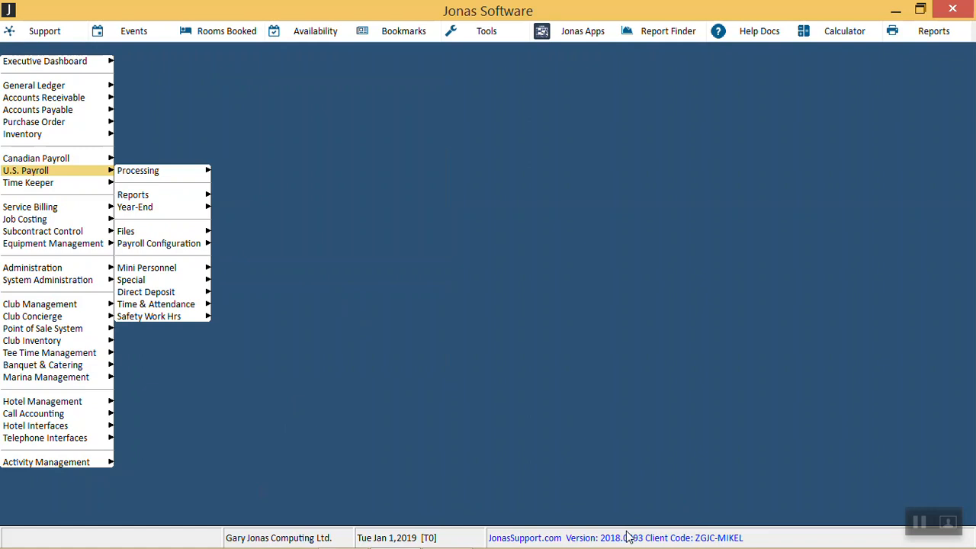
key(Escape)
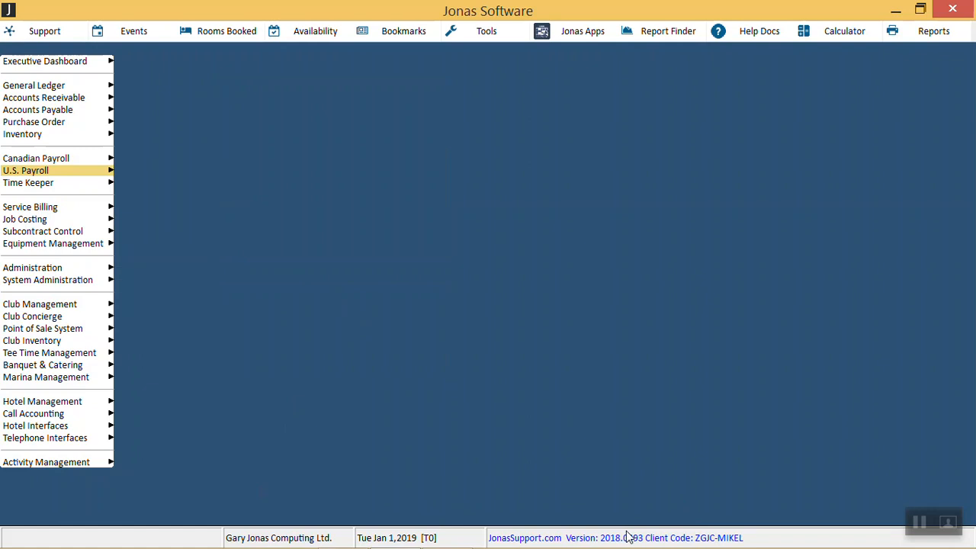
key(Right)
key(Down)
key(Down)
key(Down)
key(Down)
key(Right)
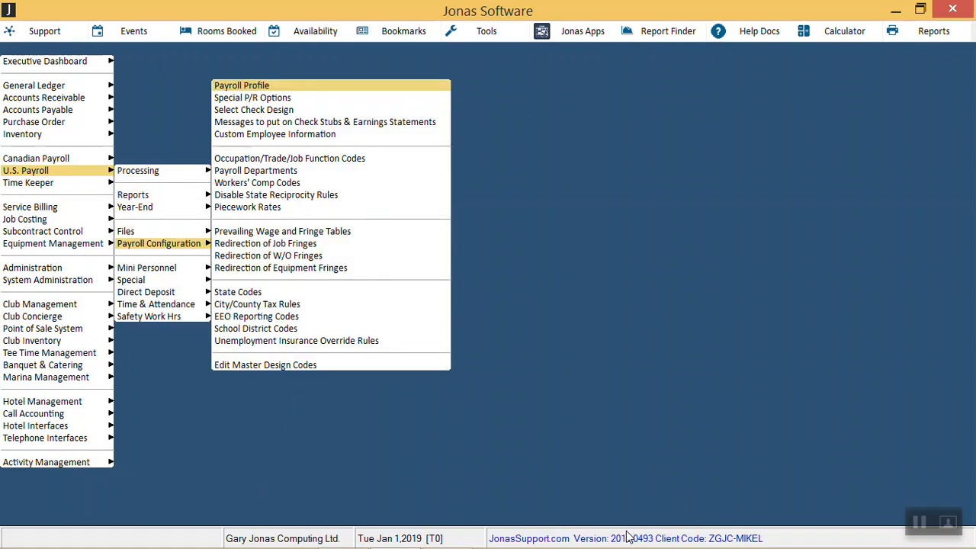
key(Return)
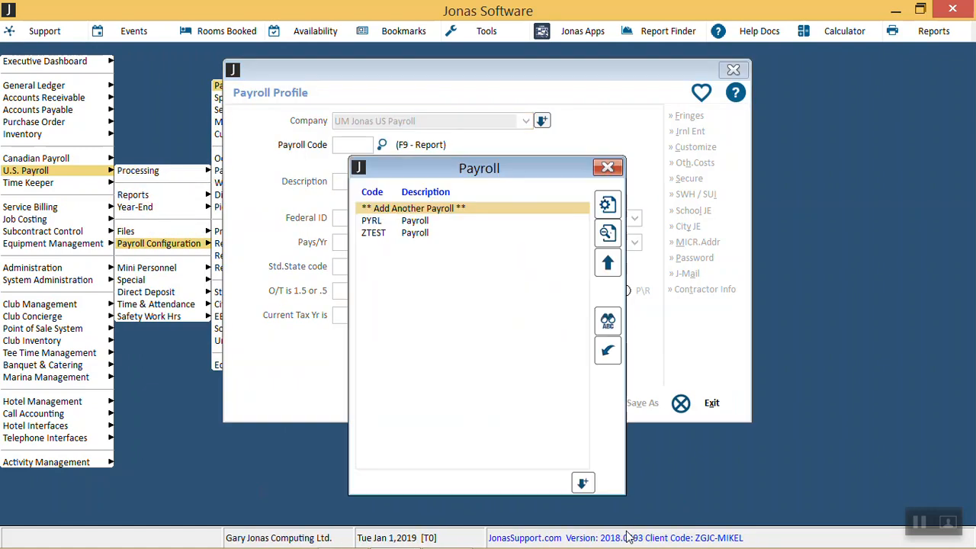
key(Down)
key(Return)
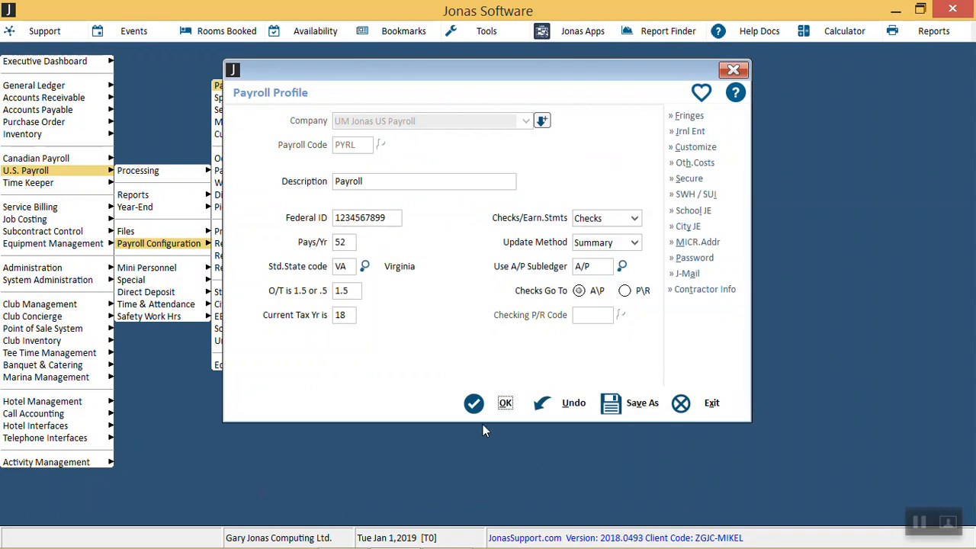
Step: Set PYRL's current tax year to 19, save the profile, and exit Payroll Profile
drag(353, 315, 276, 319)
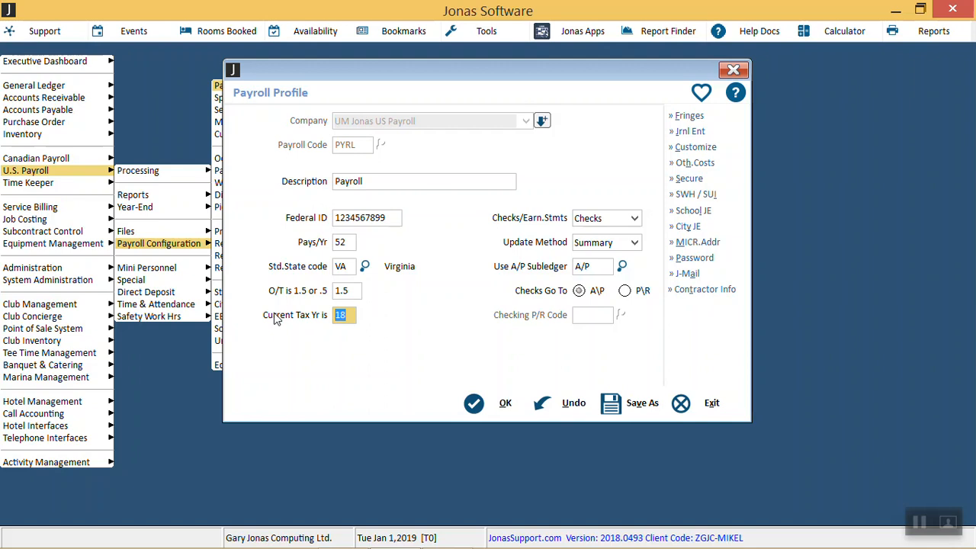
text(19)
key(Tab)
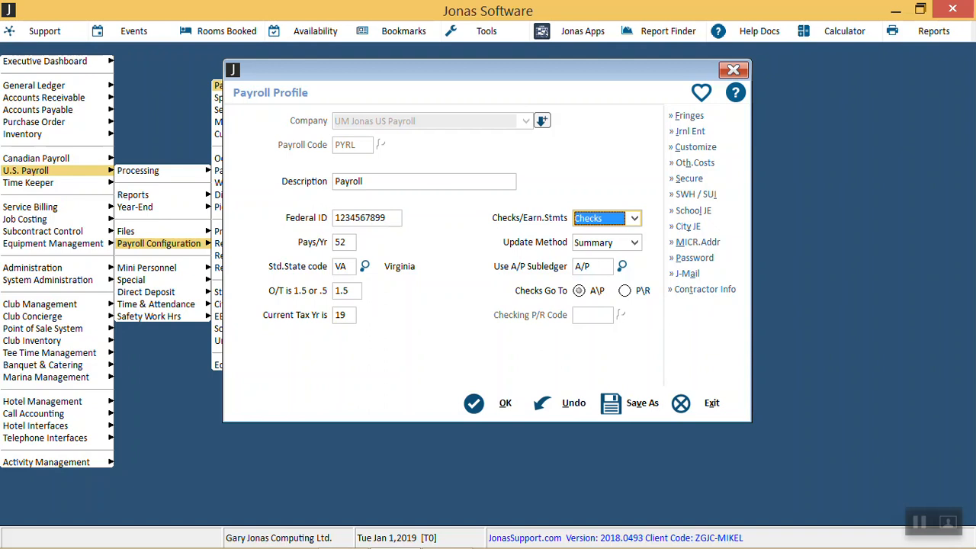
click(508, 410)
key(Escape)
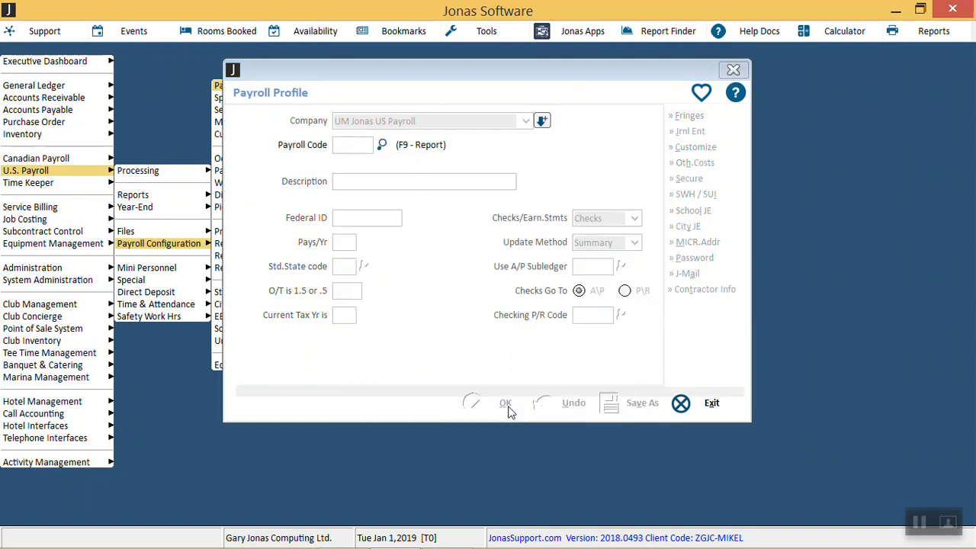
key(Escape)
key(Escape)
Step: Open Setup New Pay Periods from U.S. Payroll processing
key(Up)
key(Up)
key(Up)
key(Right)
key(Down)
key(Up)
key(Return)
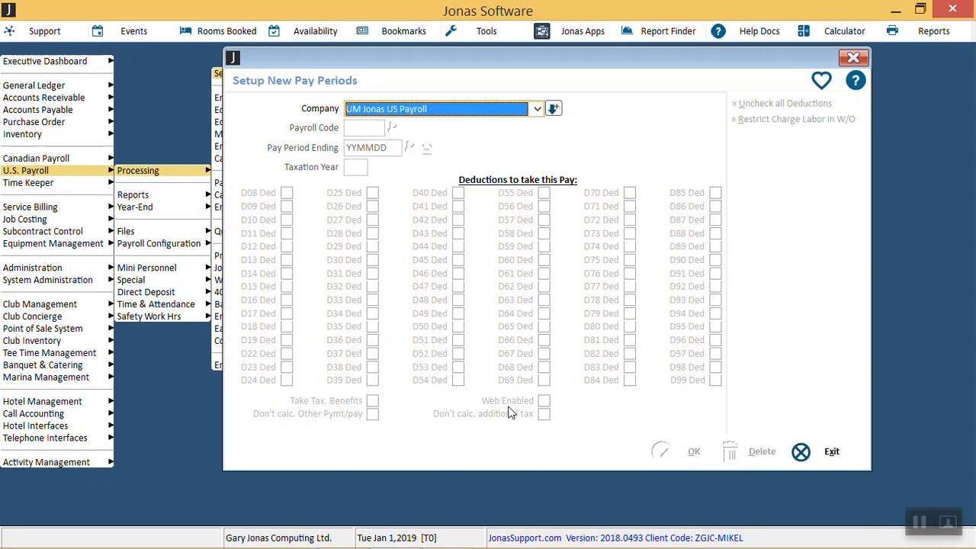
Step: Start a new PYRL pay period ending Jan 01, 2019, check its taxation year, and exit without saving
key(Return)
key(Return)
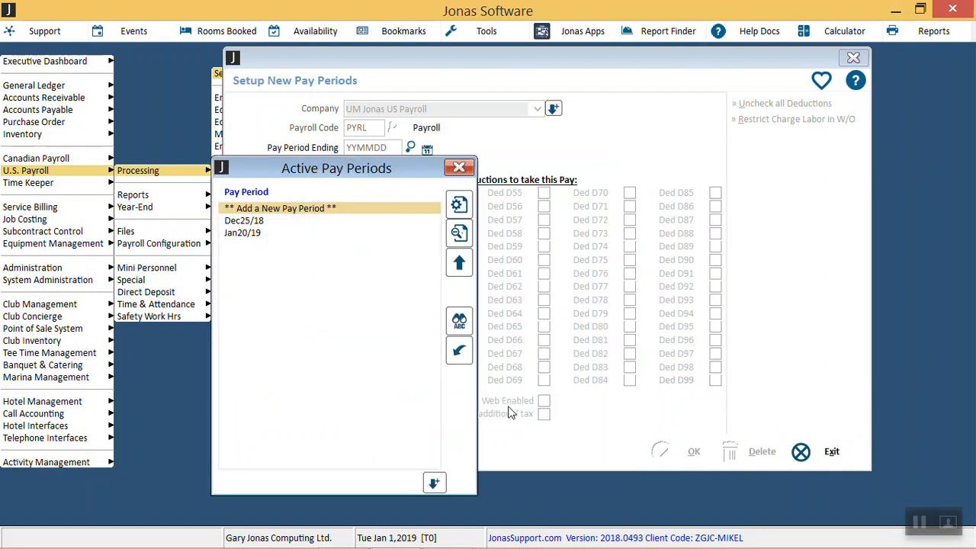
key(Return)
text(0101)
key(Return)
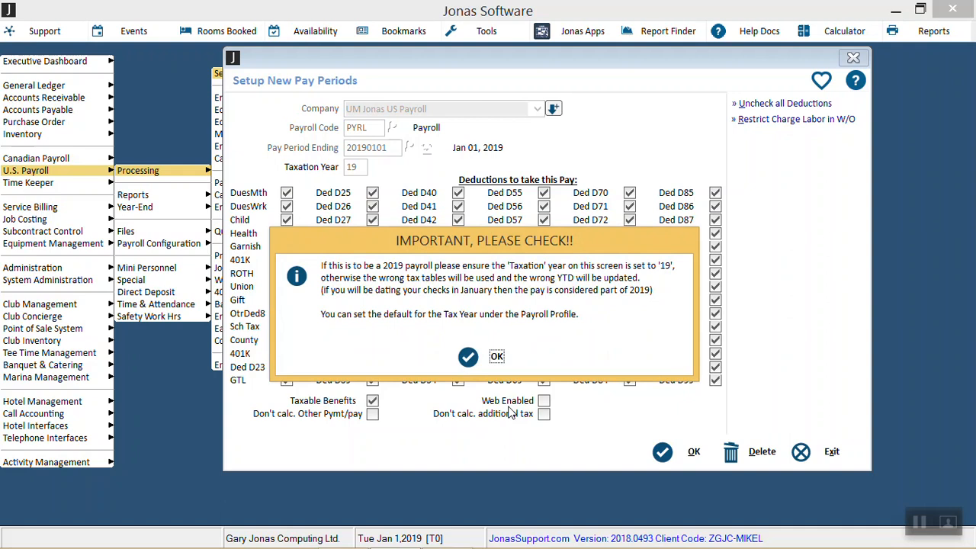
click(496, 356)
click(357, 172)
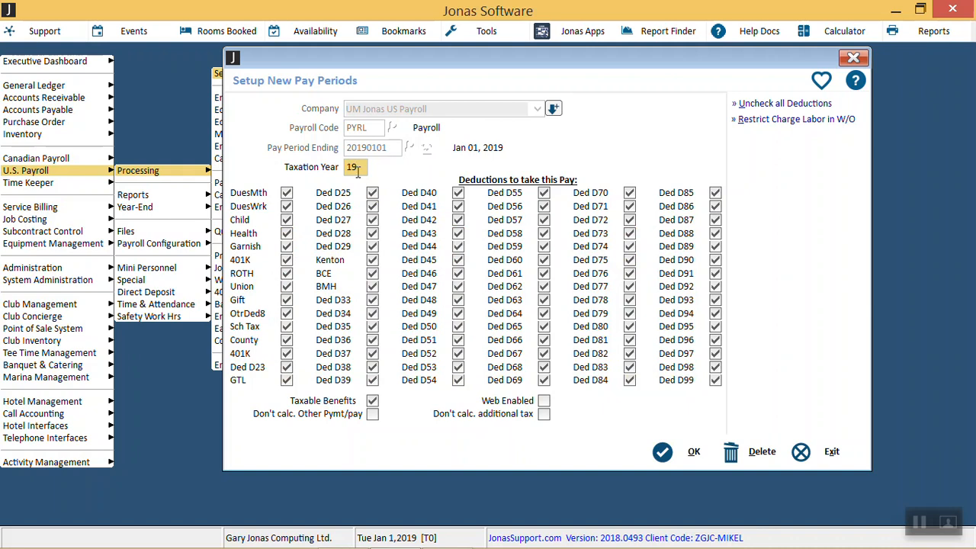
click(831, 452)
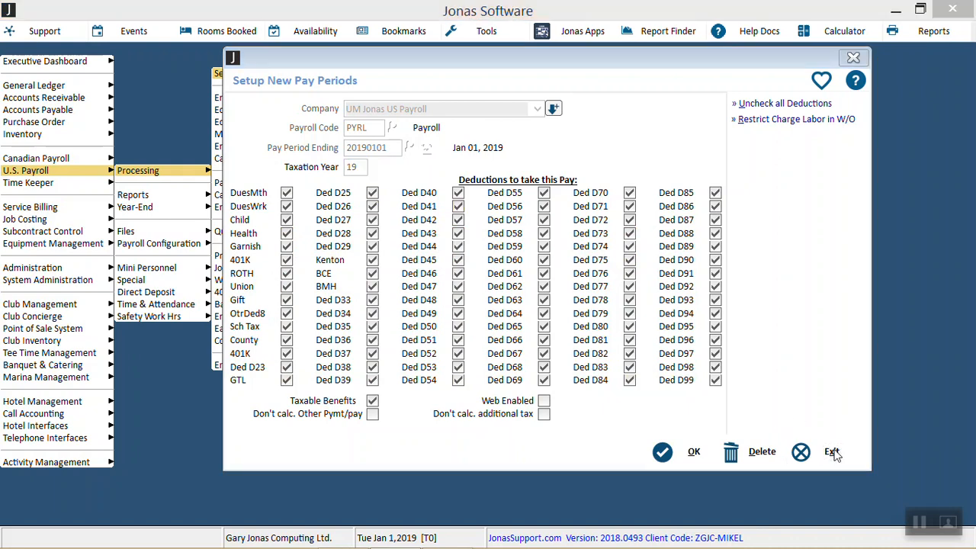
click(499, 333)
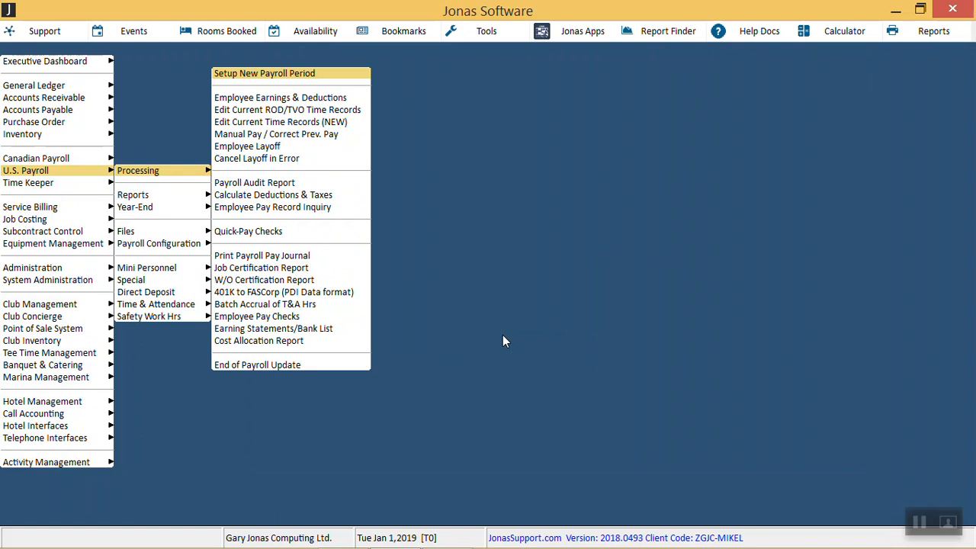
Step: Open City/County Tax Rules from the U.S. Payroll configuration
key(Escape)
key(Down)
key(Down)
key(Down)
key(Down)
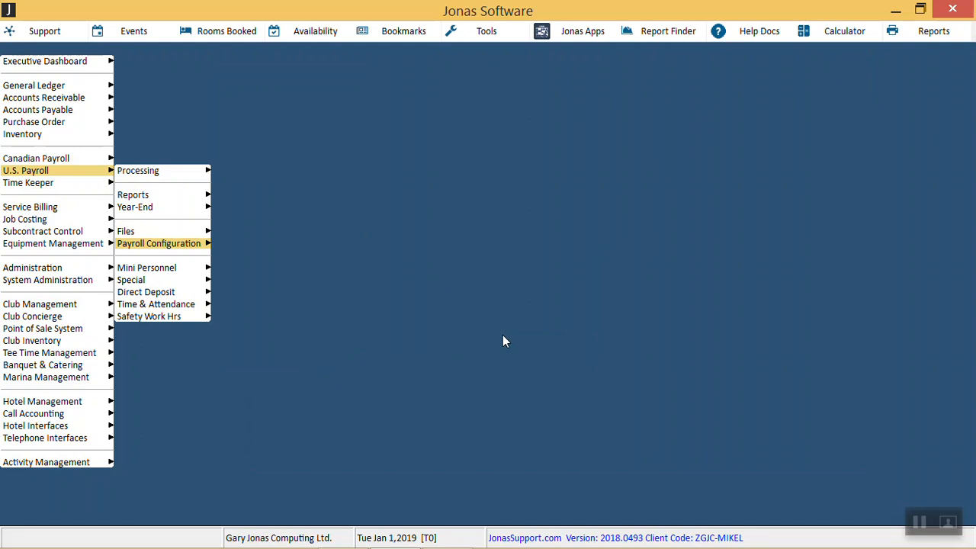
key(Right)
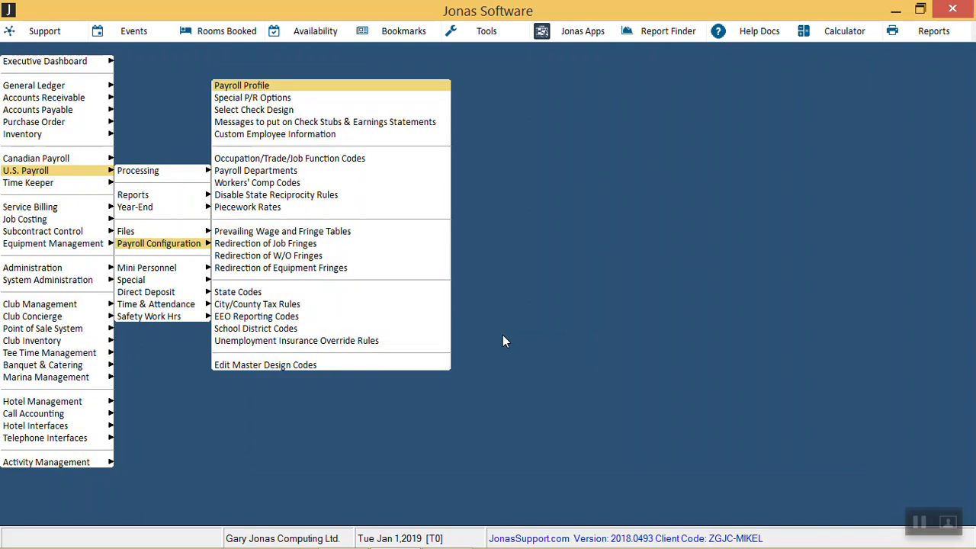
key(Down)
key(Down)
key(Down)
key(Down)
key(Down)
key(Down)
key(Down)
key(Down)
key(Down)
key(Down)
key(Down)
key(Down)
key(Down)
key(Down)
key(Down)
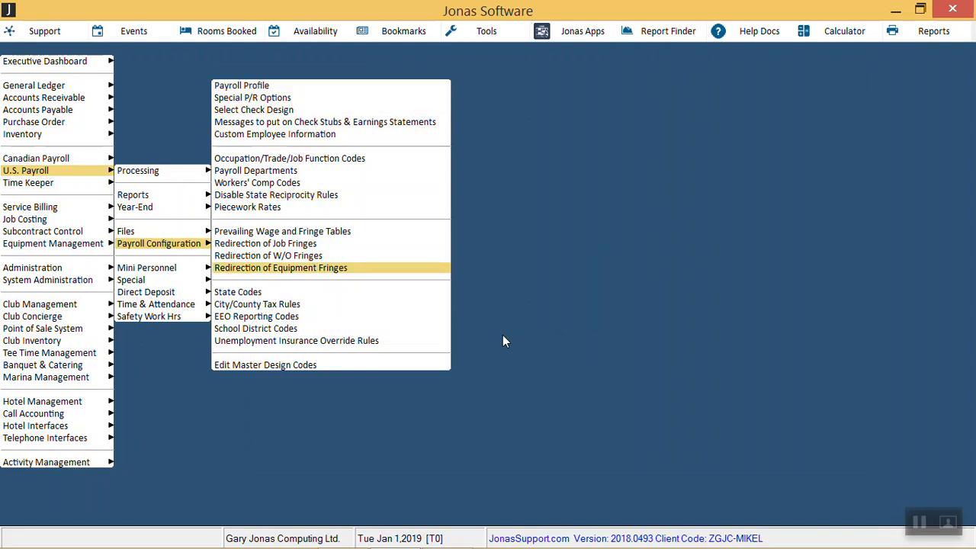
key(Down)
key(Down)
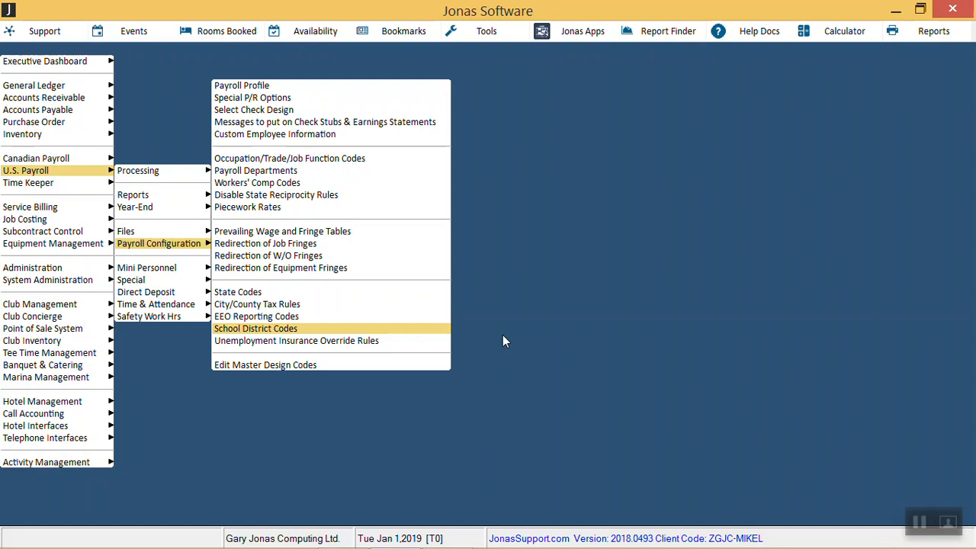
key(Up)
key(Up)
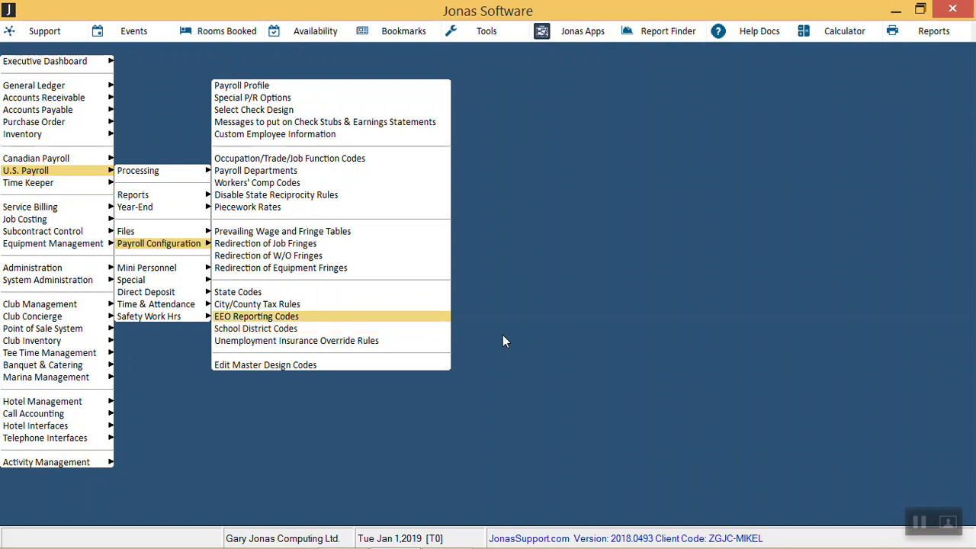
key(Return)
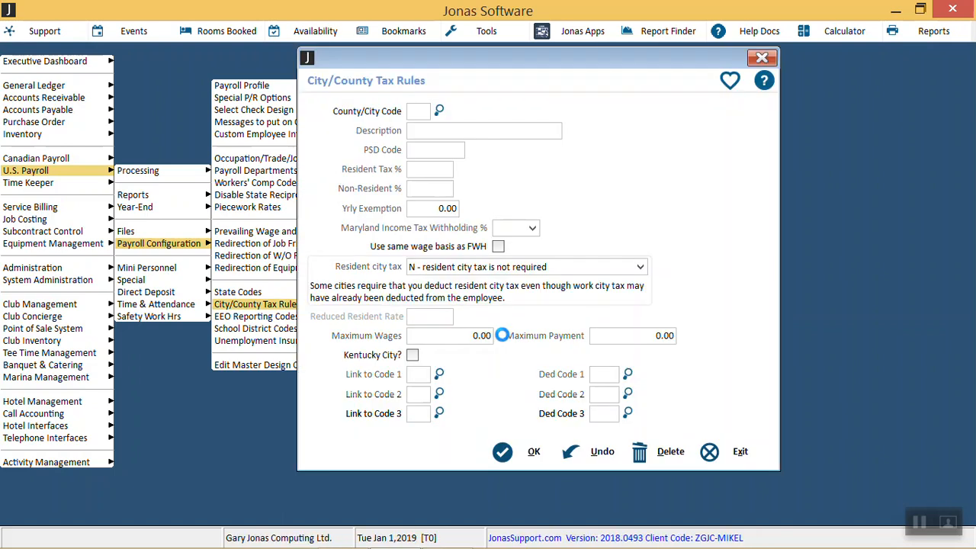
Step: Set Baltimore County's (BA) Maryland Income Tax Withholding % to 3.06, save the rule, and exit City/County Tax Rules
key(Down)
key(Down)
key(Down)
key(Down)
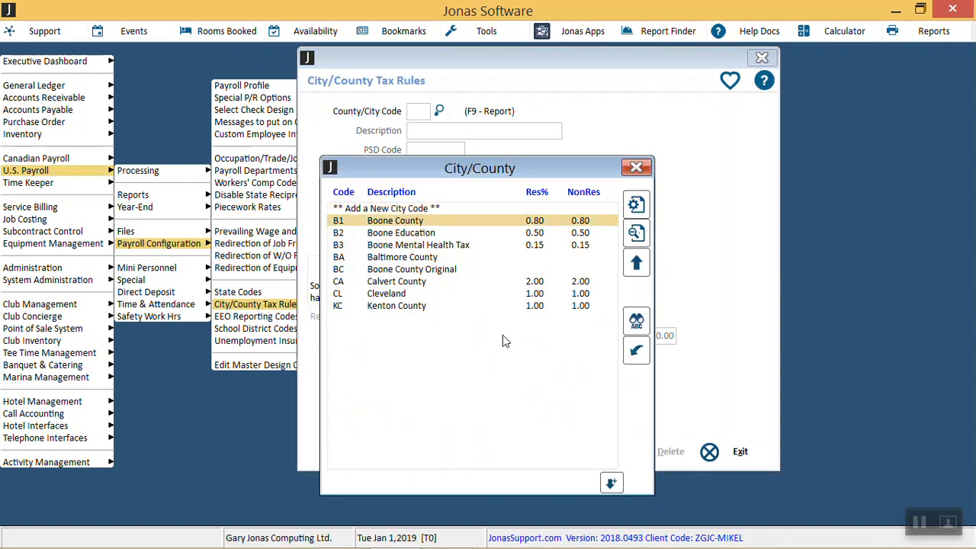
key(Return)
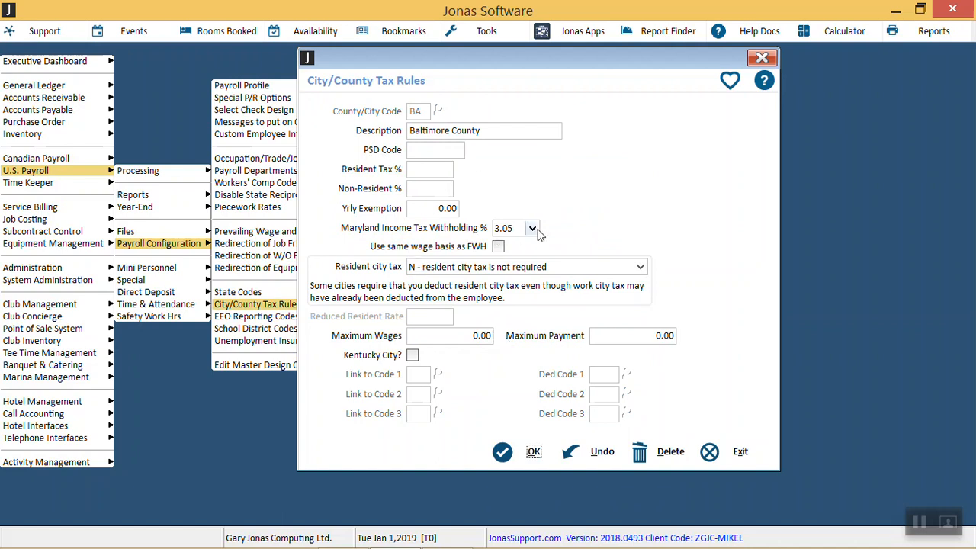
click(533, 229)
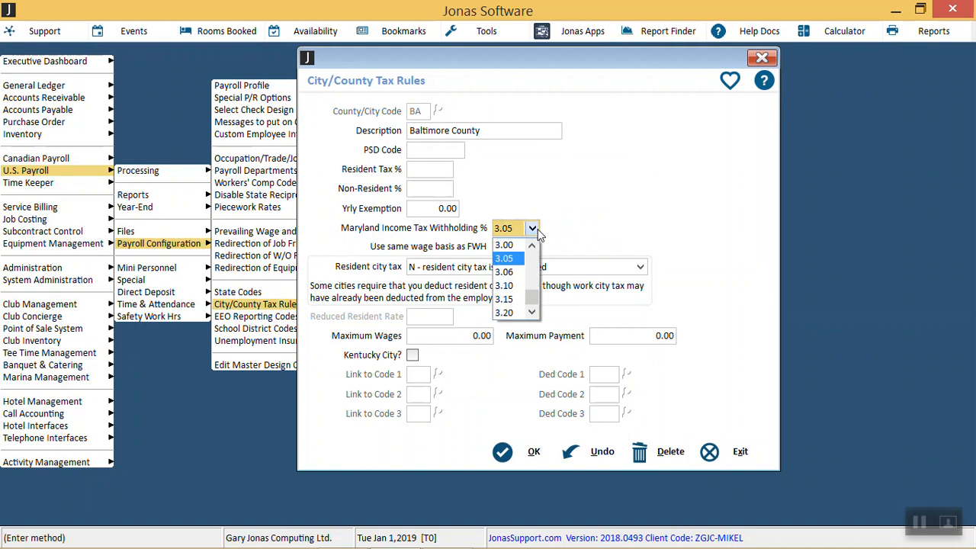
click(504, 272)
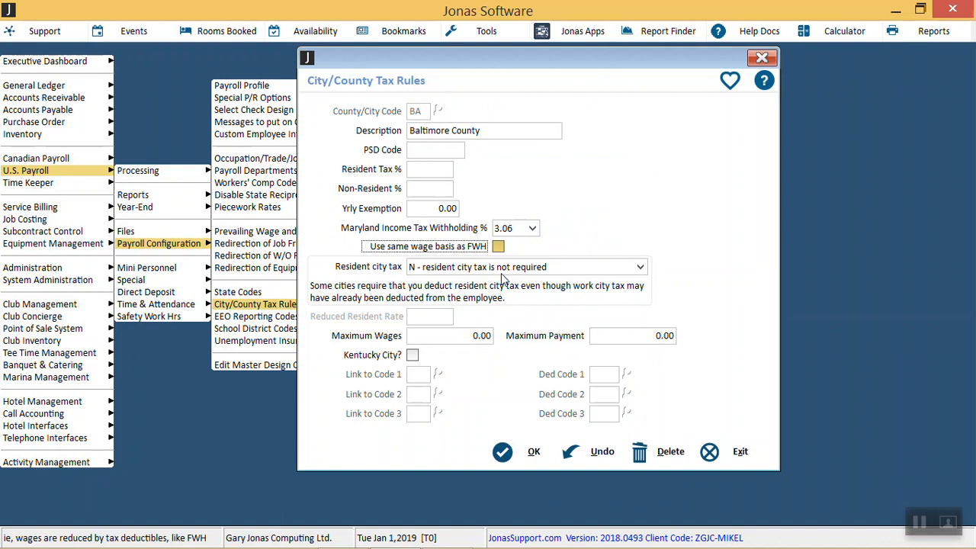
click(427, 169)
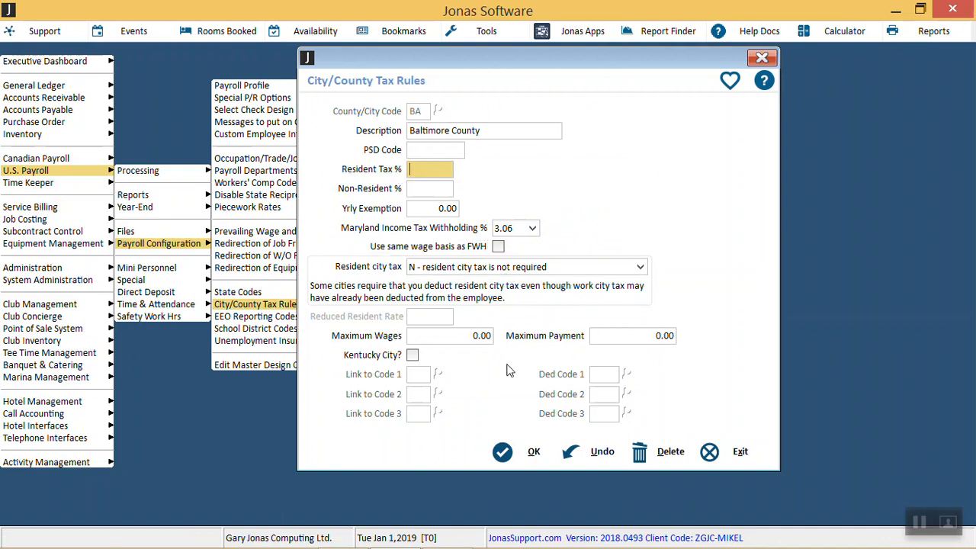
click(523, 452)
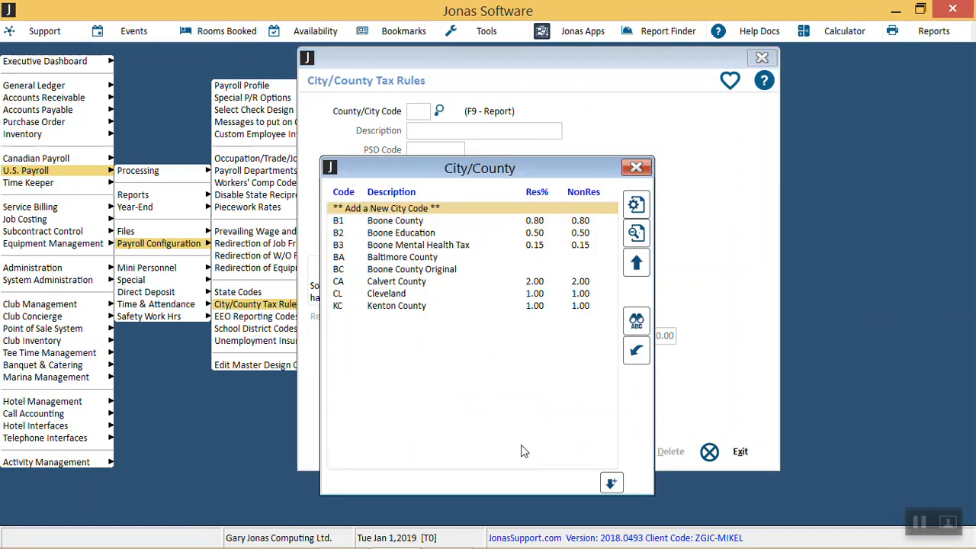
key(Escape)
key(Escape)
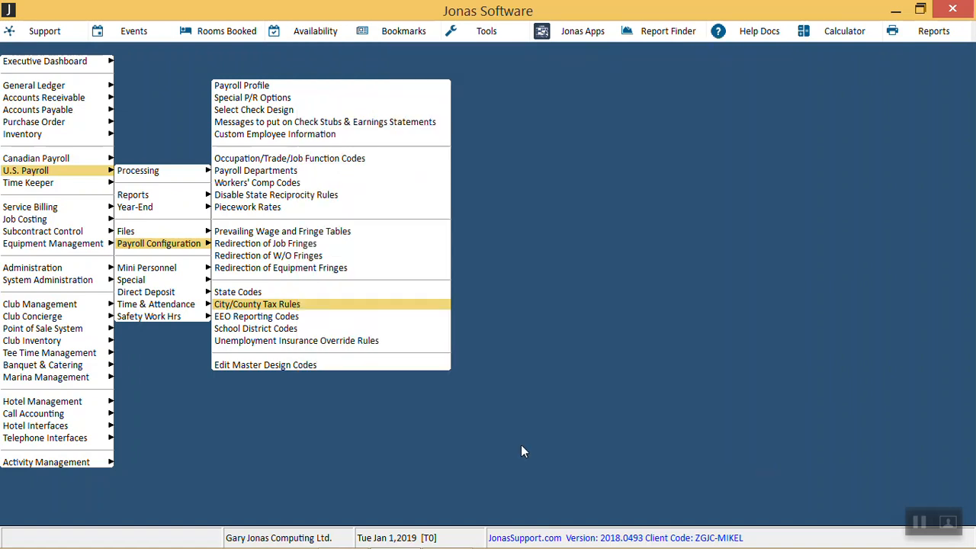
Step: Open the Payroll Profile from the U.S. Payroll configuration and load payroll code PYRL
key(Up)
key(Up)
key(Up)
key(Up)
key(Up)
key(Up)
key(Up)
key(Up)
key(Up)
key(Up)
key(Up)
key(Up)
key(Up)
key(Up)
key(Up)
key(Return)
key(Down)
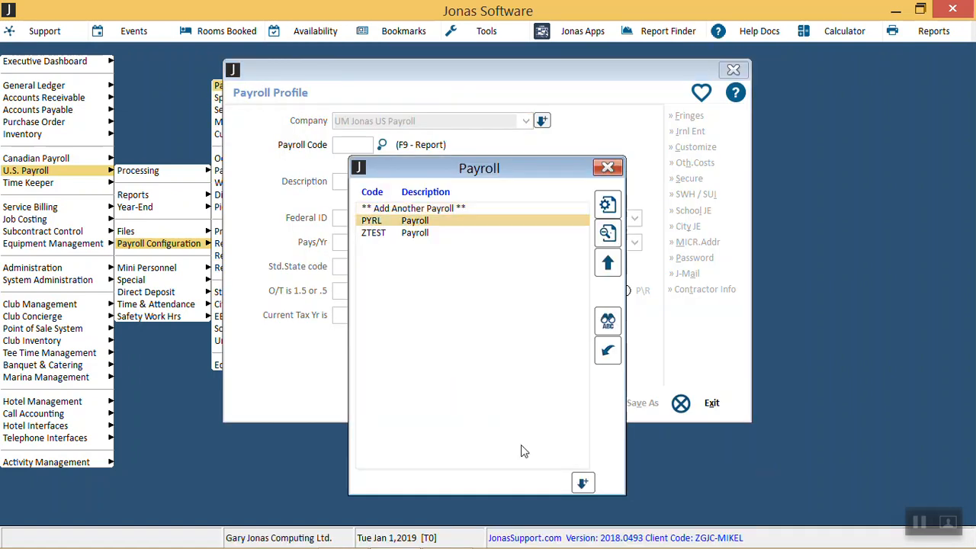
key(Return)
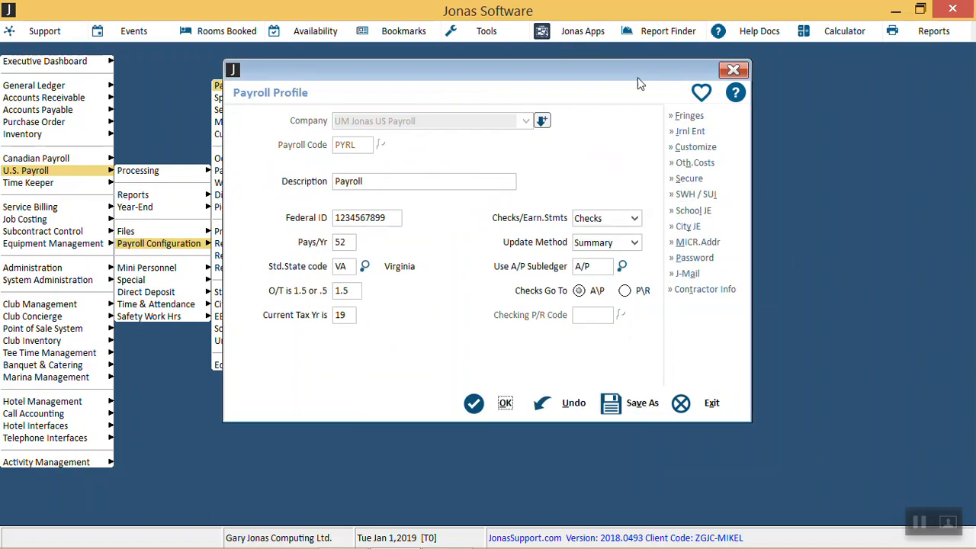
Step: Review California's SUI wage base maximum and employee and employer percentages in PYRL's SWH / SUI settings
click(707, 195)
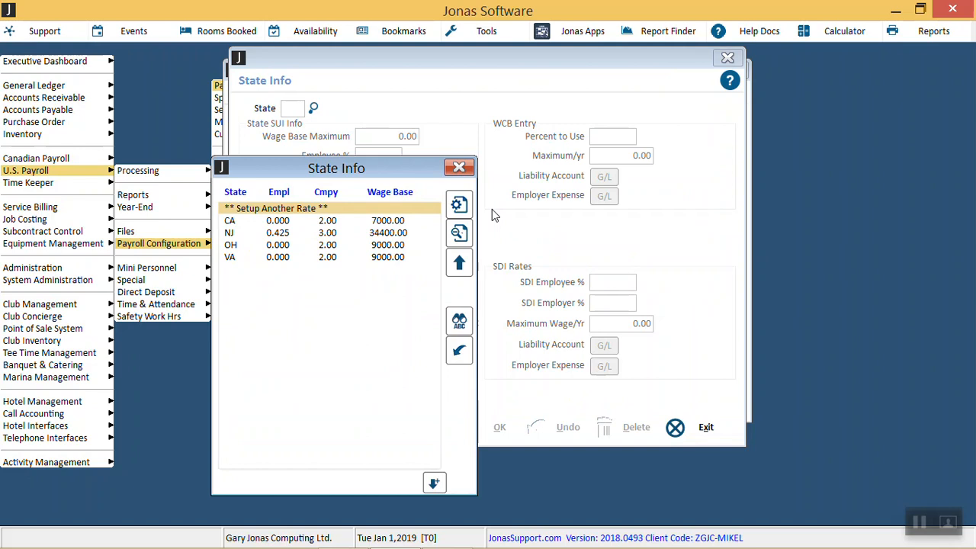
key(Down)
key(Return)
click(373, 139)
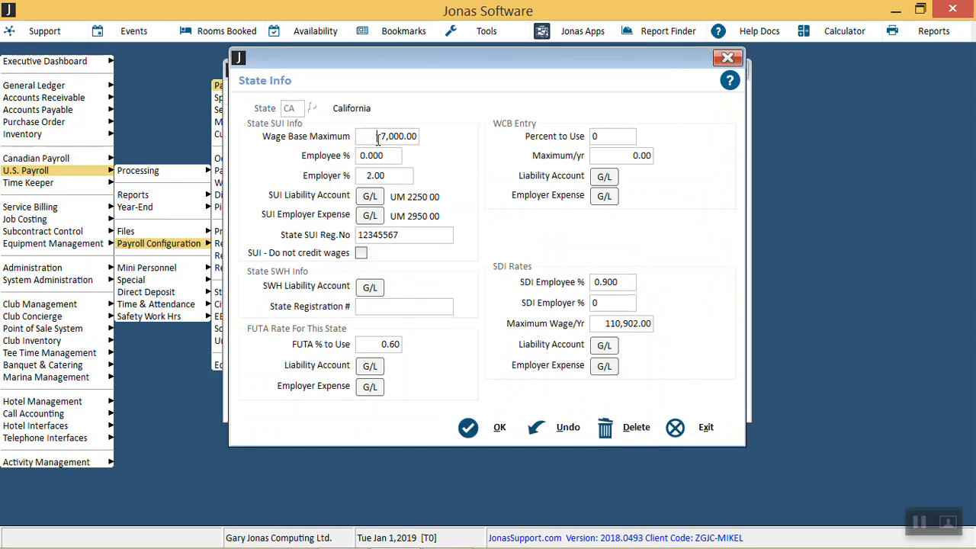
click(392, 174)
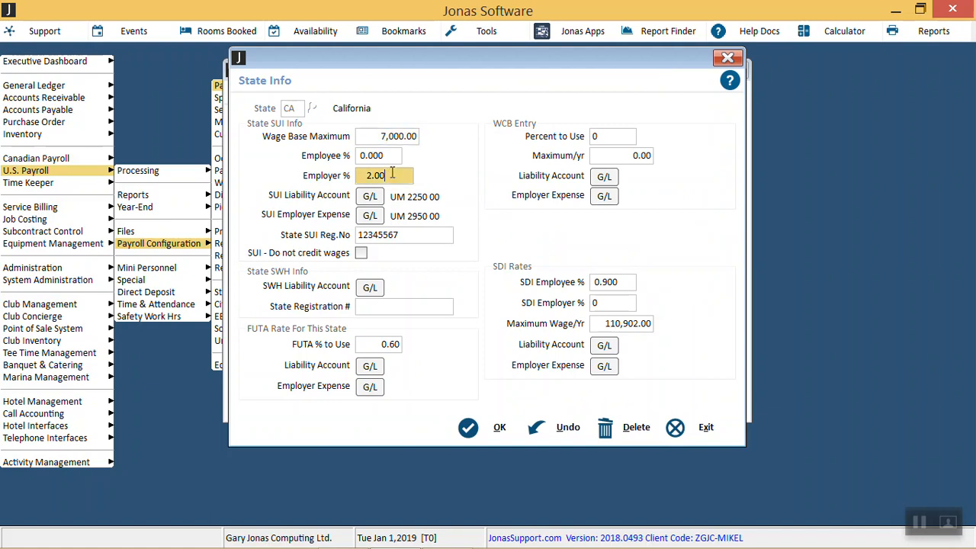
click(383, 157)
click(388, 175)
Step: Accept California's state info, save the PYRL profile, and exit Payroll Profile
click(497, 433)
click(488, 426)
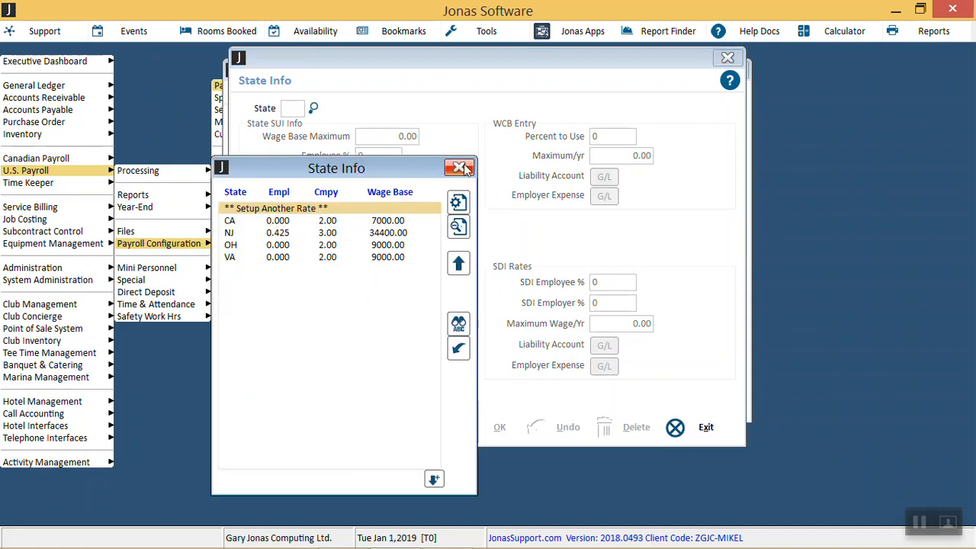
click(464, 167)
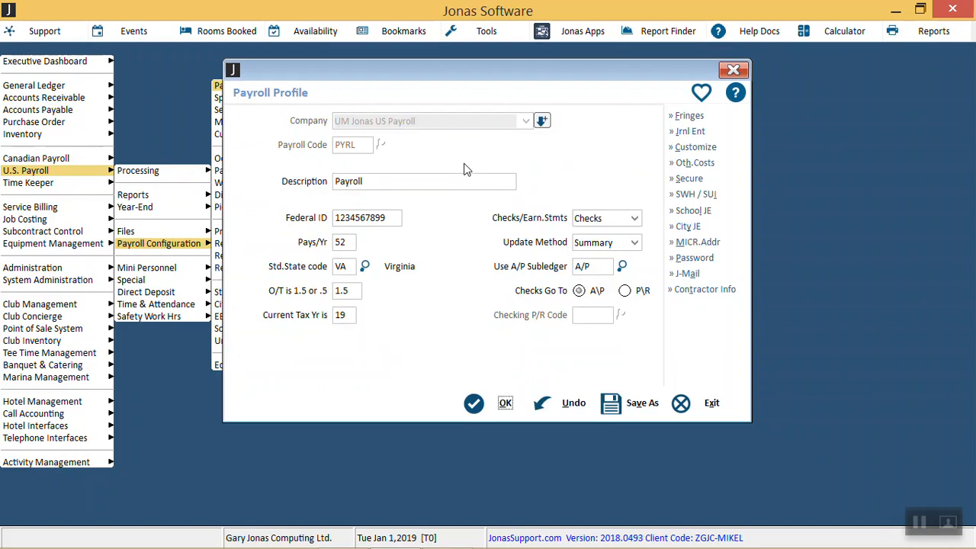
click(504, 404)
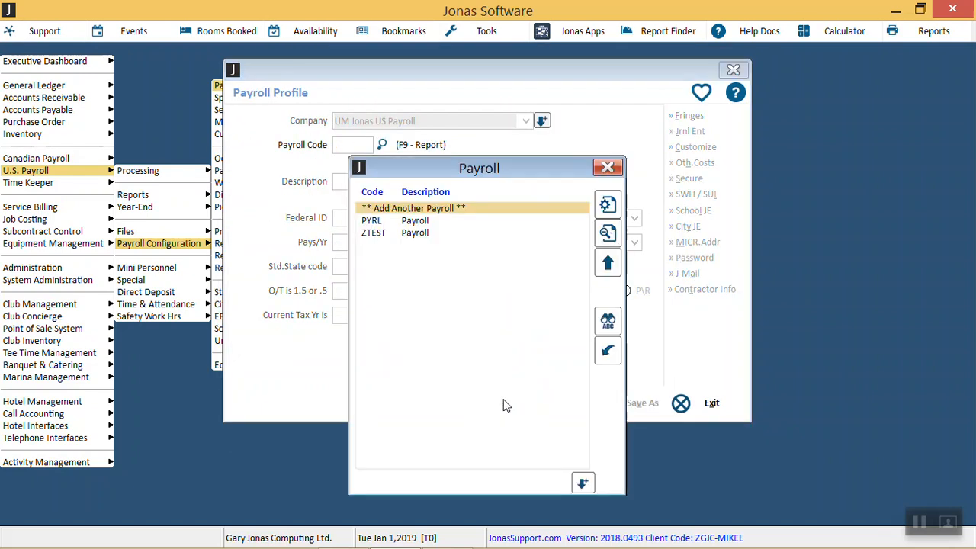
key(Escape)
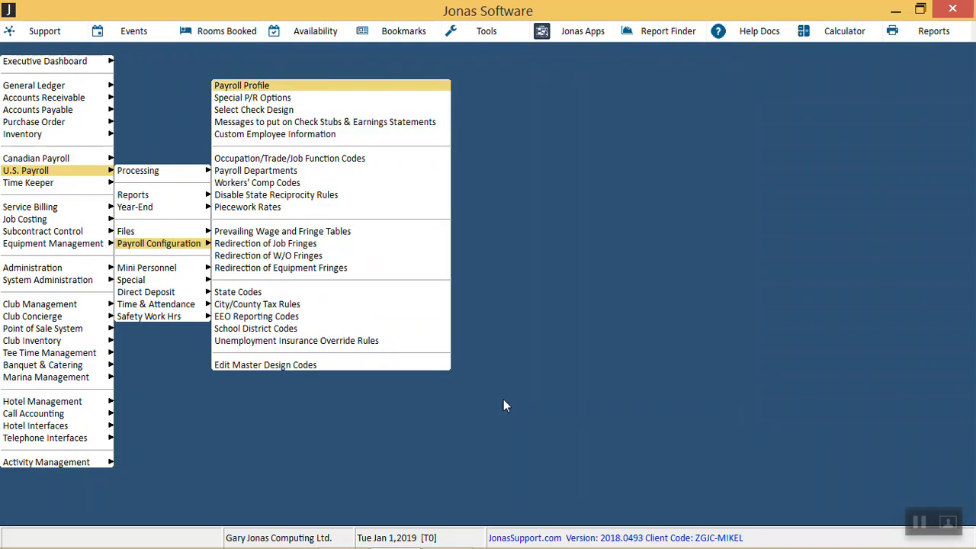
Step: Open Workers' Comp Codes from the U.S. Payroll configuration and list the rates for company UM Jonas US Payroll
key(Down)
key(Down)
key(Down)
key(Down)
key(Down)
key(Down)
key(Down)
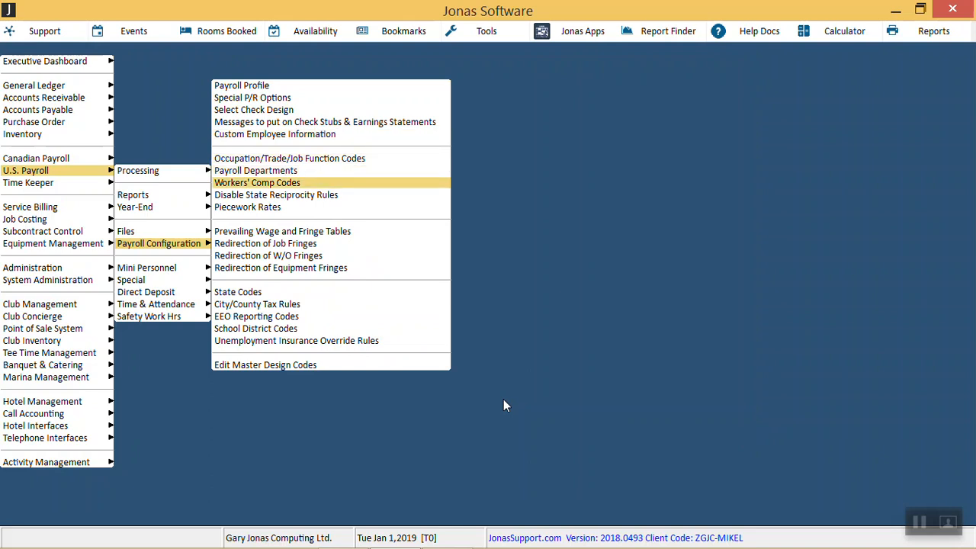
key(Return)
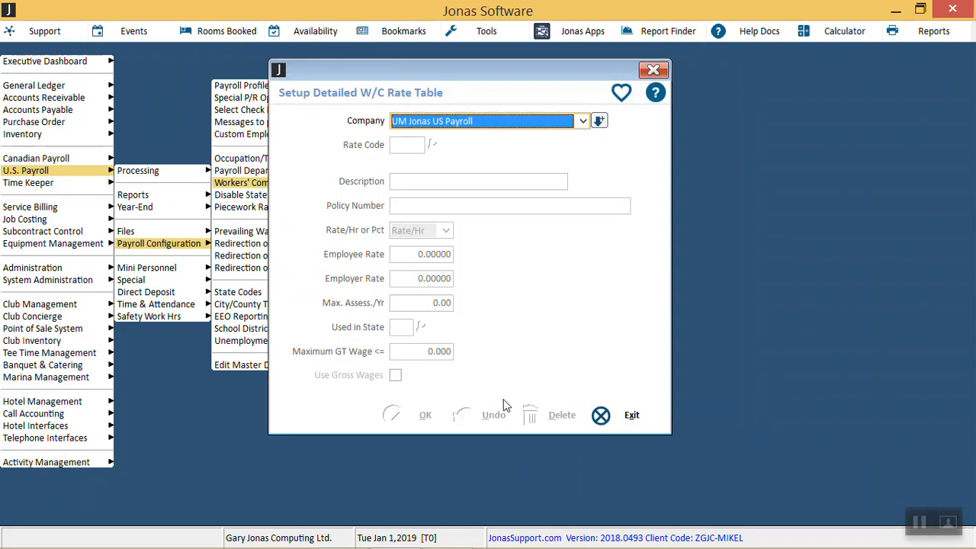
key(Return)
Step: Examine the workers' comp rates on file, including the SITE and UNCA codes, and exit back to the U.S. Payroll options
key(Down)
key(Down)
key(Down)
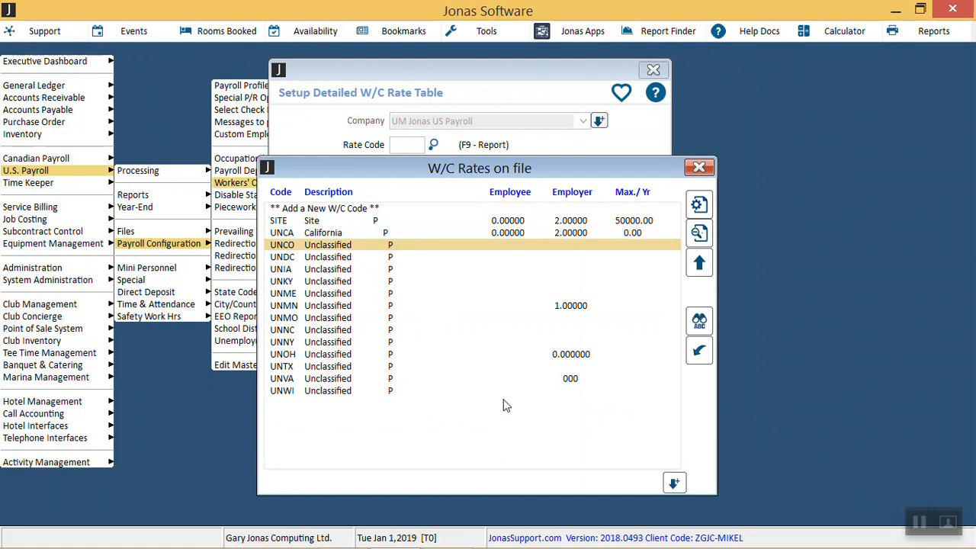
key(Up)
key(Up)
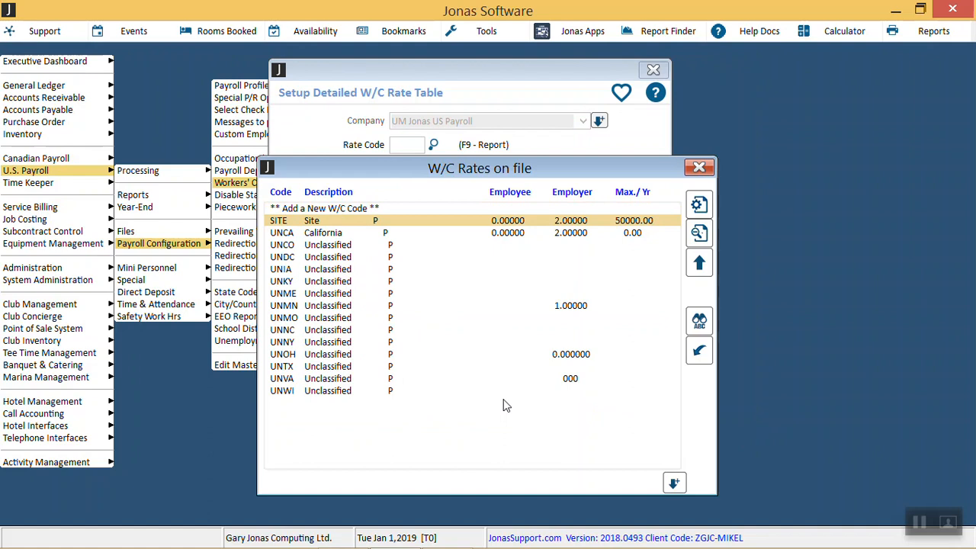
key(Escape)
key(Escape)
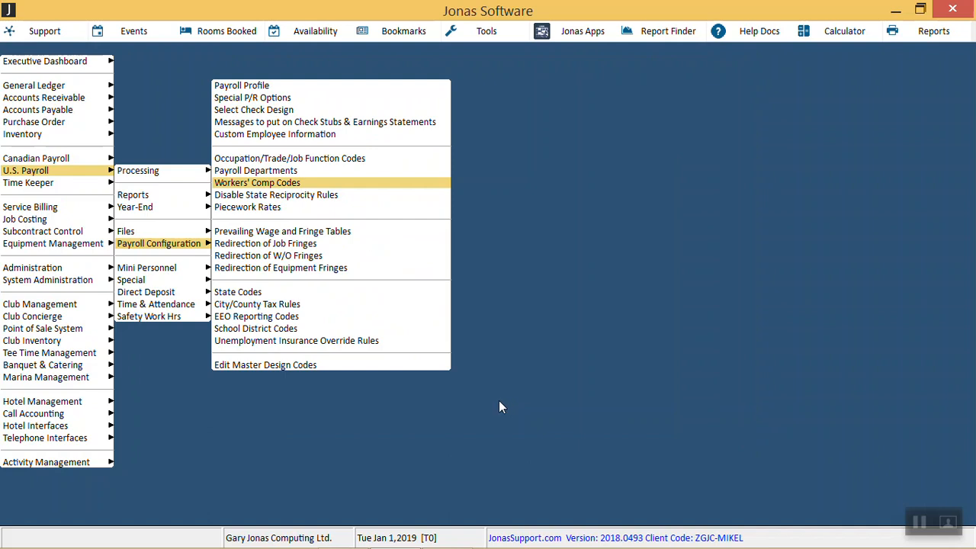
key(Escape)
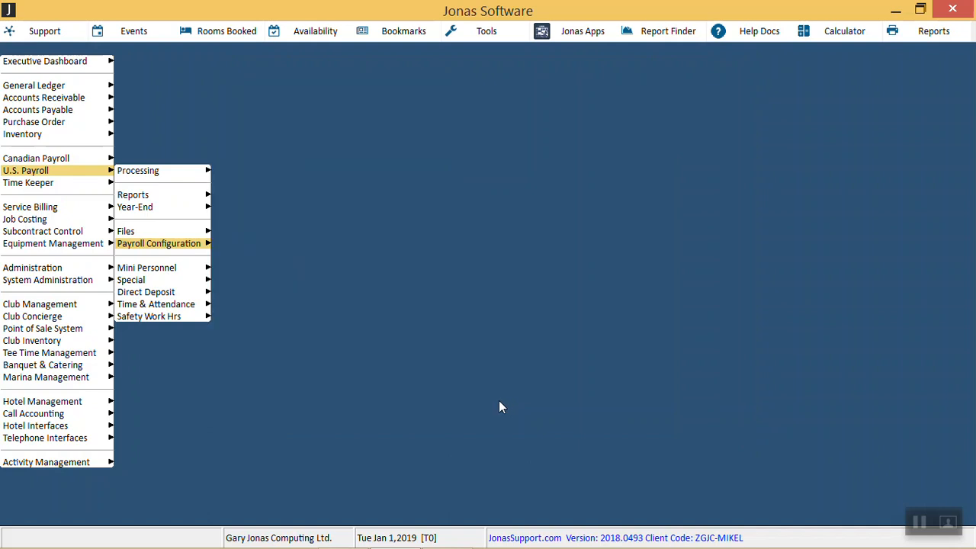
key(alt+Tab)
key(alt+Tab)
key(alt+Tab)
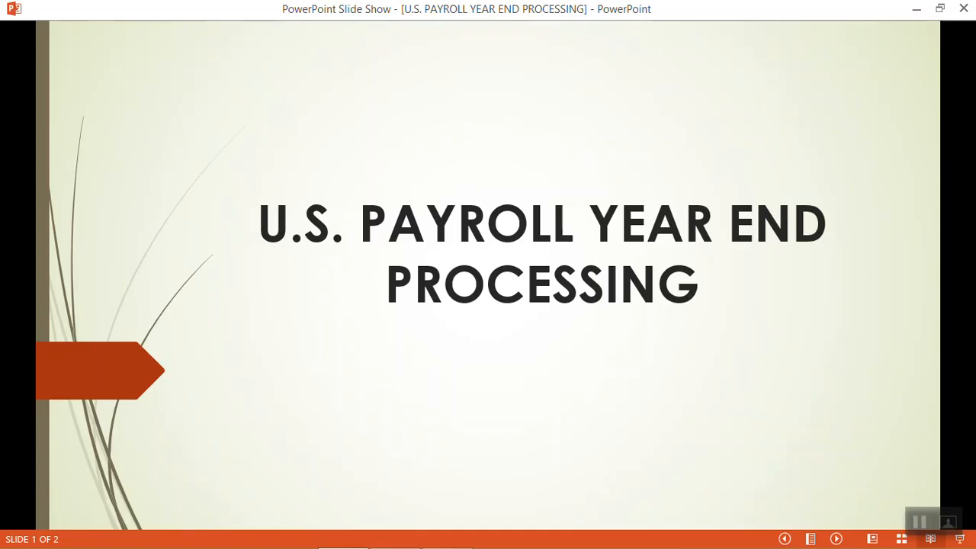
key(Right)
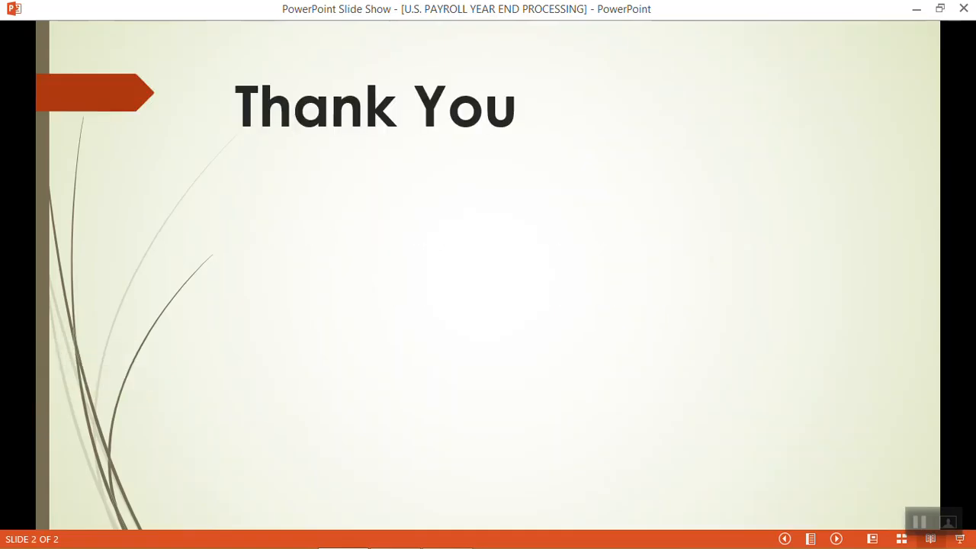